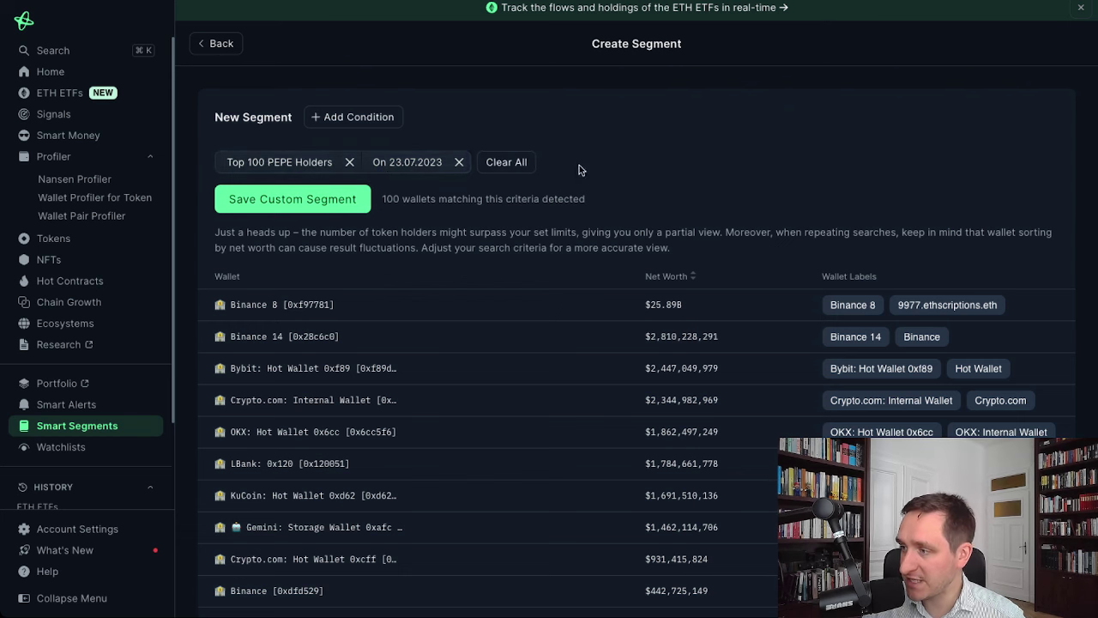
Clear the existing segment conditions and start a Top Holders of Token condition for [PEPE] Pepe with the top 1000 holders
left_click(505, 162)
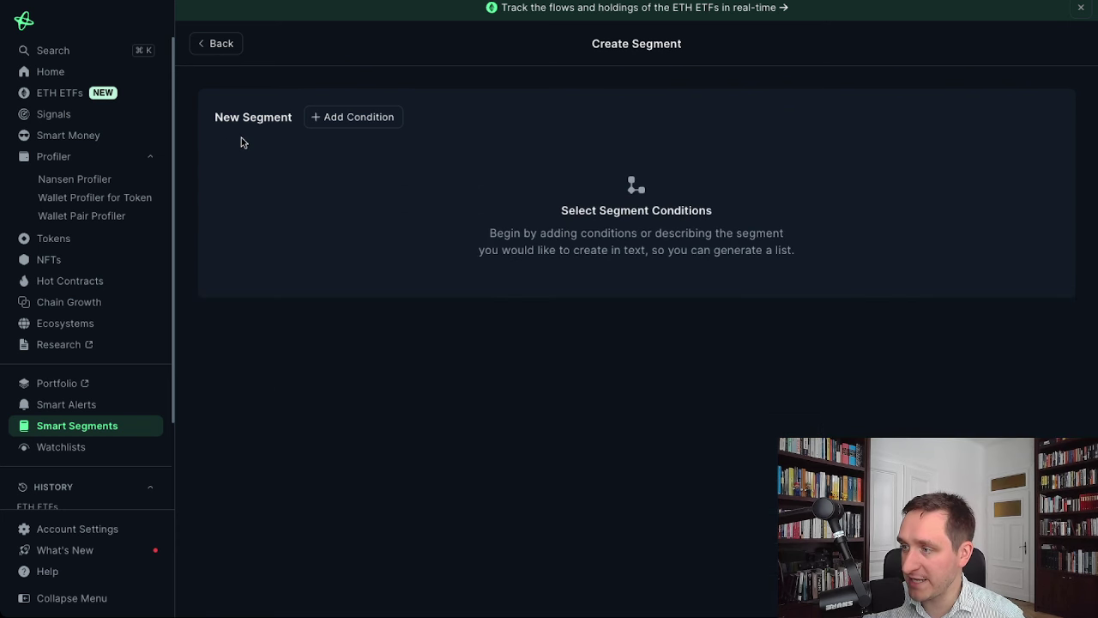
left_click(334, 121)
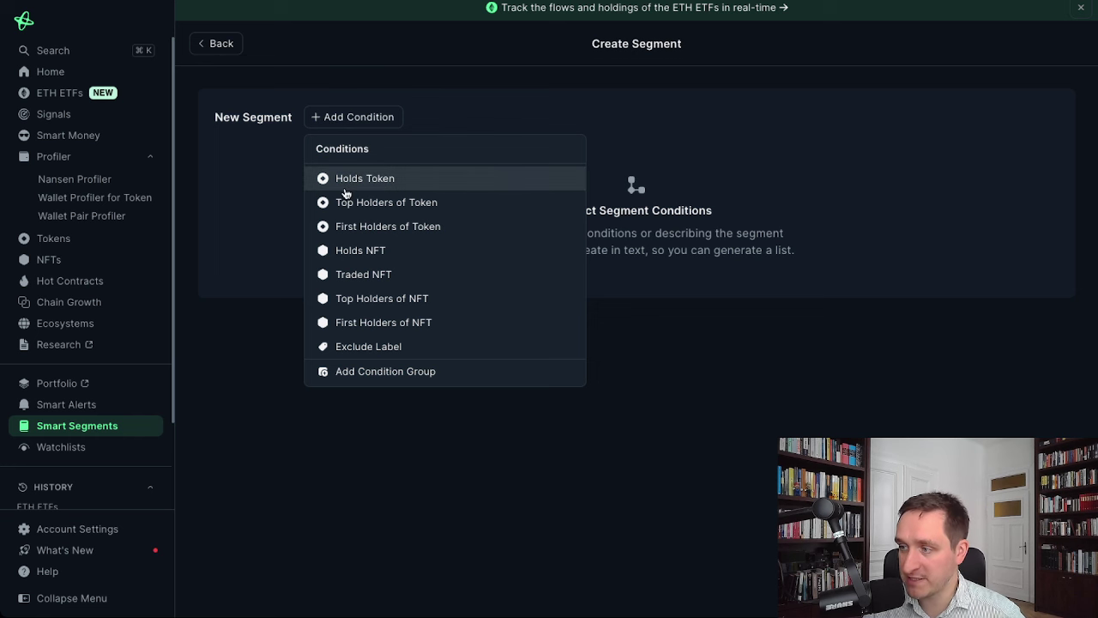
left_click(375, 205)
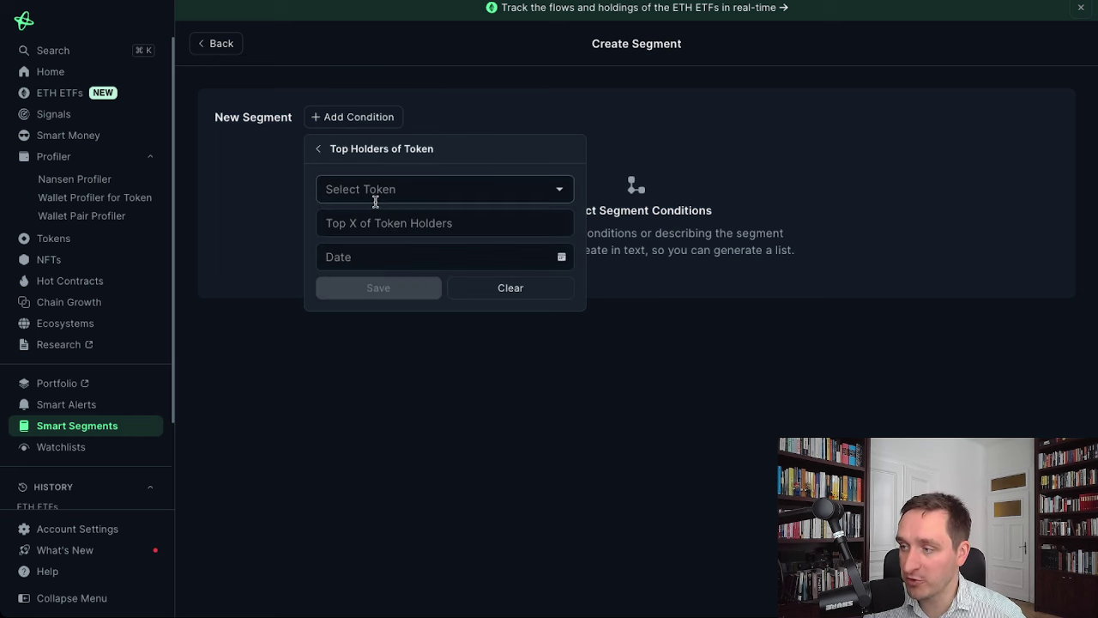
left_click(376, 196)
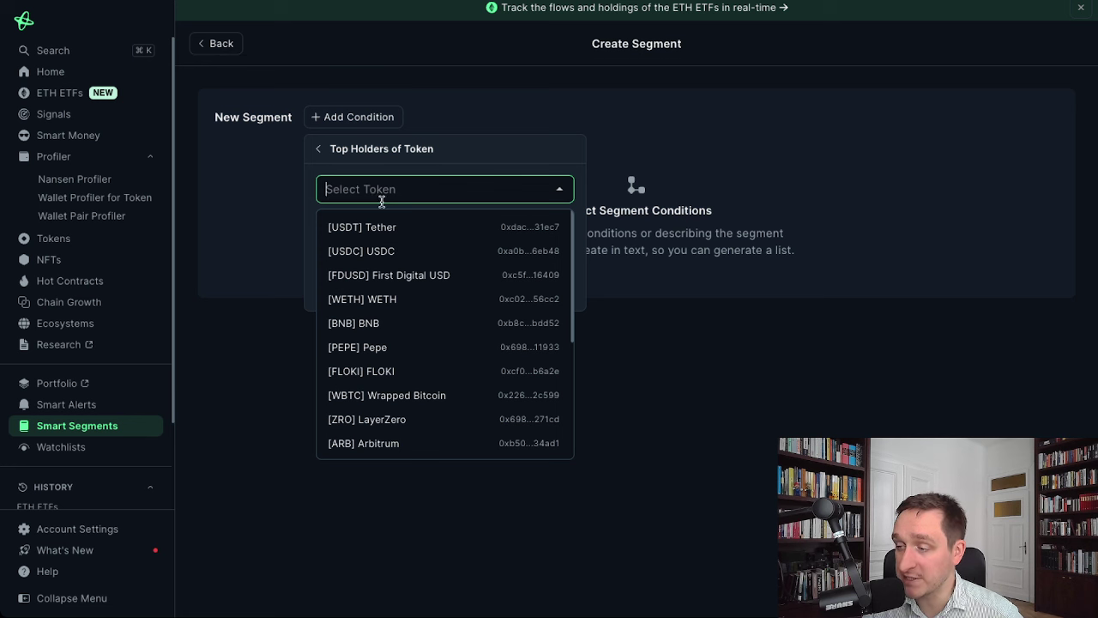
left_click(376, 347)
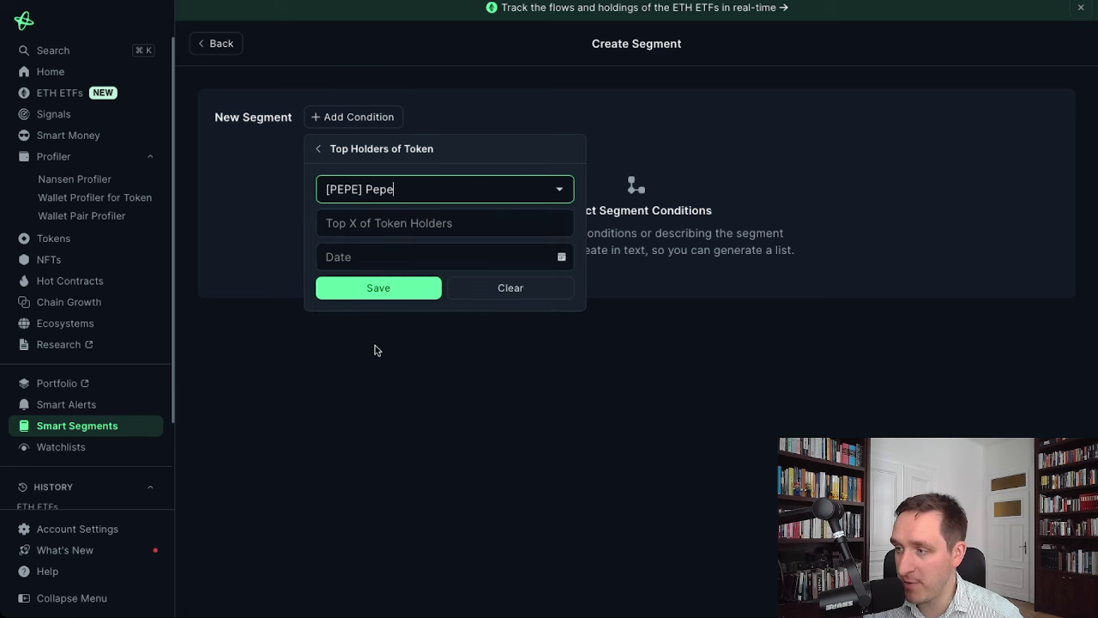
left_click(371, 224)
type("1000")
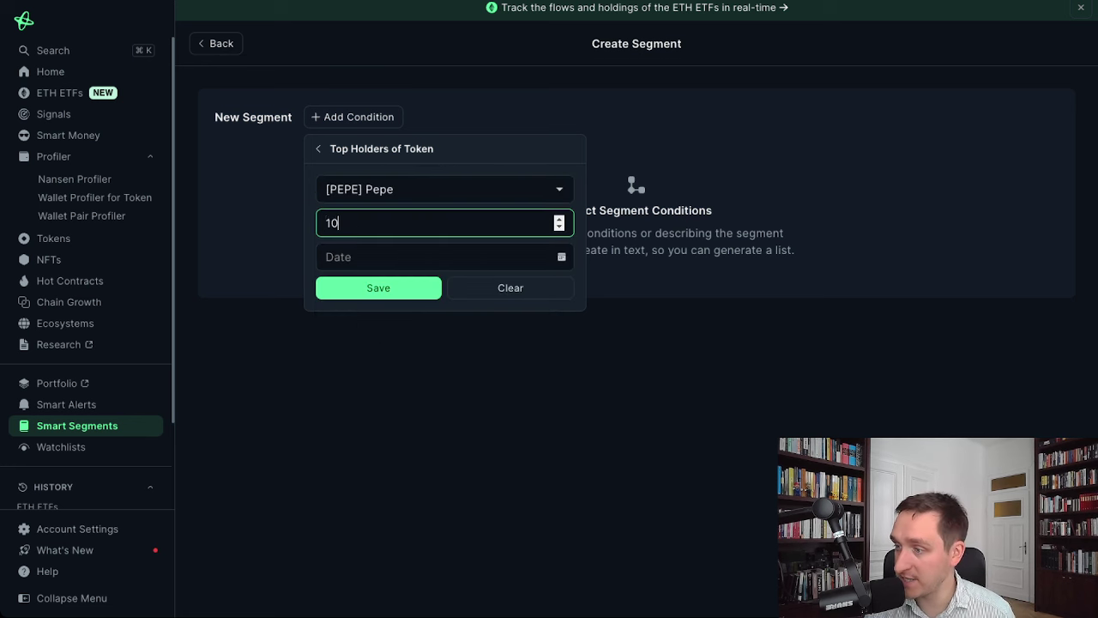
Save the top-holders condition with the date July 23, 2023 and generate the segment
left_click(384, 256)
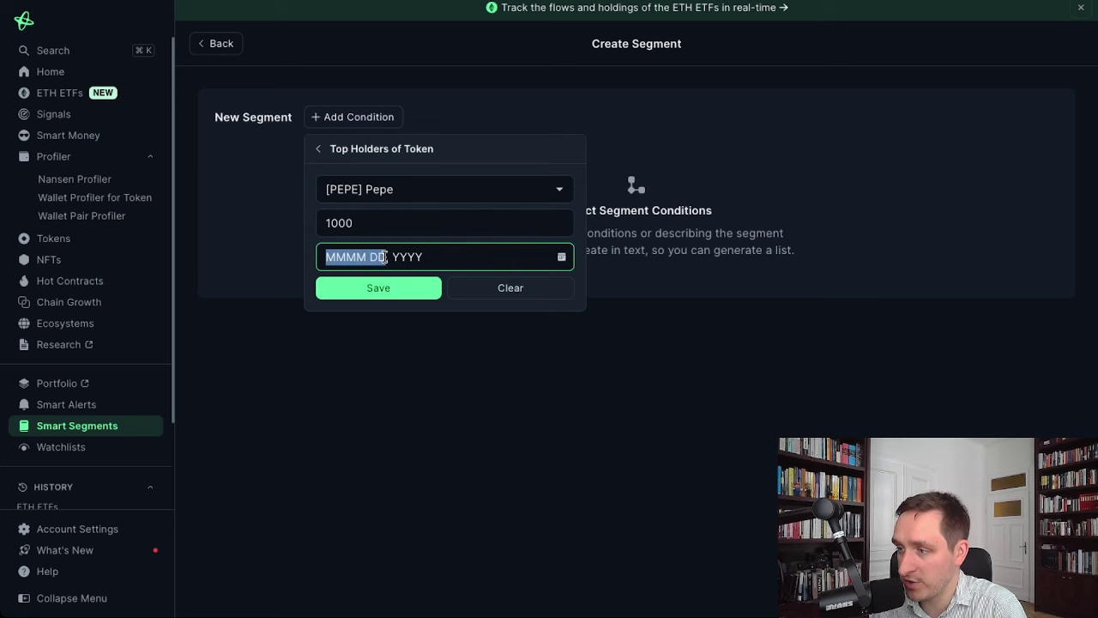
left_click(561, 257)
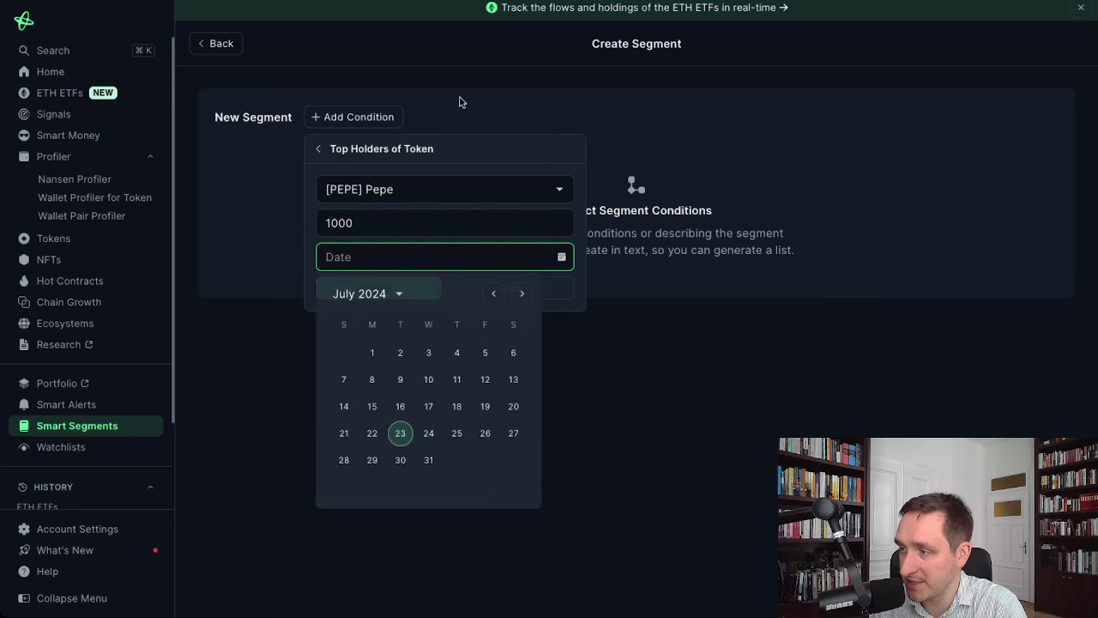
left_click(399, 293)
left_click(512, 375)
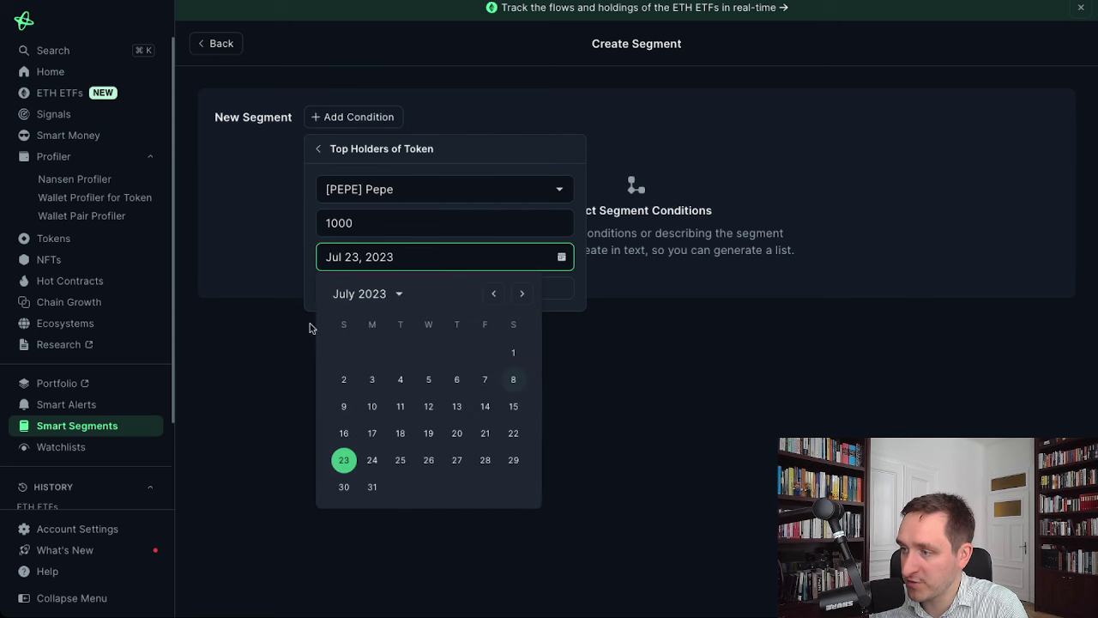
left_click(343, 460)
left_click(429, 288)
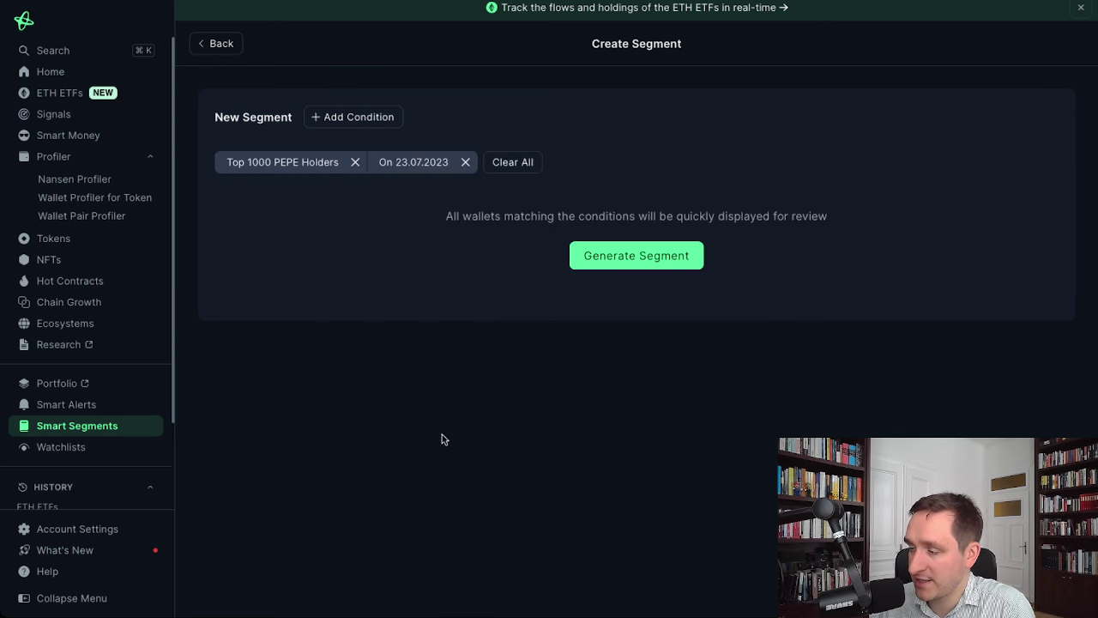
left_click(645, 255)
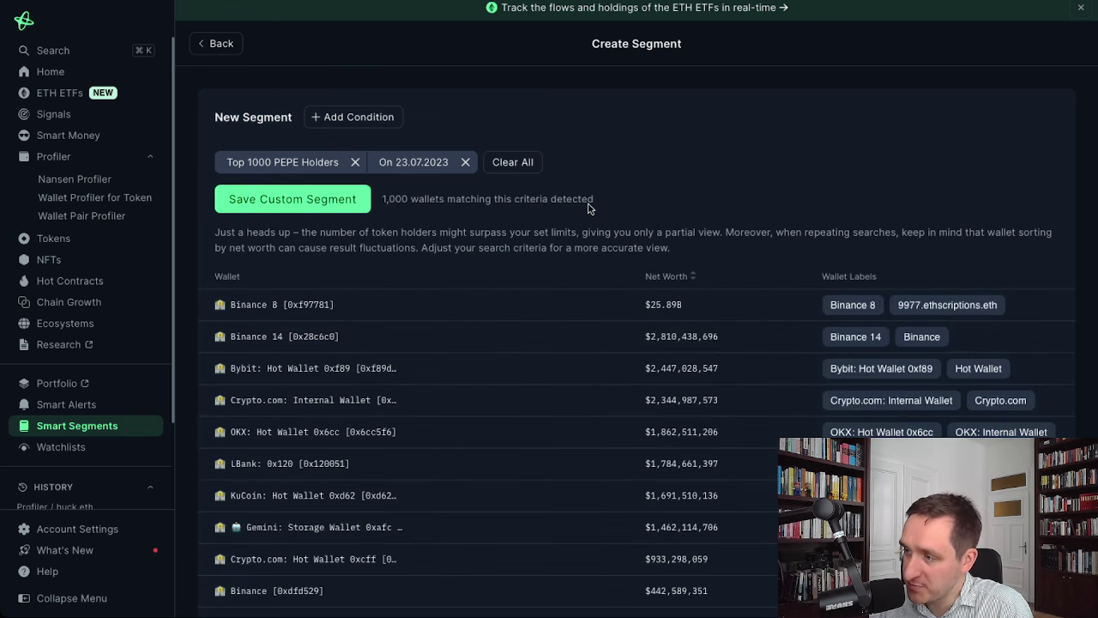
Browse the segment's wallet results up to page 4 and open the profile of the seventh wallet there
scroll(579, 222, "down", 2)
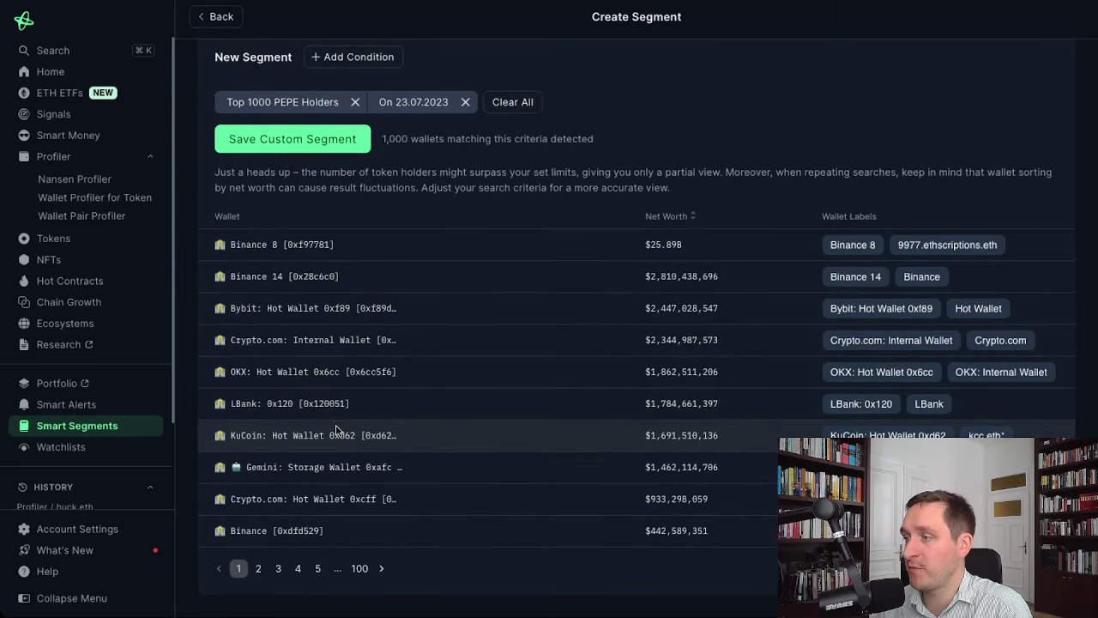
scroll(335, 429, "up", 2)
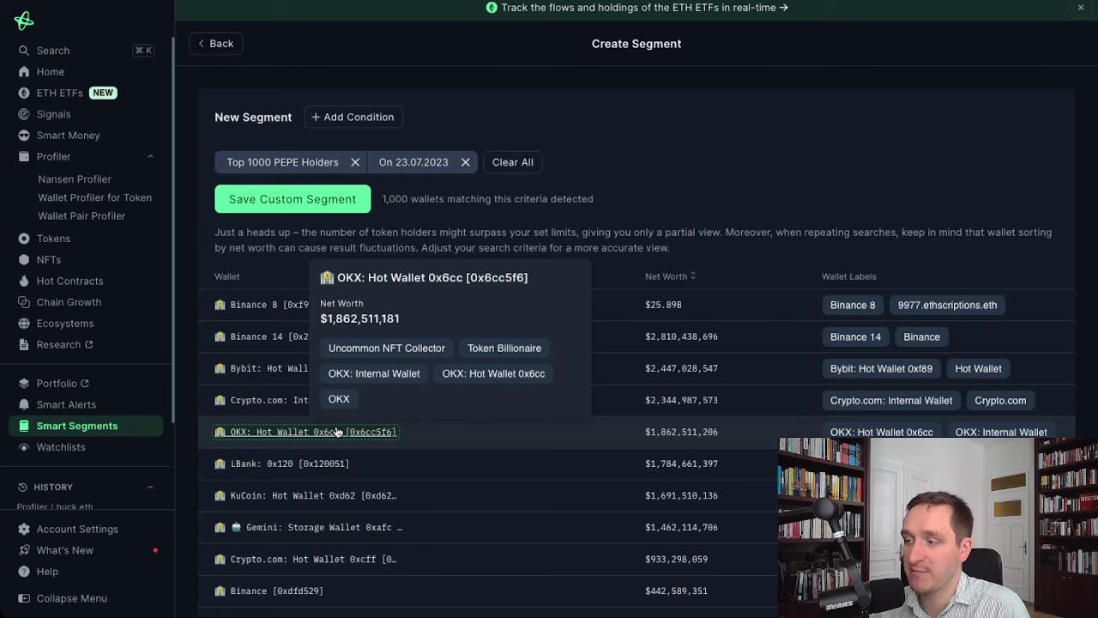
scroll(420, 452, "down", 2)
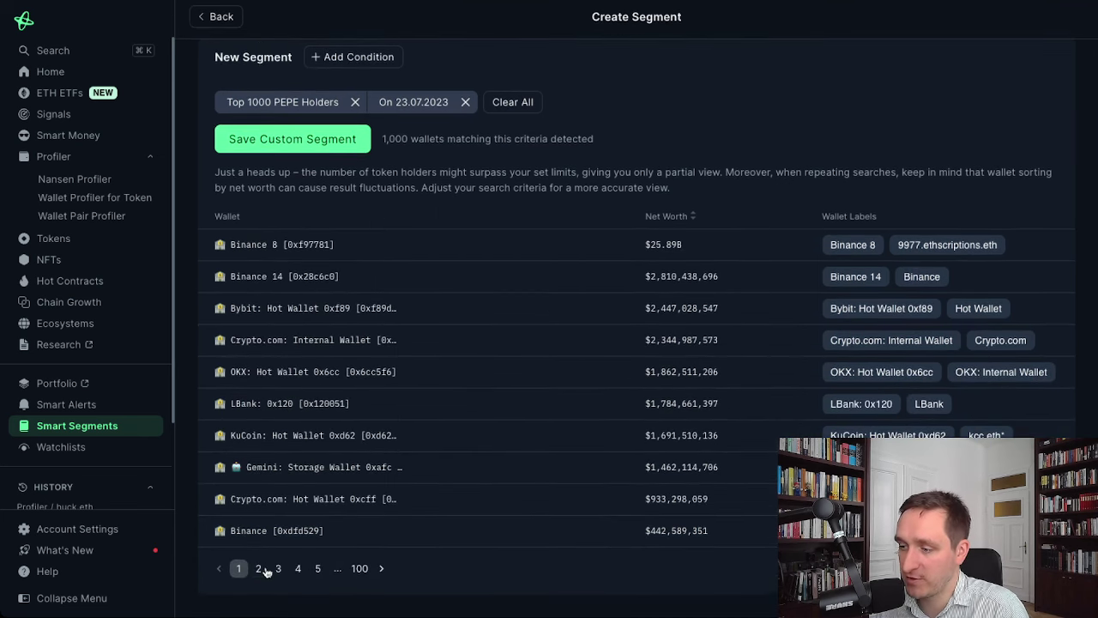
left_click(266, 570)
left_click(279, 568)
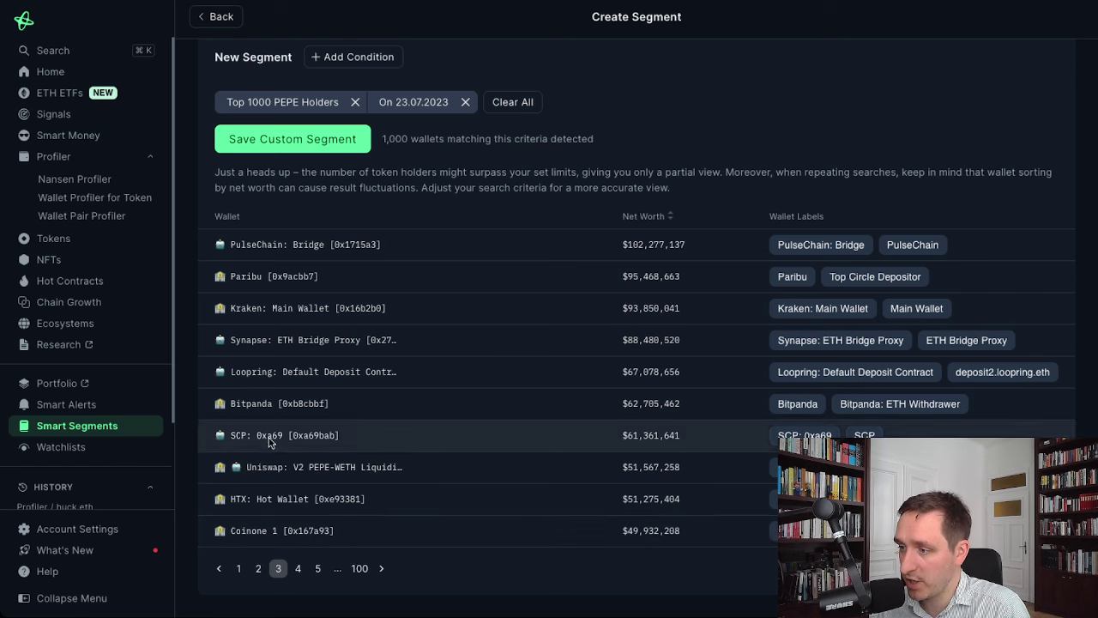
left_click(240, 568)
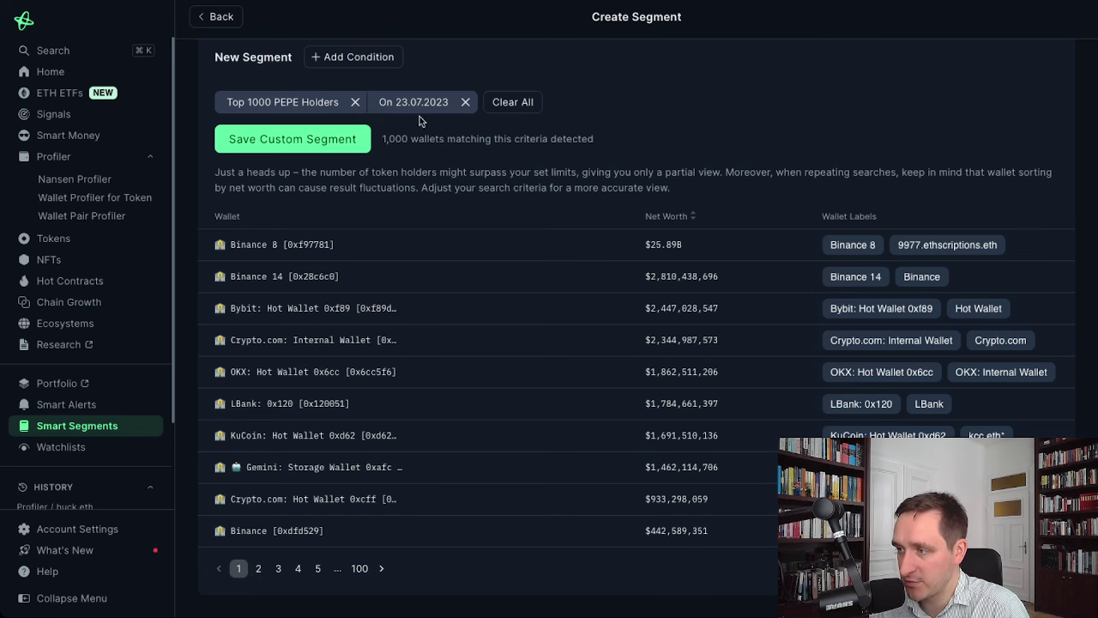
left_click(257, 570)
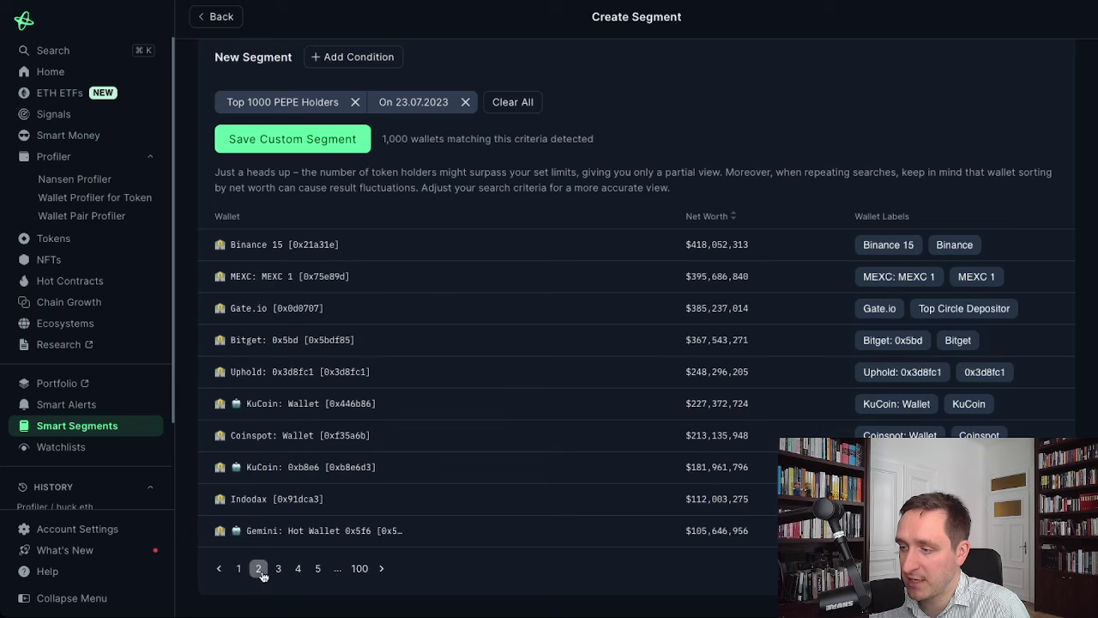
left_click(277, 570)
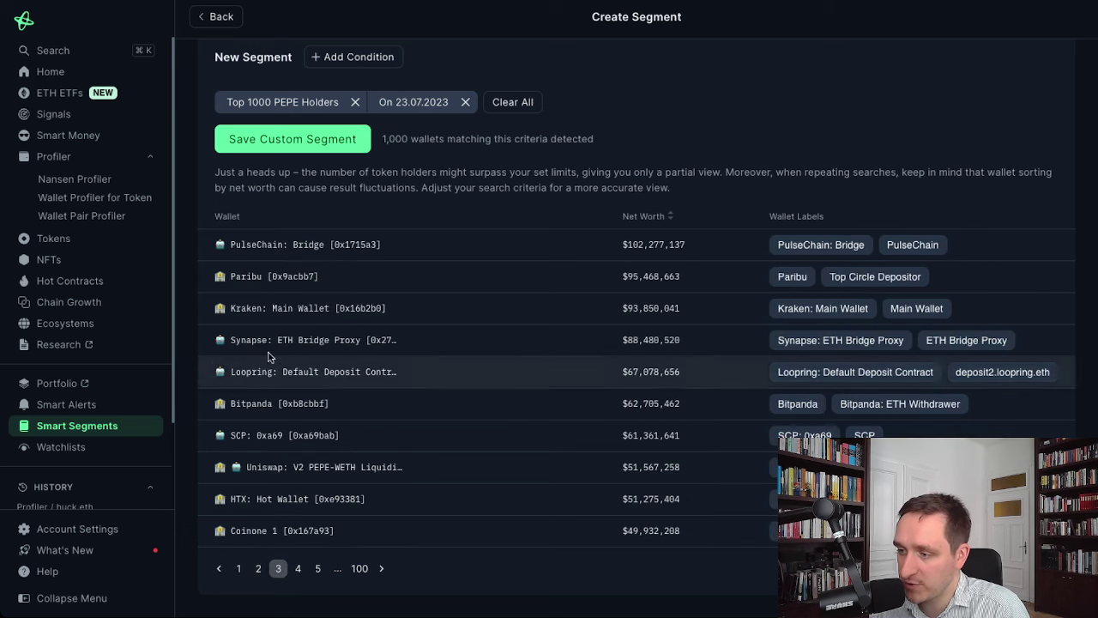
left_click(299, 569)
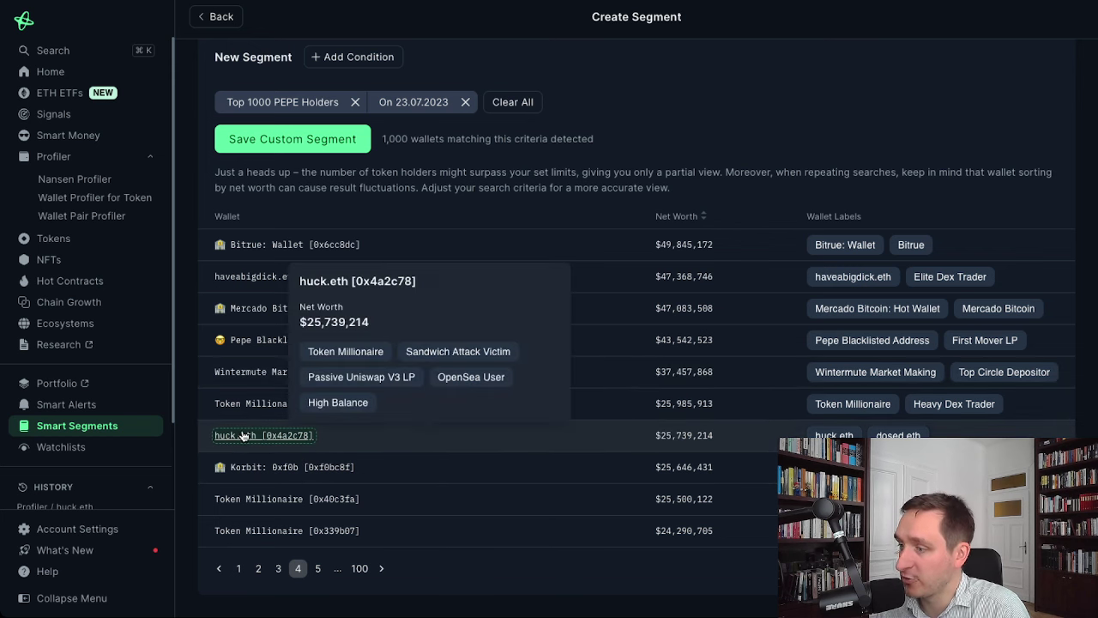
left_click(239, 437)
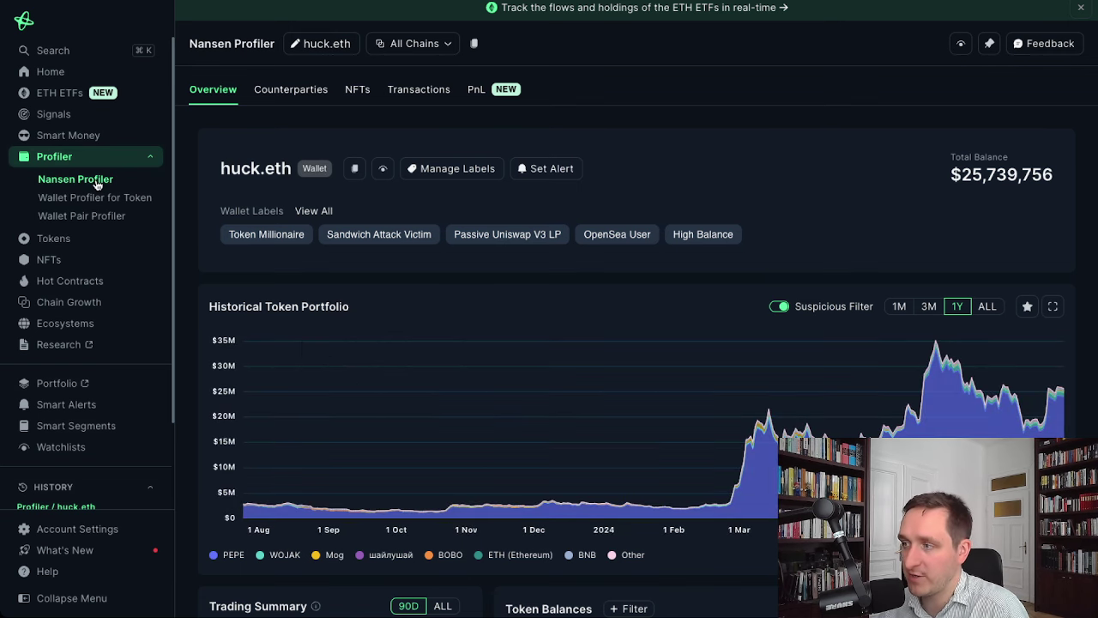
Examine the wallet's labels, total balance and one-year historical token portfolio
scroll(690, 98, "down", 2)
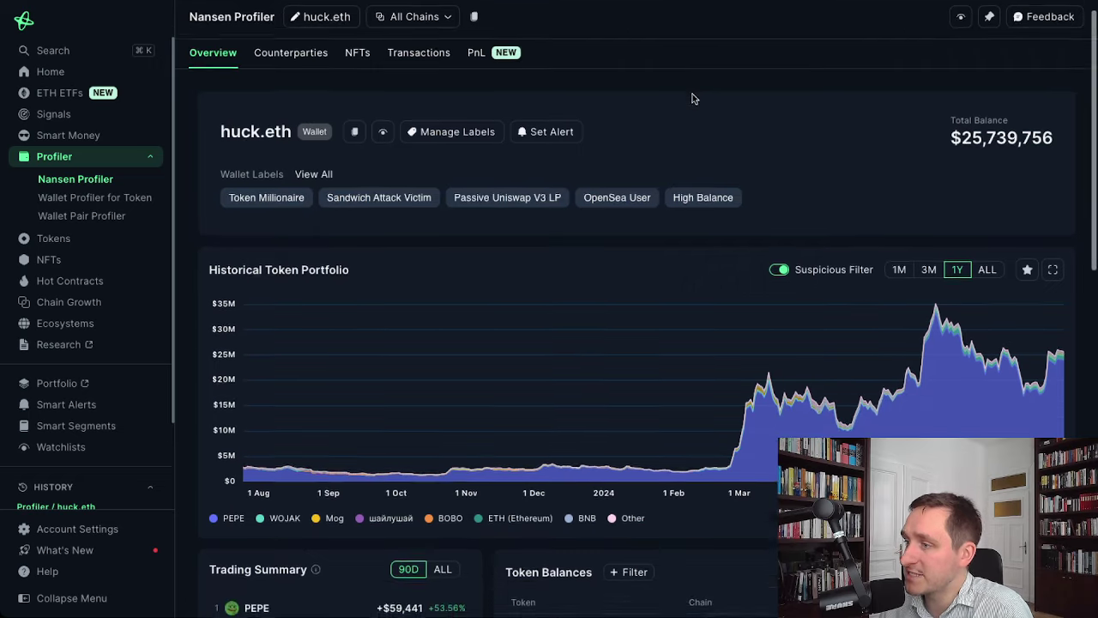
scroll(692, 98, "up", 2)
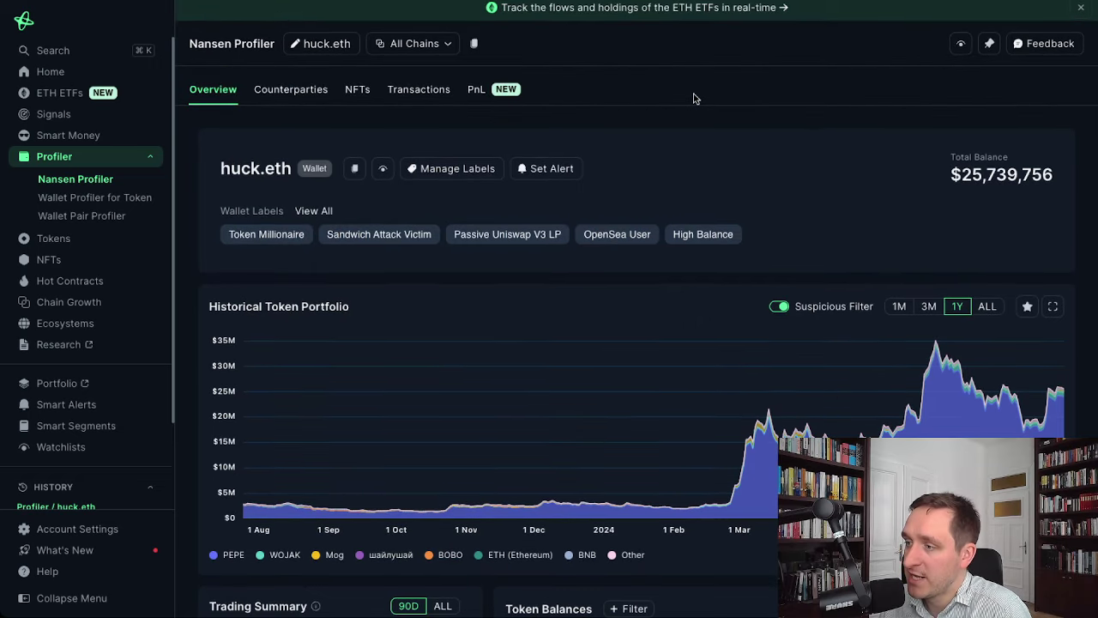
scroll(695, 98, "down", 1)
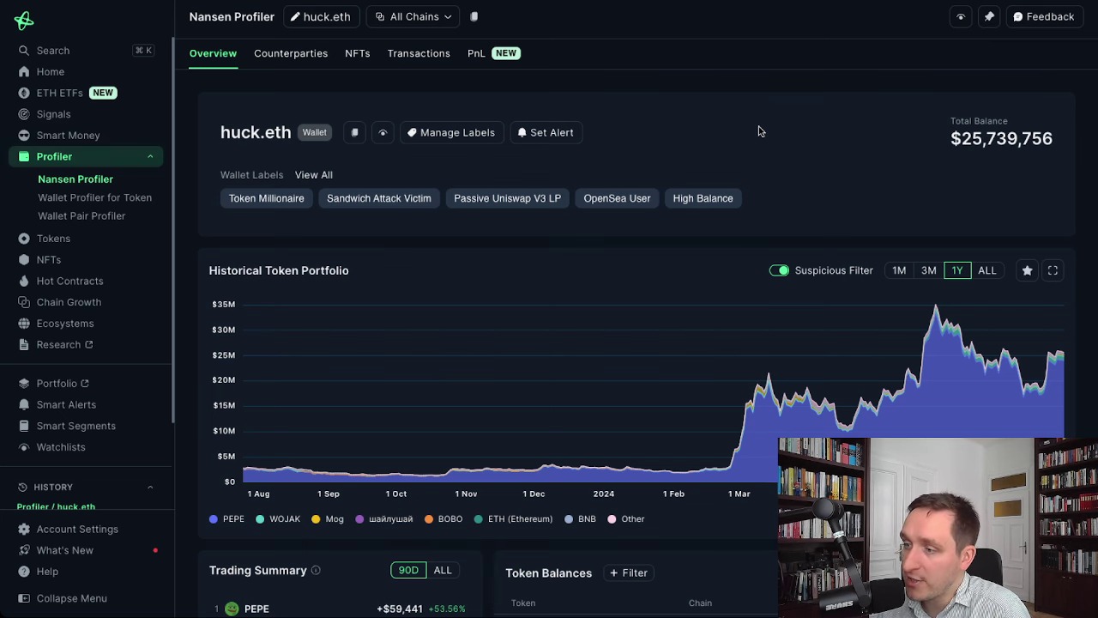
scroll(758, 131, "down", 2)
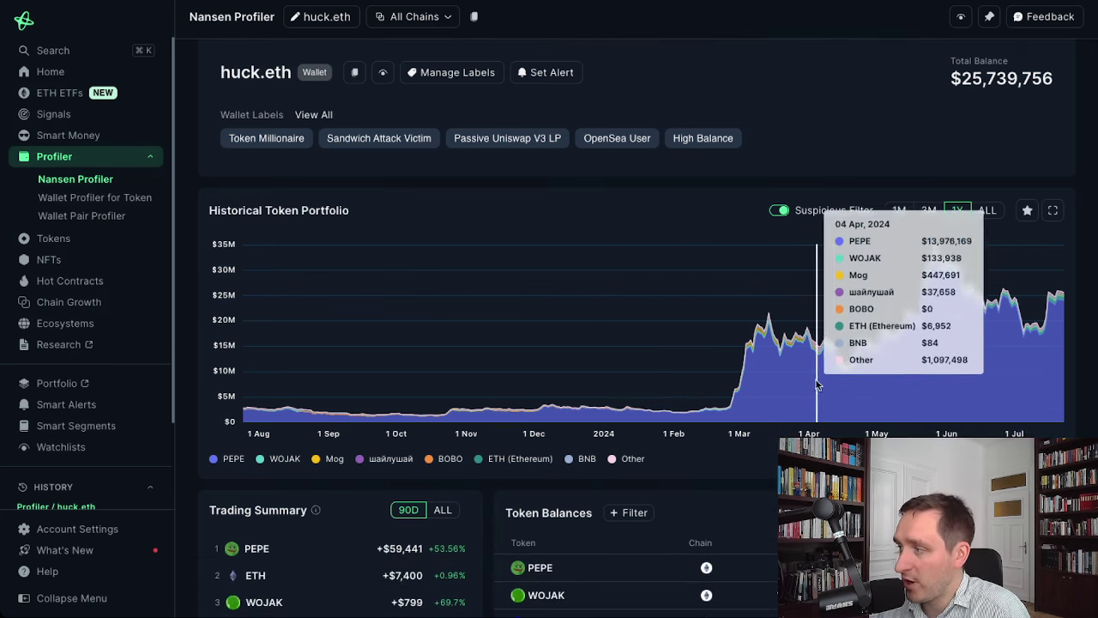
scroll(900, 223, "up", 2)
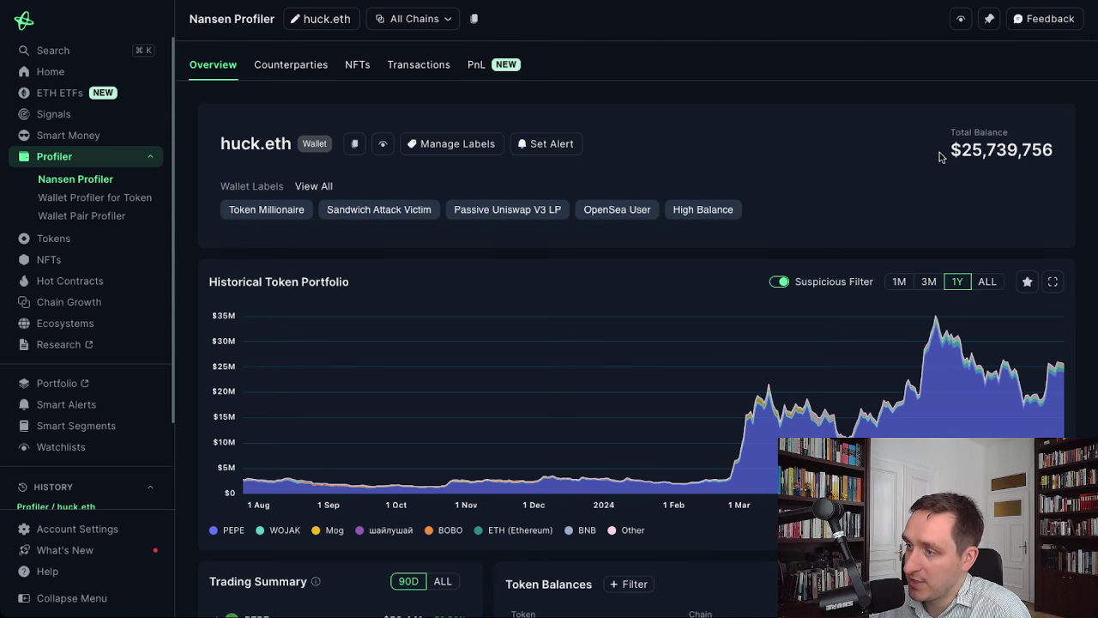
scroll(937, 152, "down", 3)
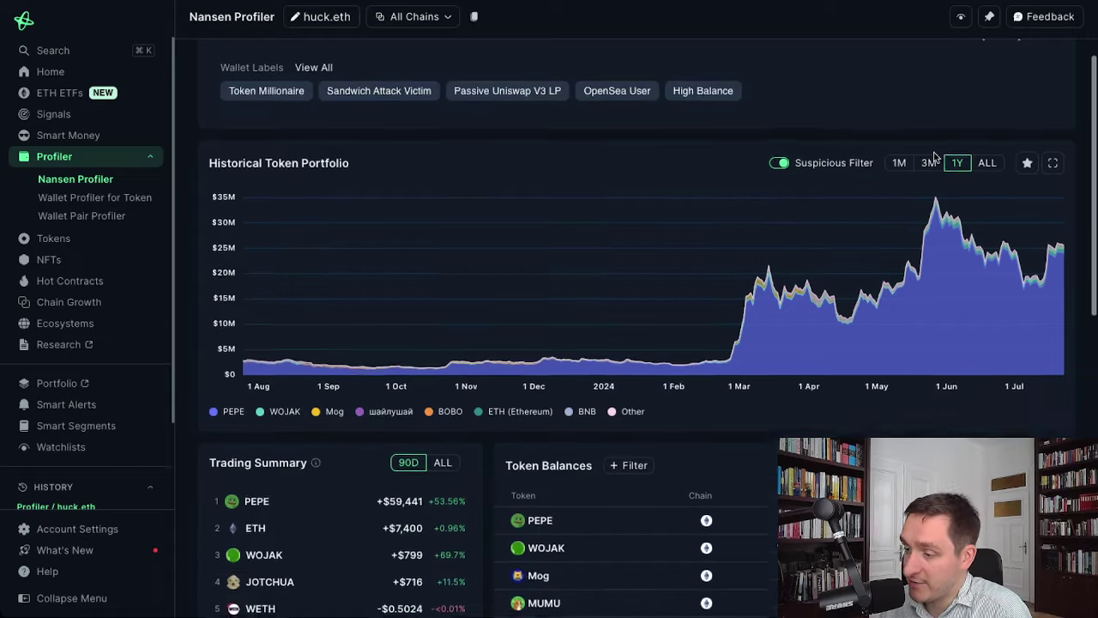
scroll(883, 180, "up", 3)
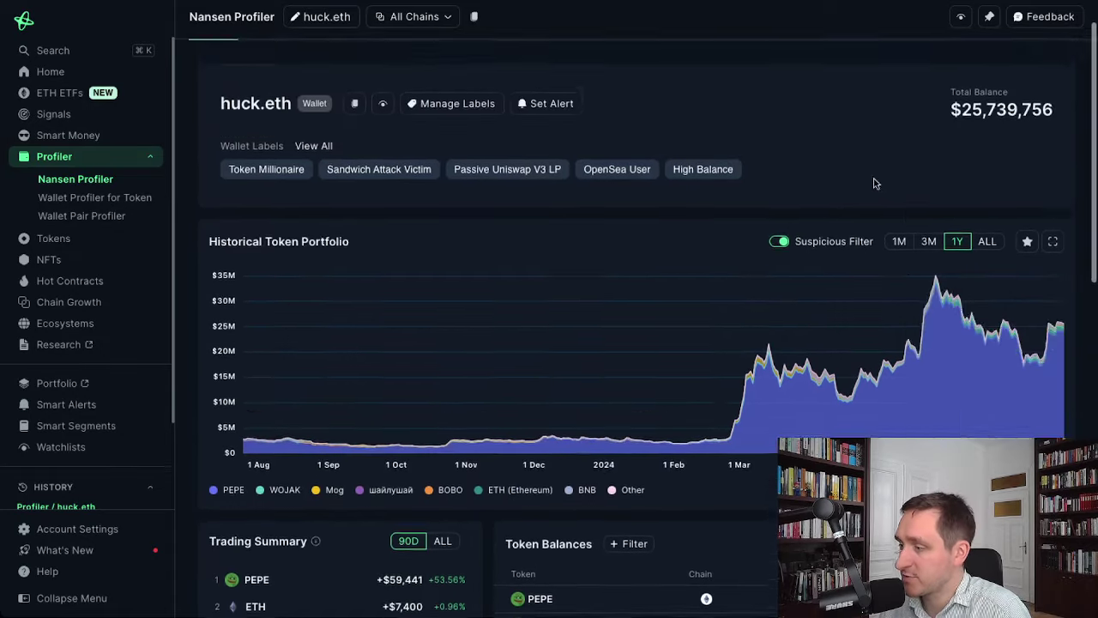
Examine the wallet's token balances up to page 3 of the list and return to page 1
scroll(873, 182, "down", 8)
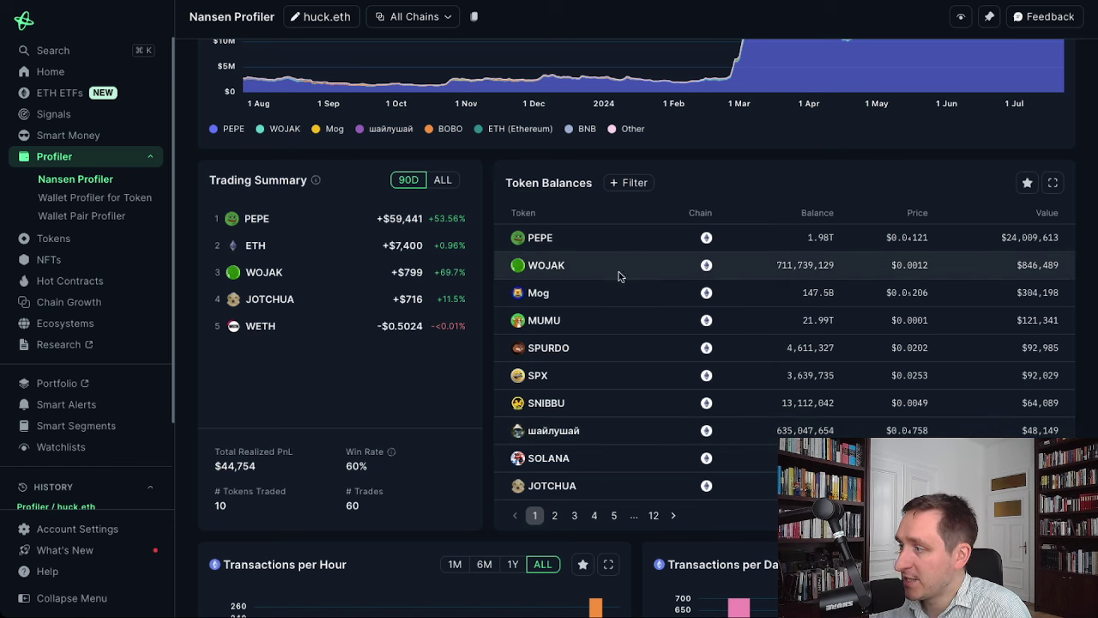
mouse_move(575, 380)
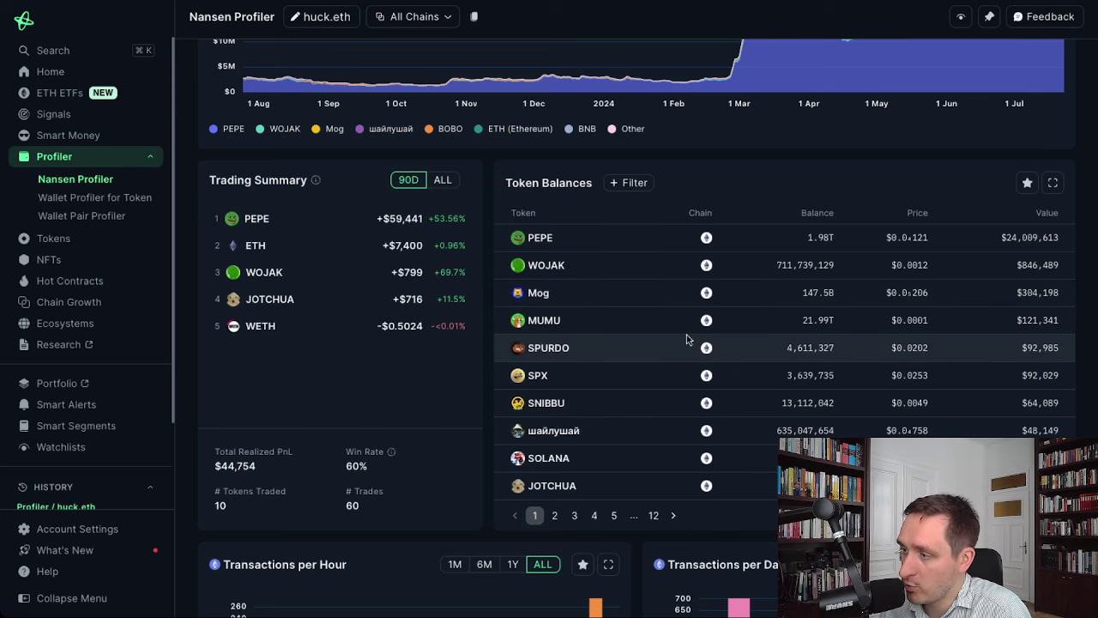
scroll(592, 343, "down", 1)
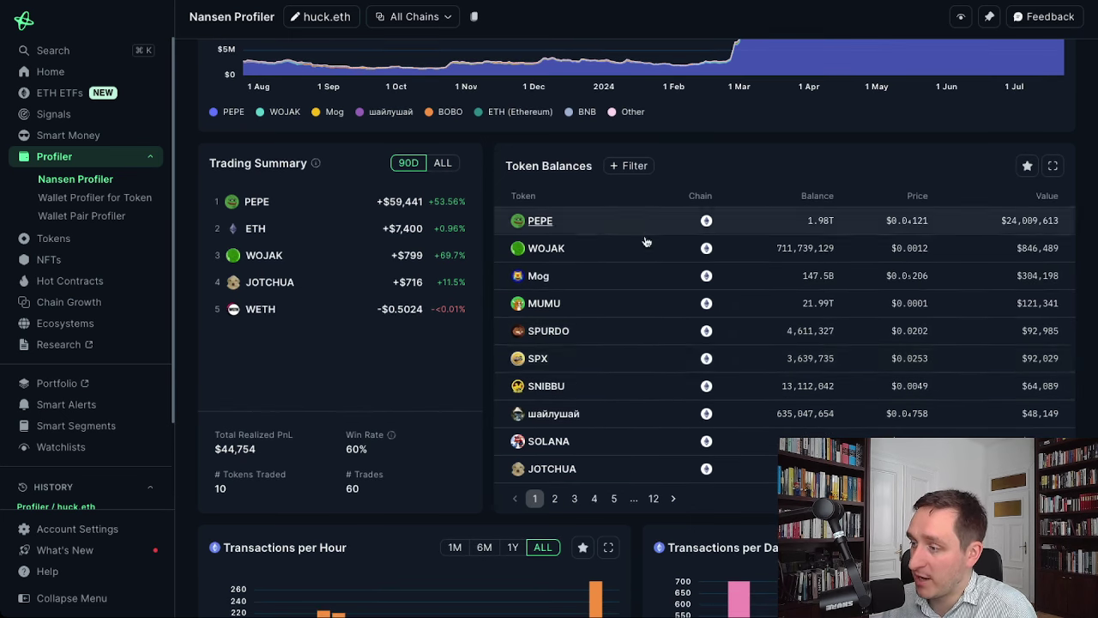
scroll(699, 365, "down", 1)
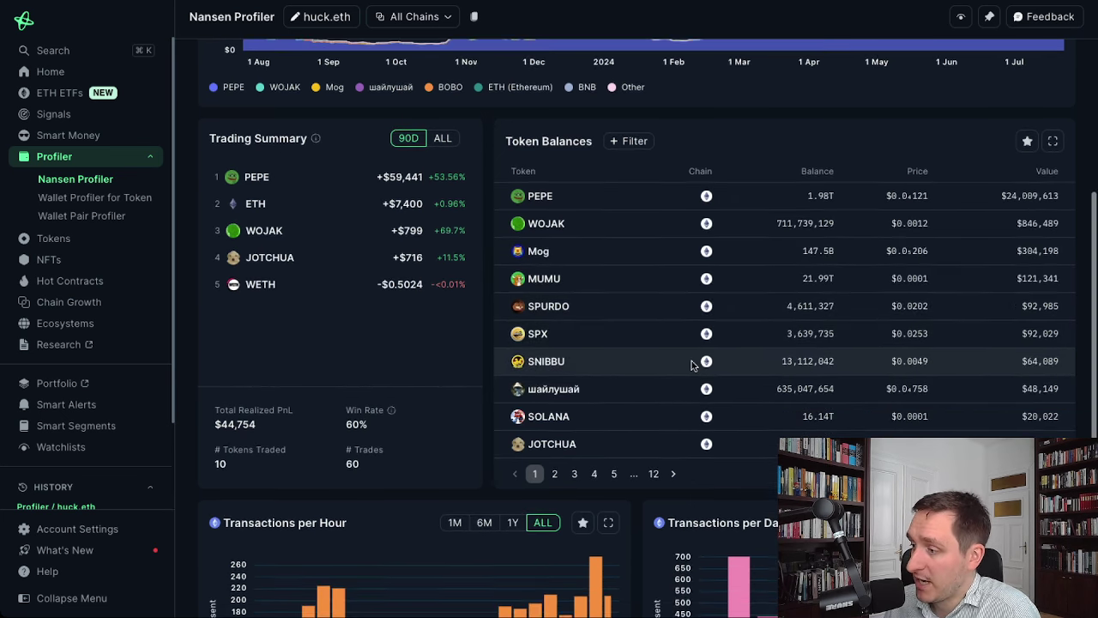
left_click(555, 473)
left_click(574, 474)
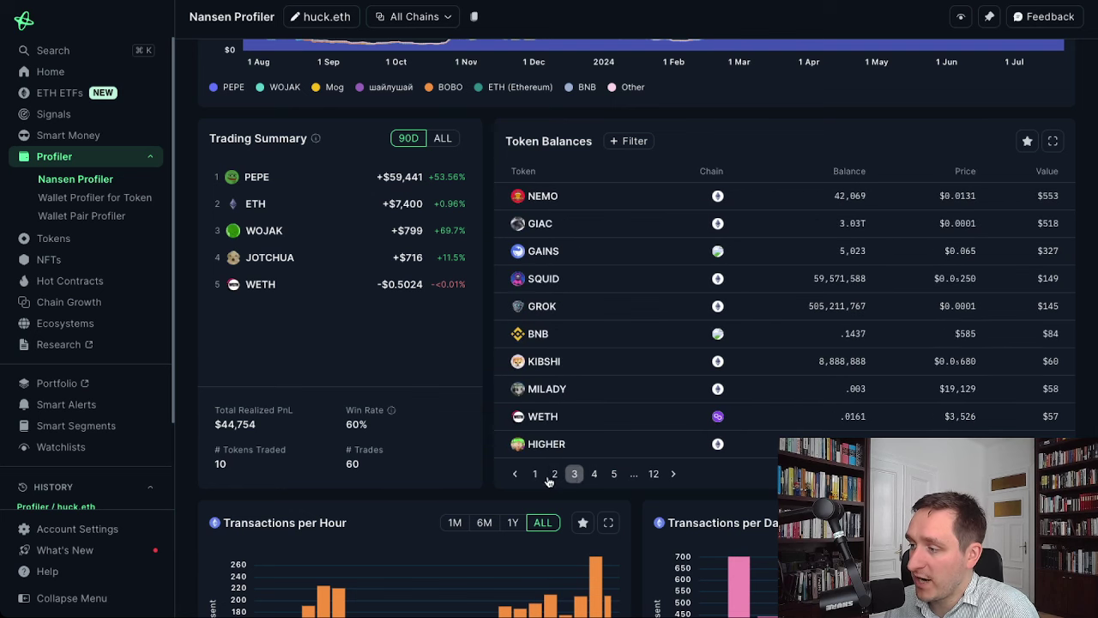
left_click(534, 474)
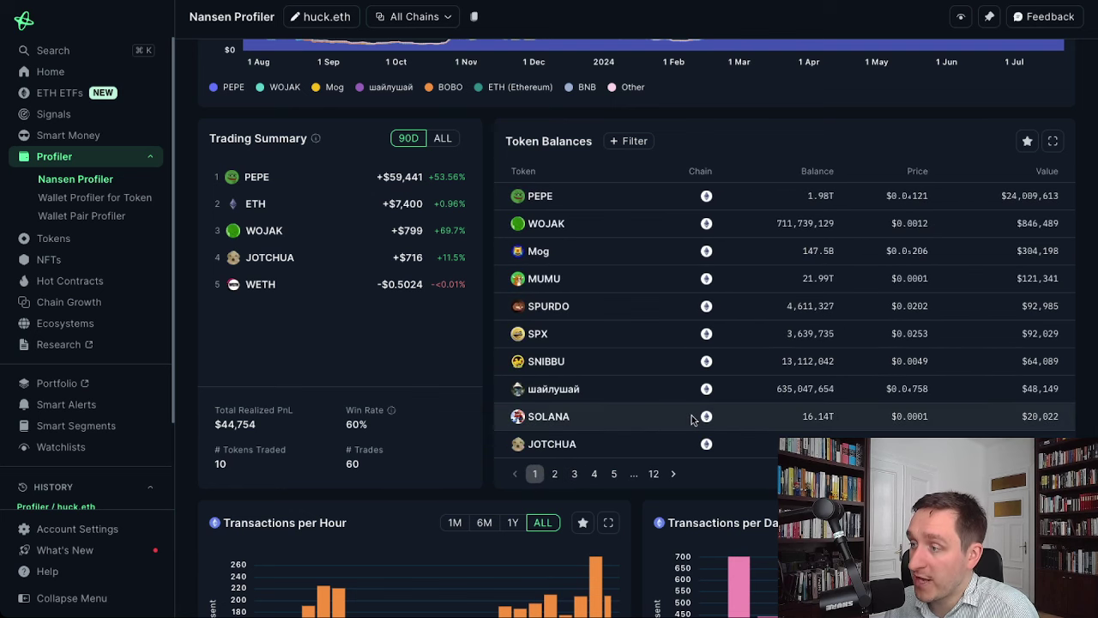
Review the wallet's 90-day trading summary and inspect the daily token values in the historical portfolio chart
scroll(429, 324, "up", 1)
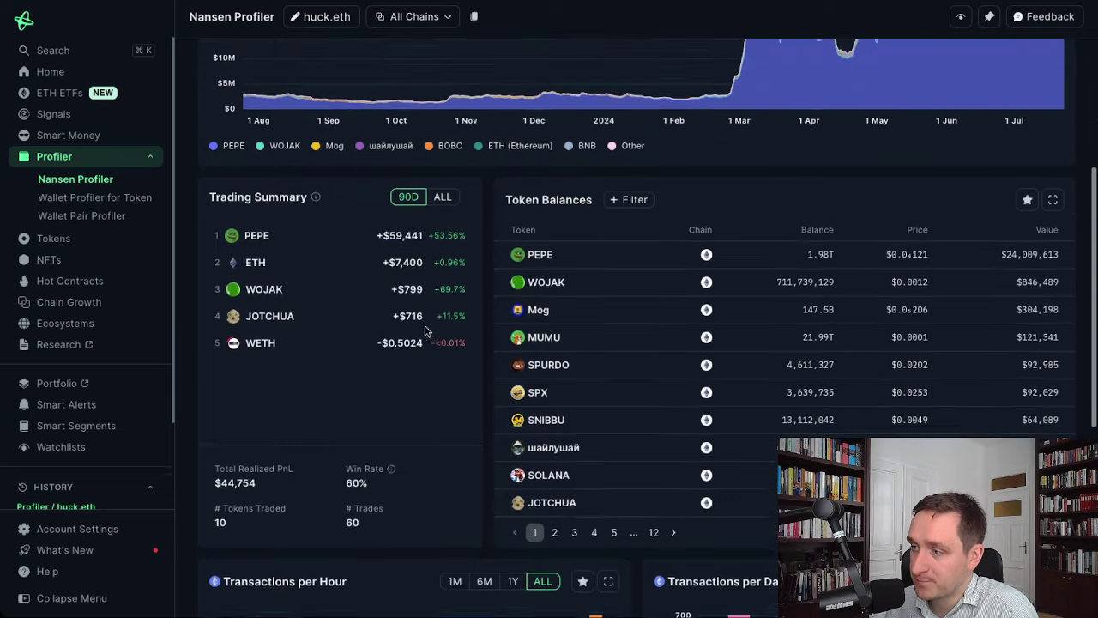
scroll(309, 261, "up", 2)
mouse_move(699, 257)
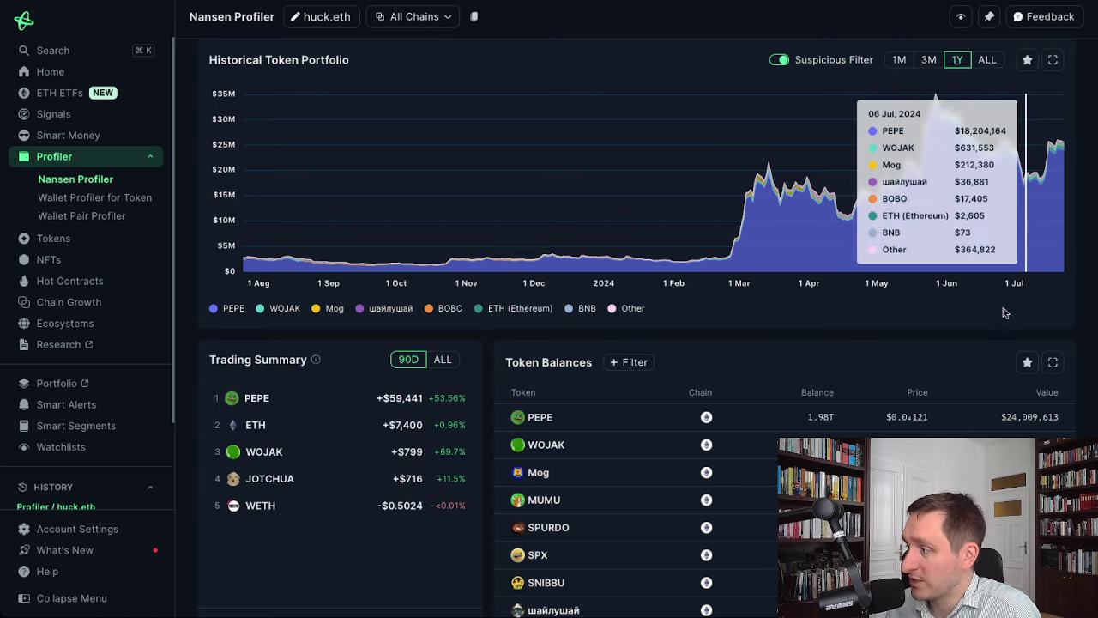
Review the wallet's portfolio history and token balances, switching the trading summary to all time and back to 90 days
scroll(1003, 313, "up", 3)
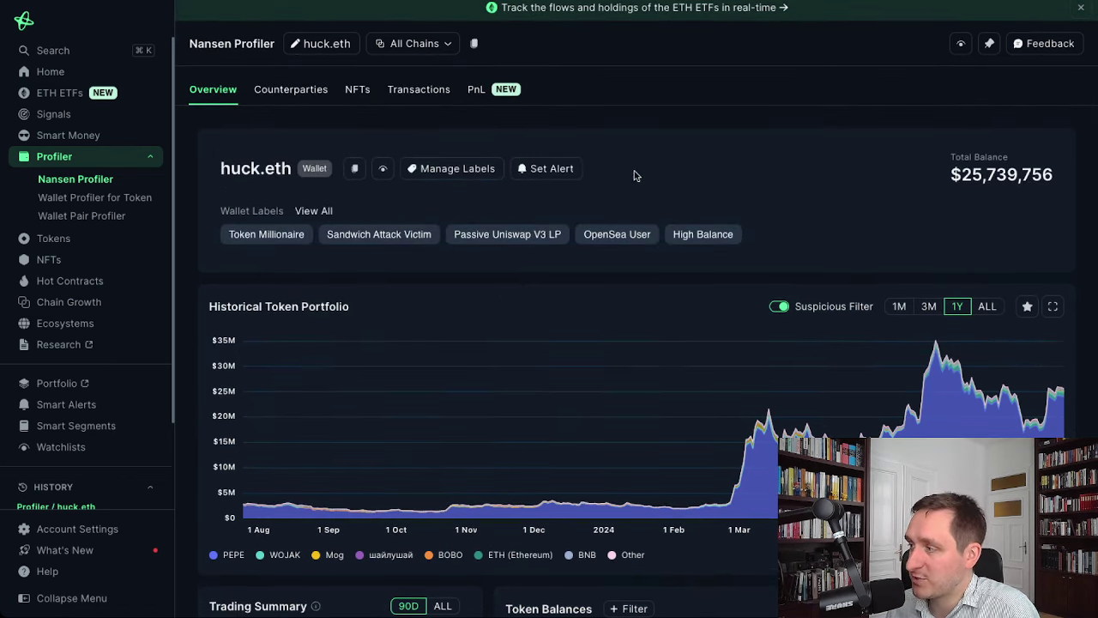
scroll(695, 165, "down", 10)
scroll(623, 257, "up", 6)
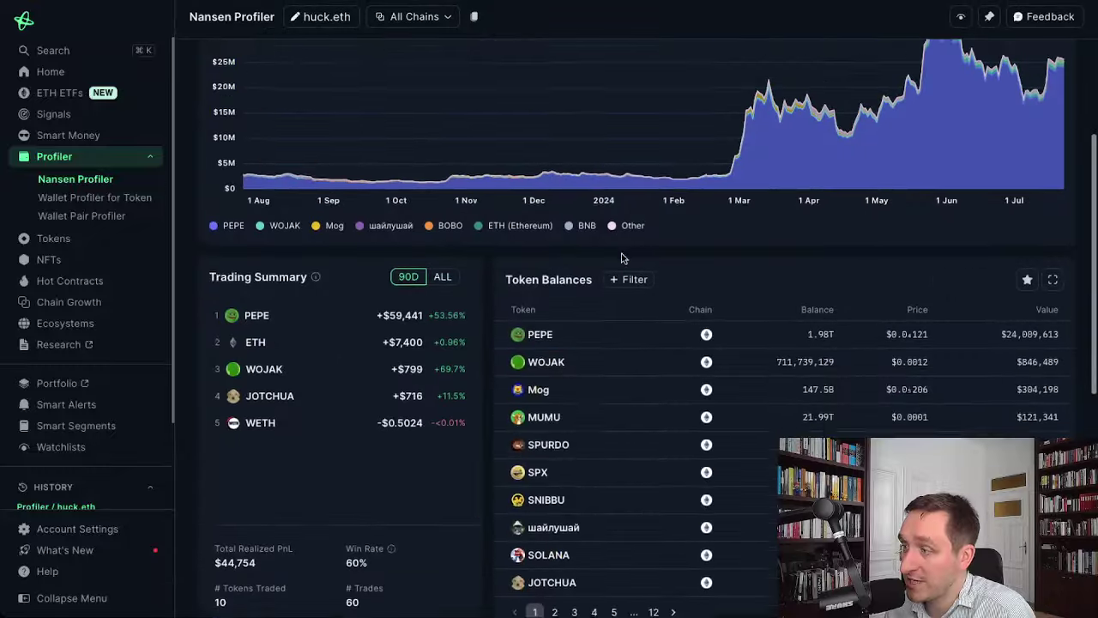
scroll(437, 369, "up", 1)
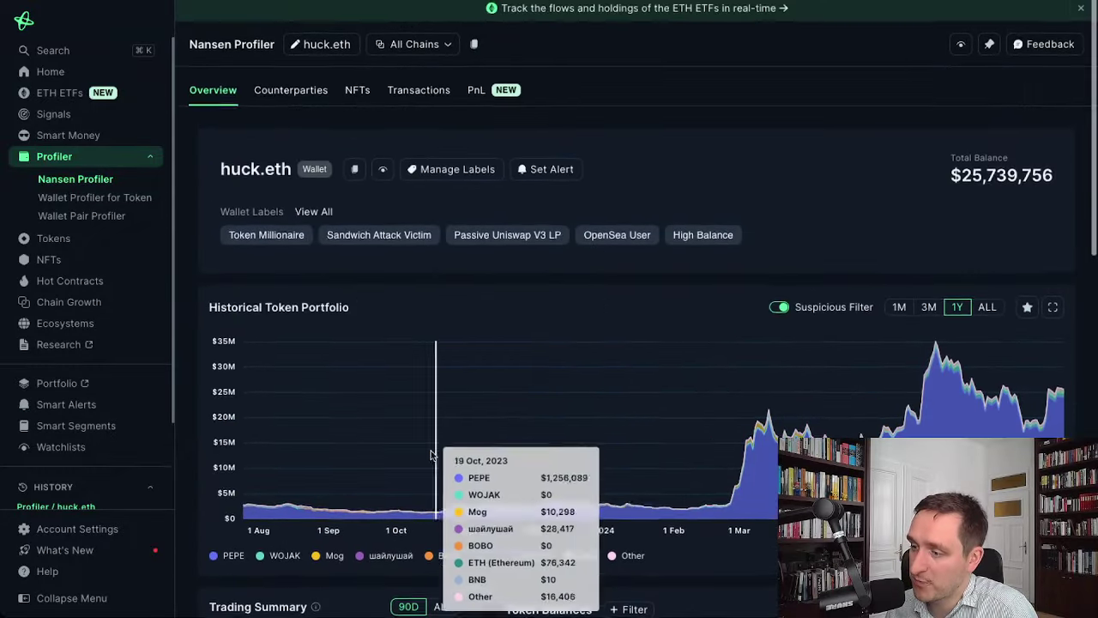
scroll(441, 360, "down", 5)
left_click(442, 352)
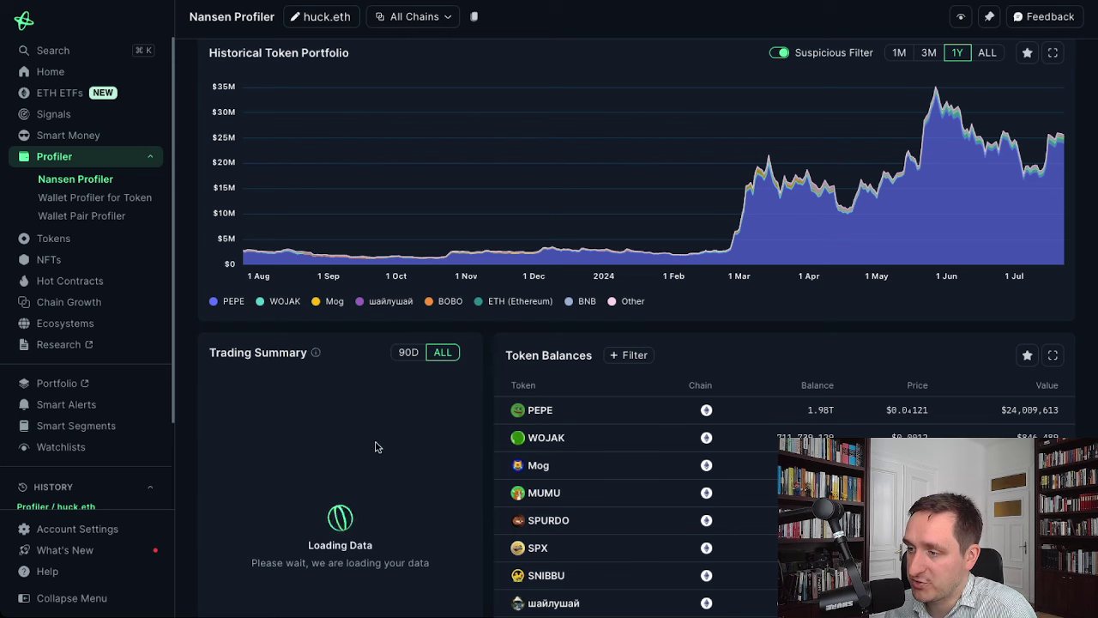
scroll(386, 403, "down", 1)
left_click(408, 285)
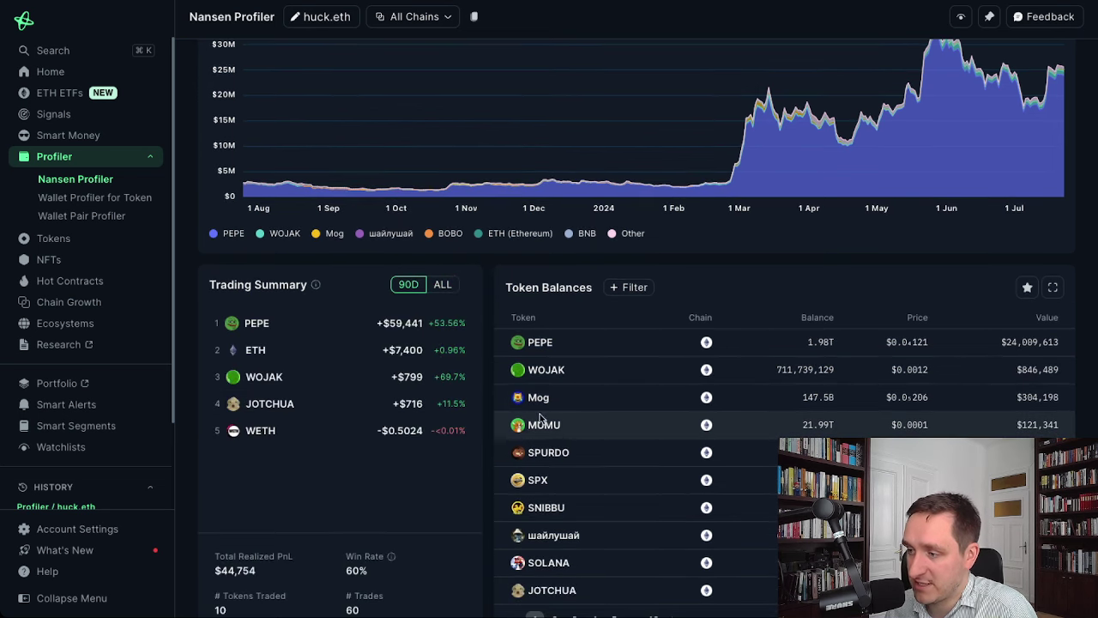
Examine the wallet's PnL analysis, covering 90-day trade highlights, aggregated stats, top realized profits and losses, and trade performance per token
scroll(444, 463, "up", 5)
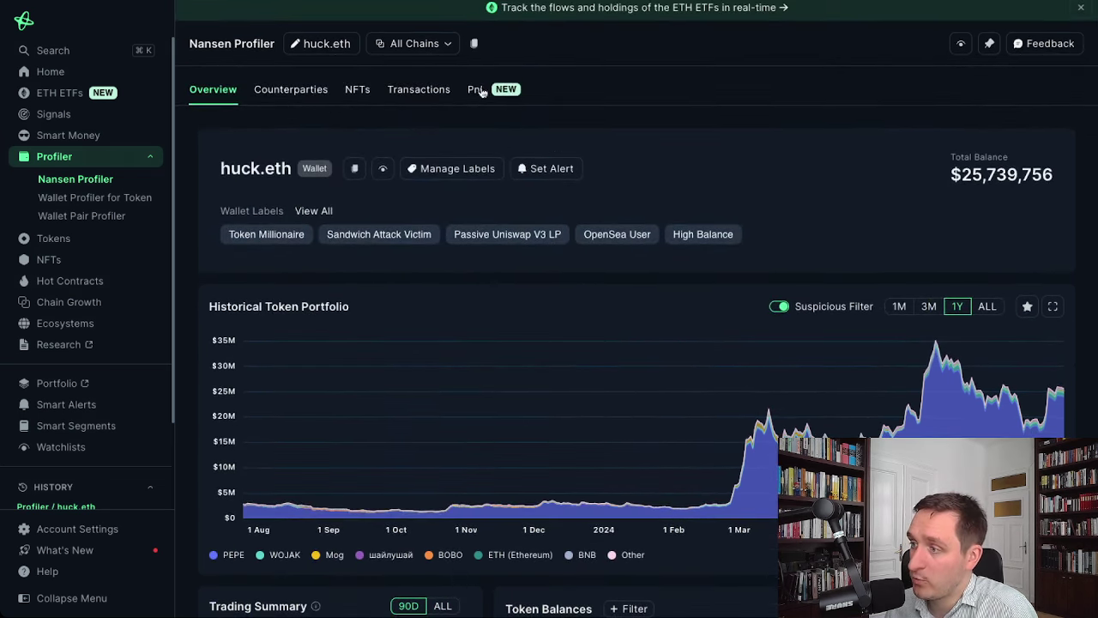
left_click(476, 93)
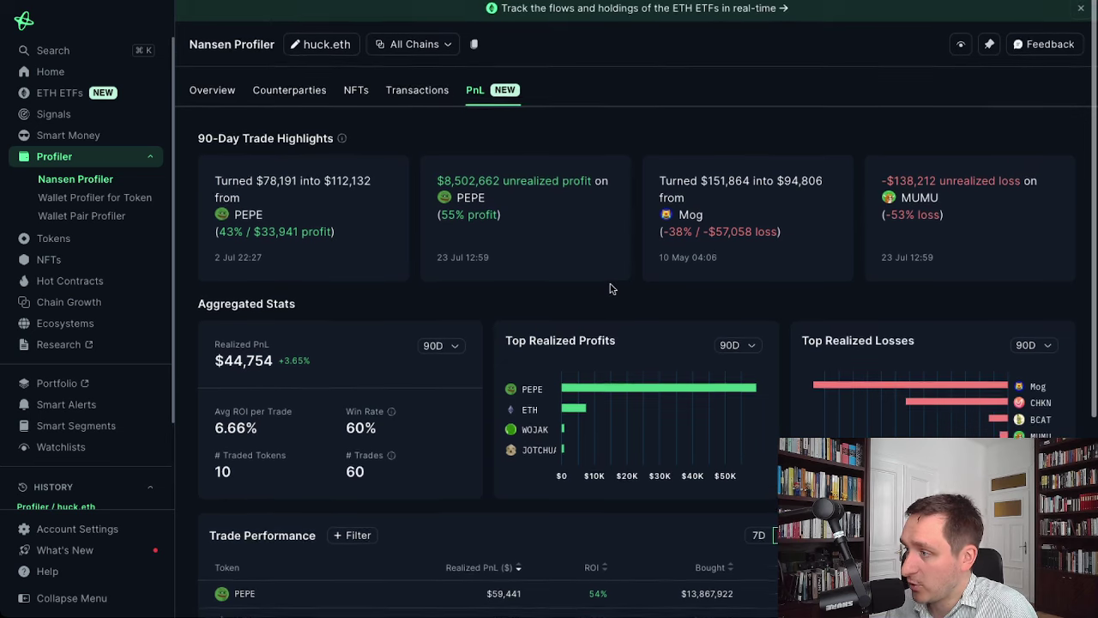
scroll(610, 289, "down", 1)
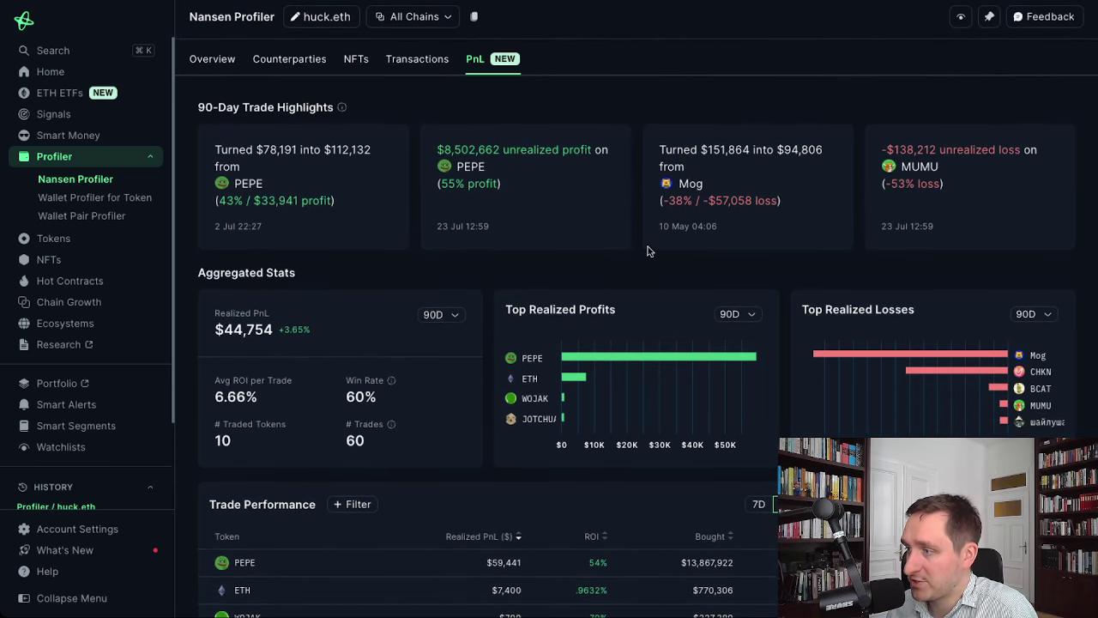
scroll(649, 251, "down", 1)
scroll(649, 250, "down", 3)
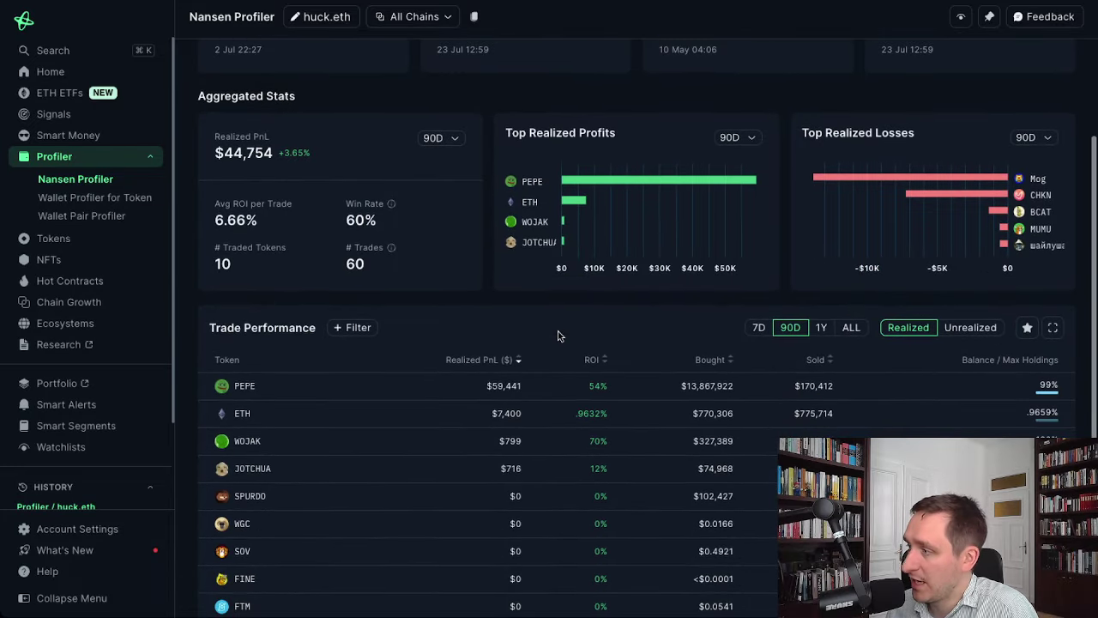
scroll(562, 334, "down", 3)
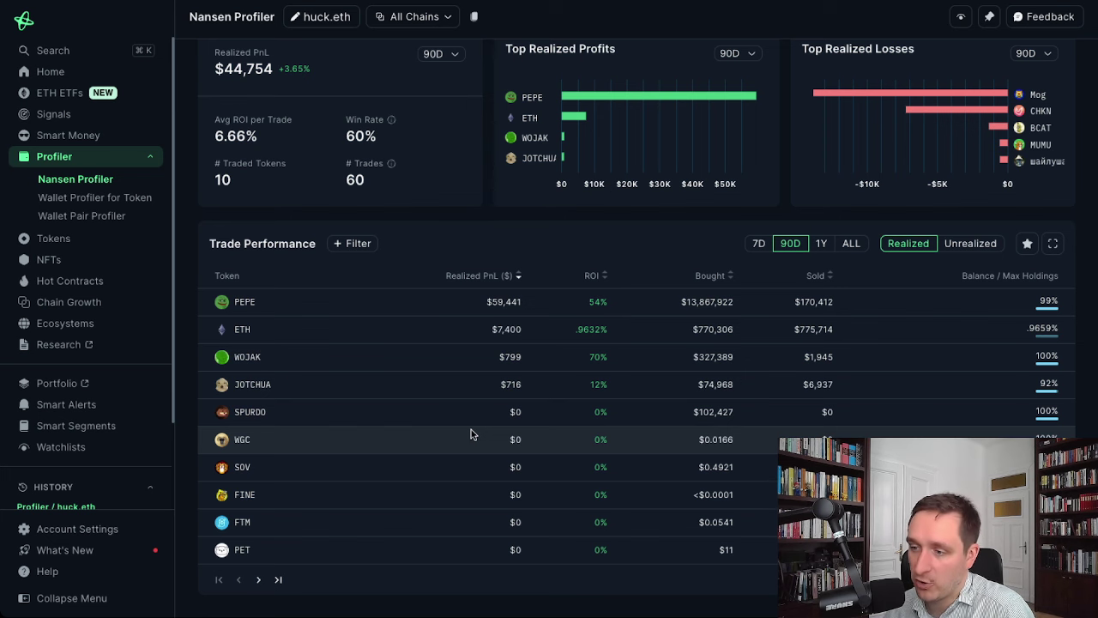
scroll(470, 429, "up", 7)
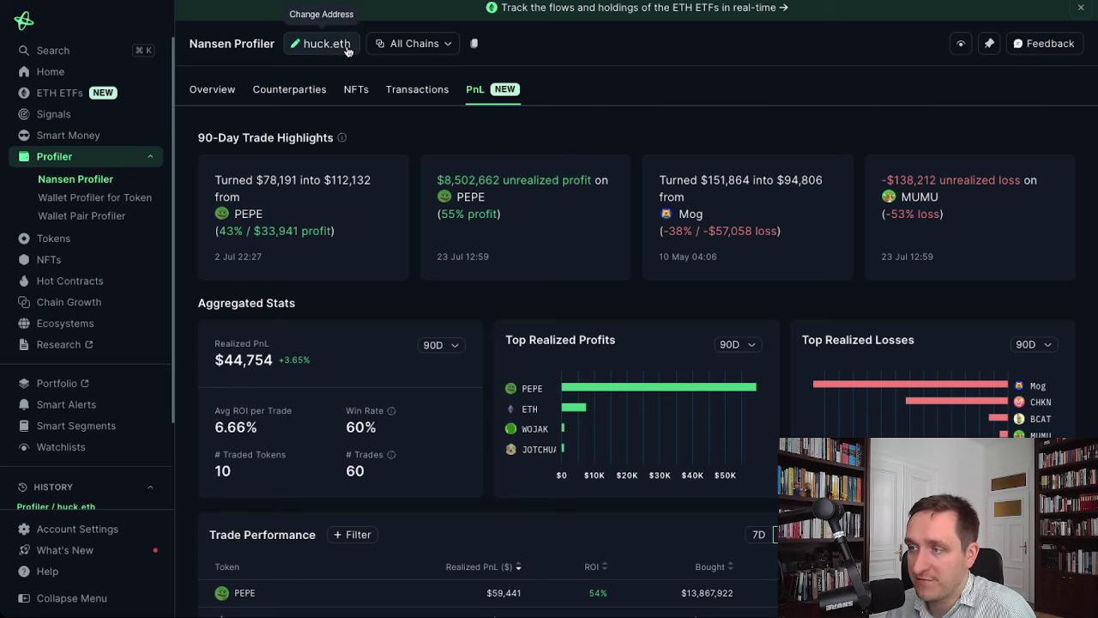
Start a new Smart Segment and add a Top Holders of Token condition for Mog Coin
scroll(58, 382, "down", 2)
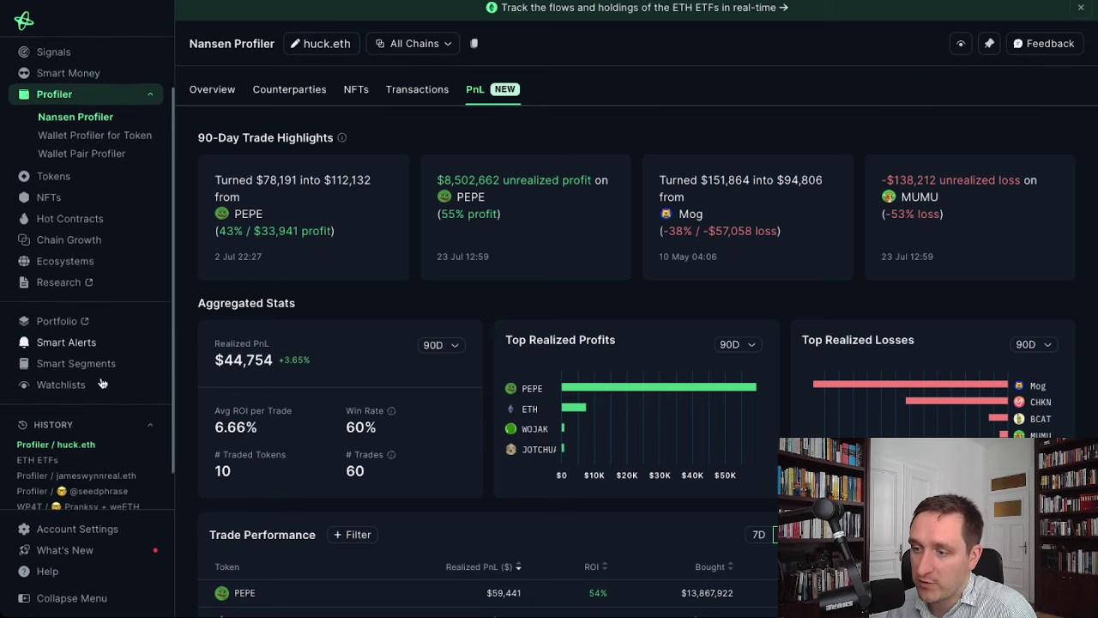
left_click(77, 348)
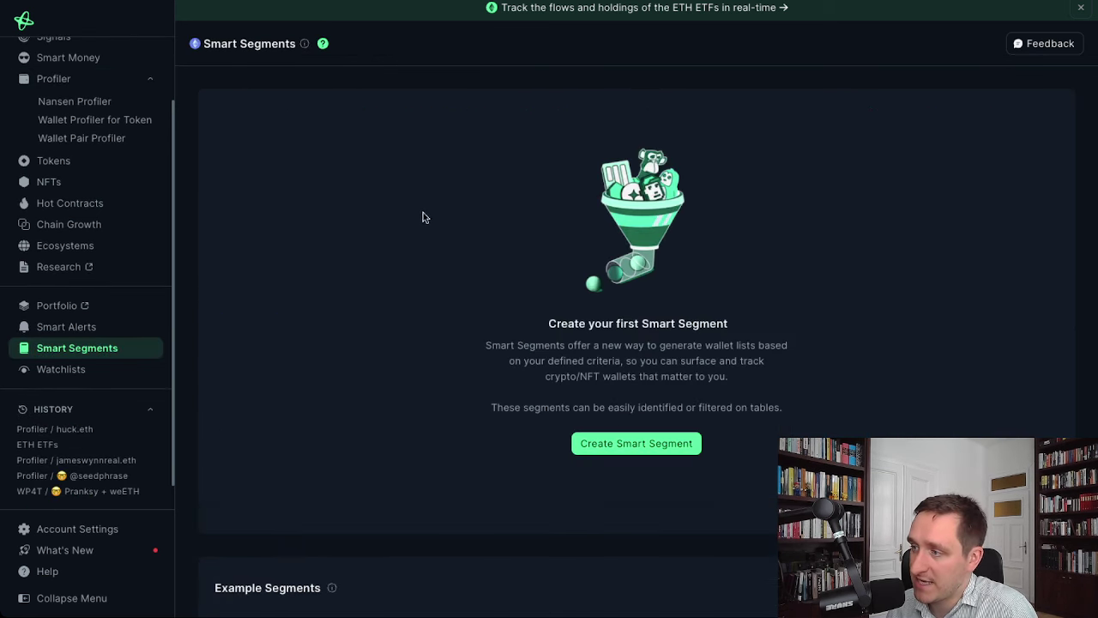
left_click(637, 443)
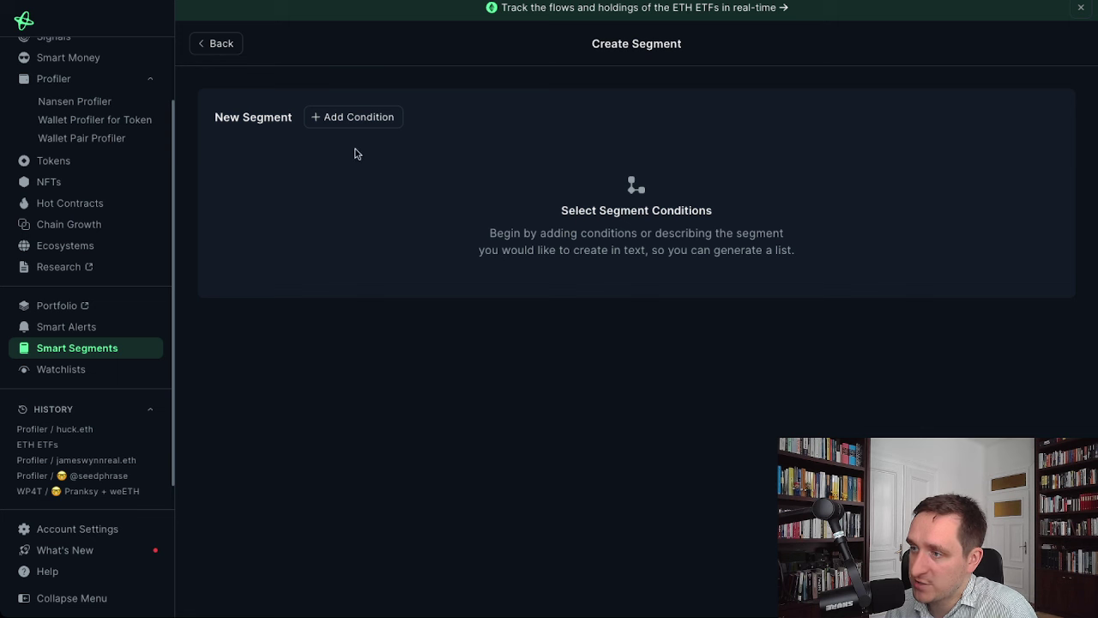
left_click(358, 119)
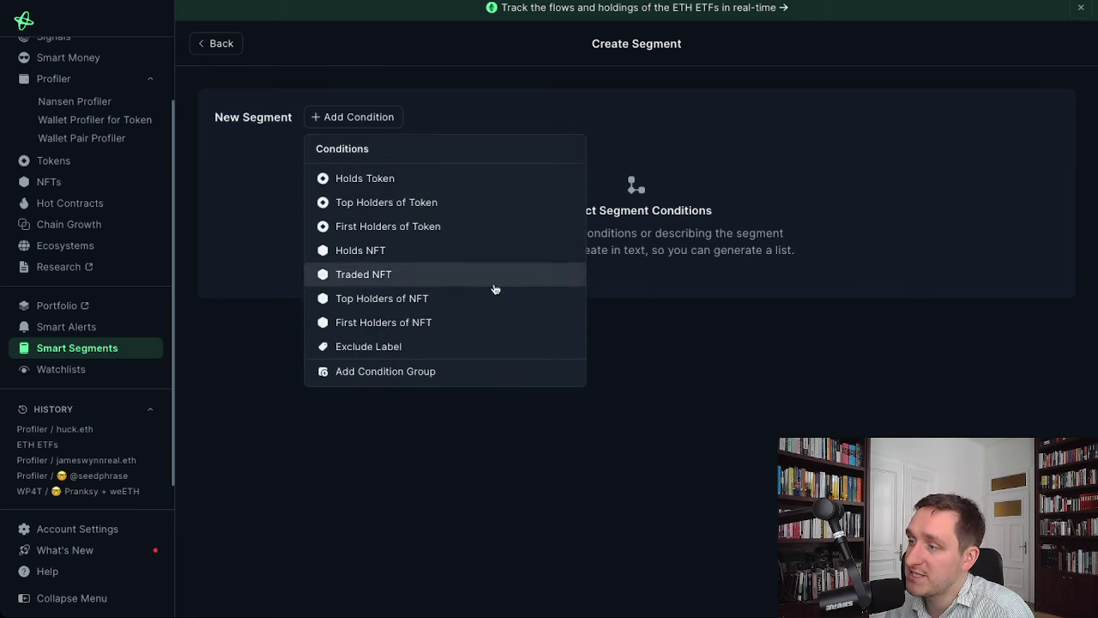
left_click(391, 199)
left_click(384, 177)
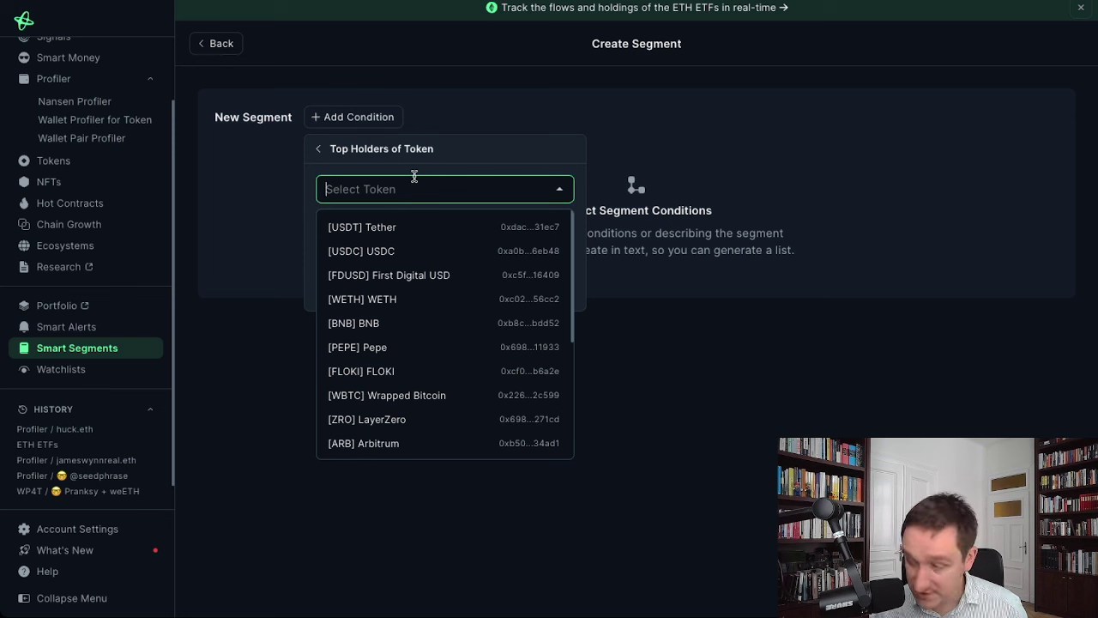
type("mog")
left_click(407, 226)
Limit the condition to the top 1000 holders on July 22, 2024, save it and generate the segment
left_click(424, 223)
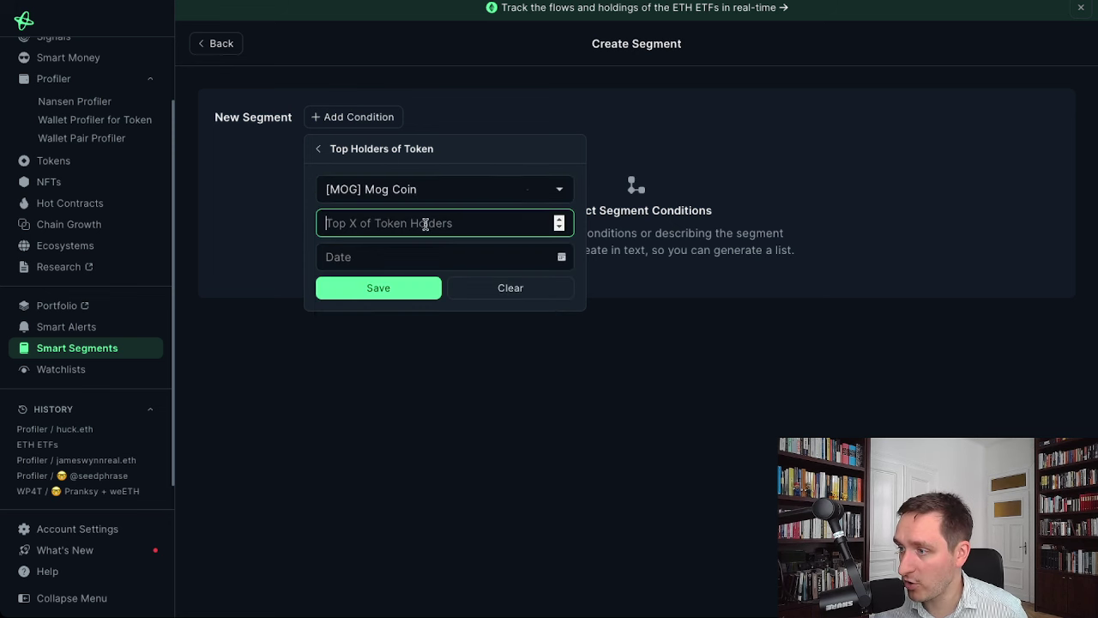
type("1000")
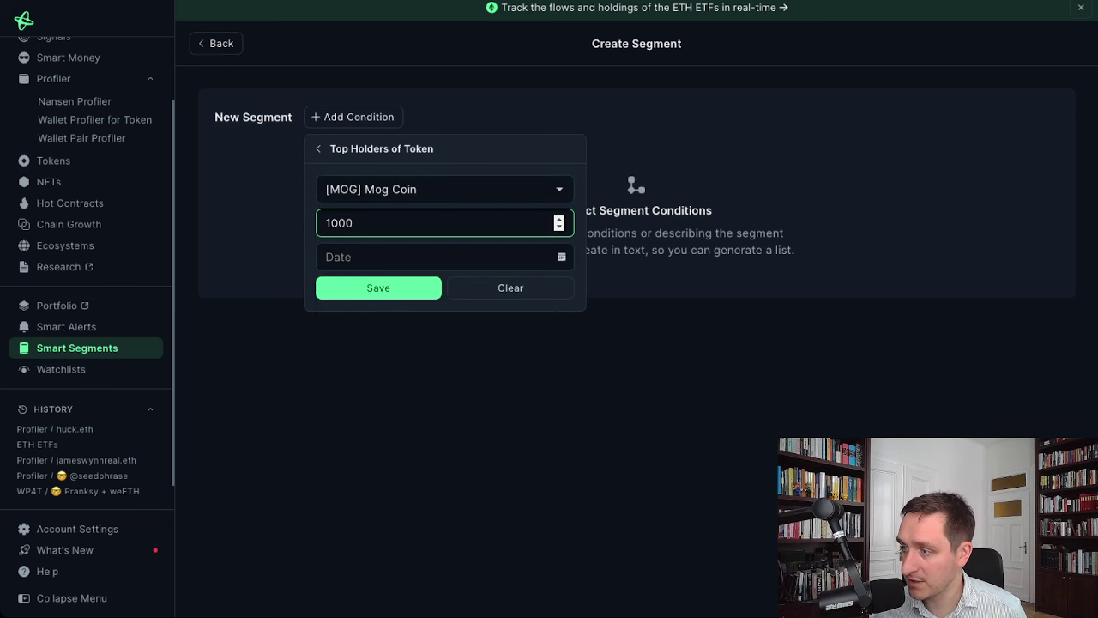
left_click(437, 255)
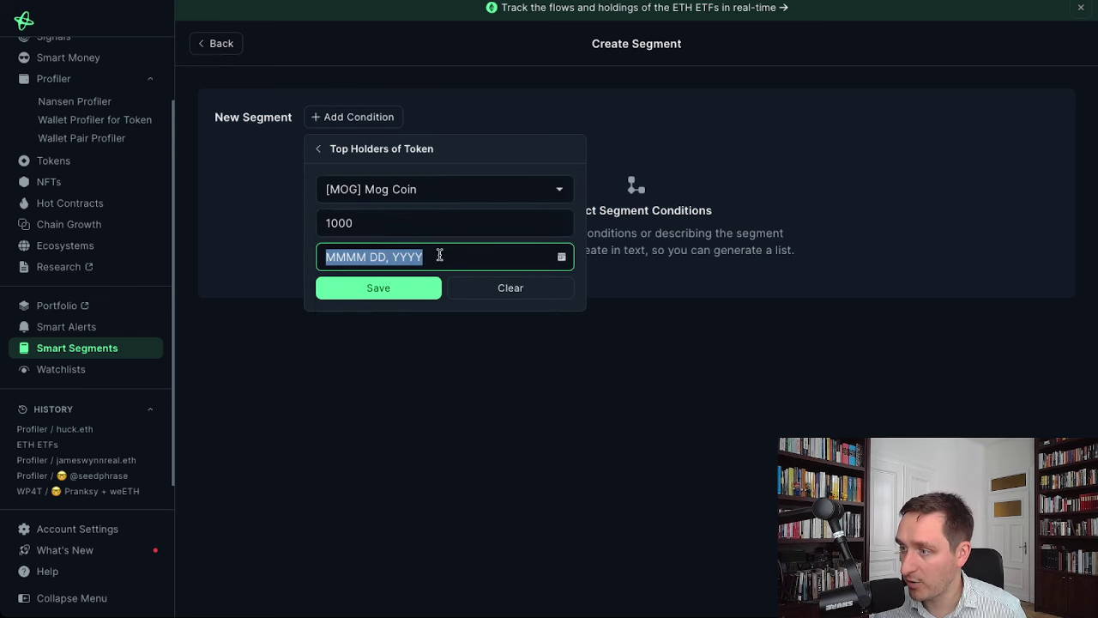
left_click(561, 258)
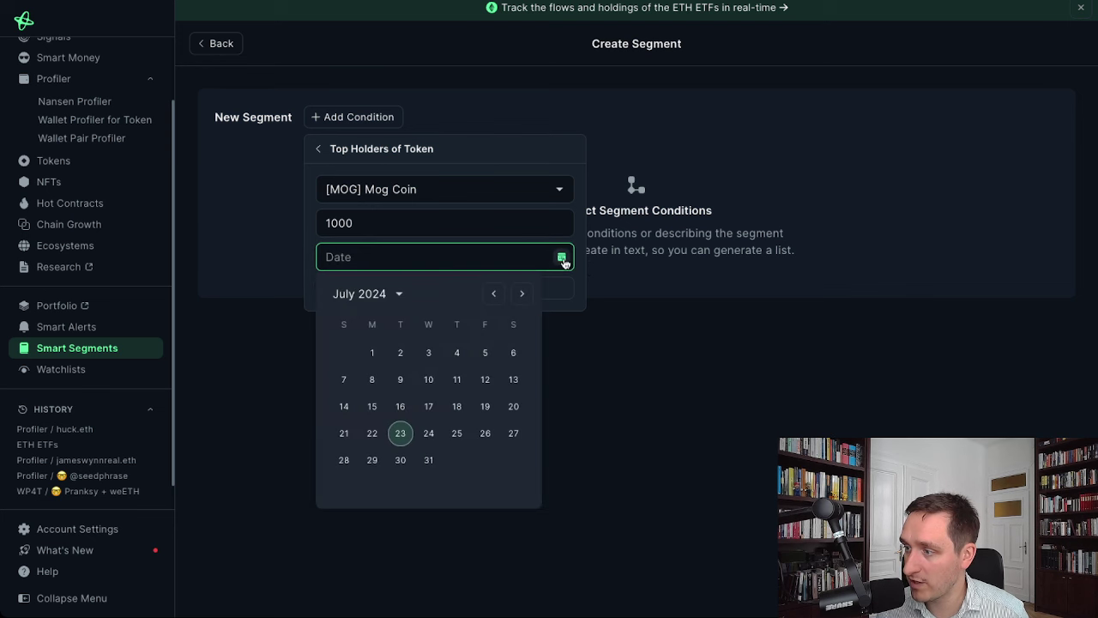
left_click(372, 433)
left_click(353, 279)
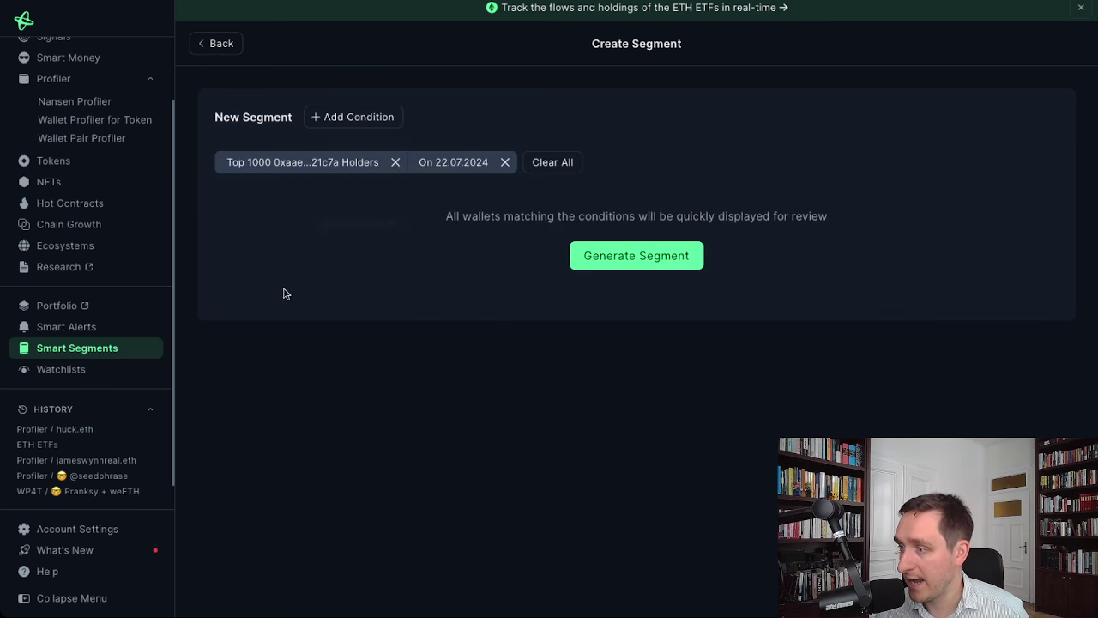
left_click(631, 255)
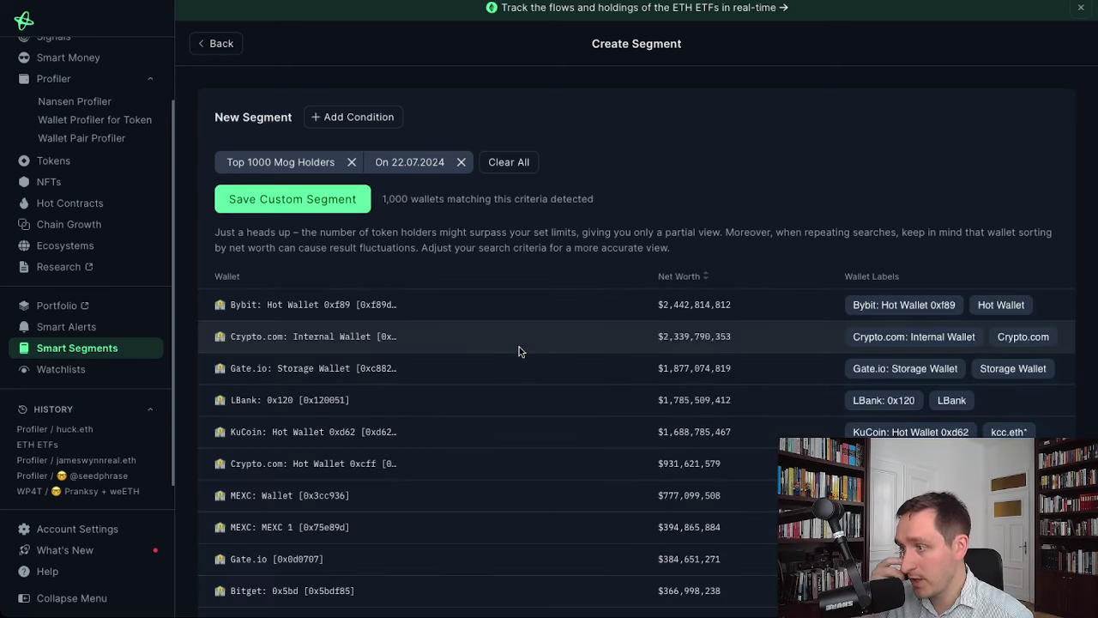
Browse the segment's wallets to page 2, preview the eighth and ninth wallets there, and open the ninth wallet's profile
scroll(519, 350, "down", 1)
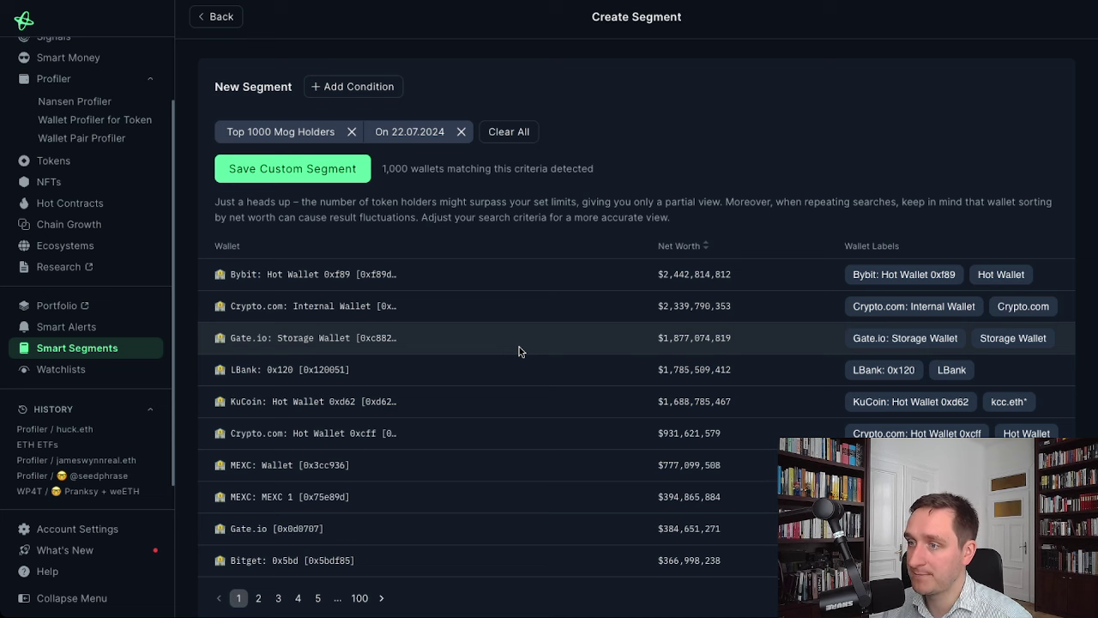
scroll(519, 351, "down", 1)
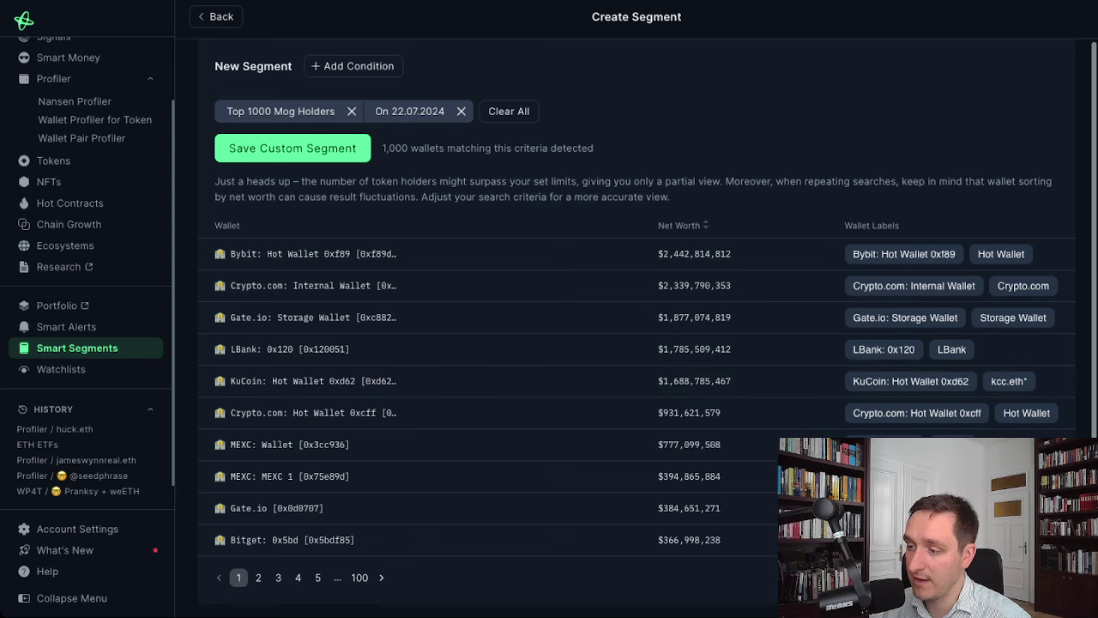
left_click(259, 578)
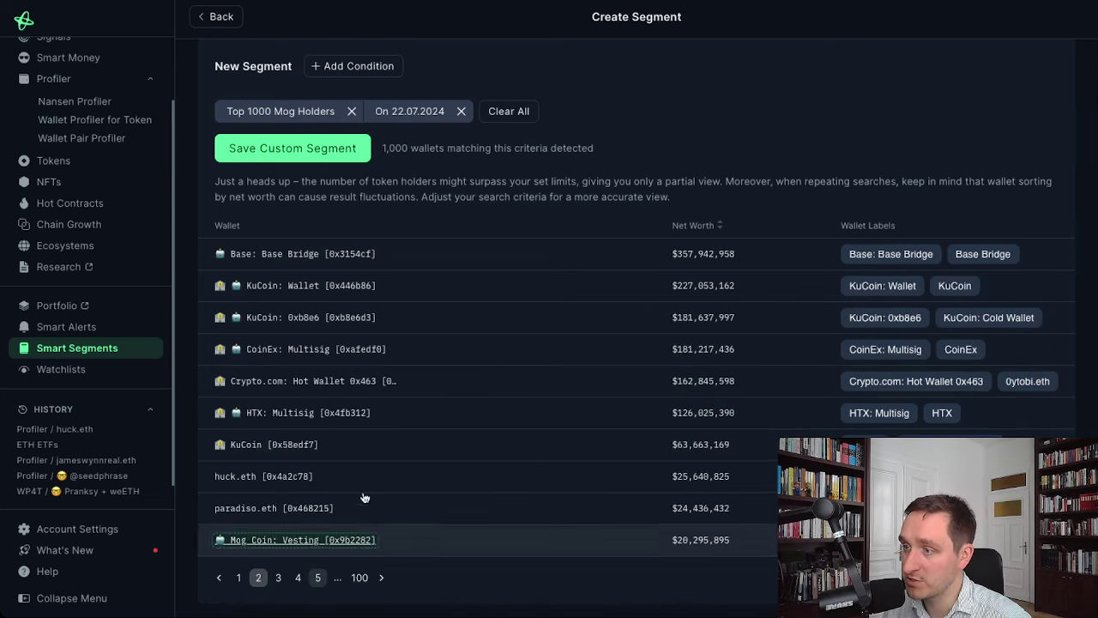
mouse_move(262, 480)
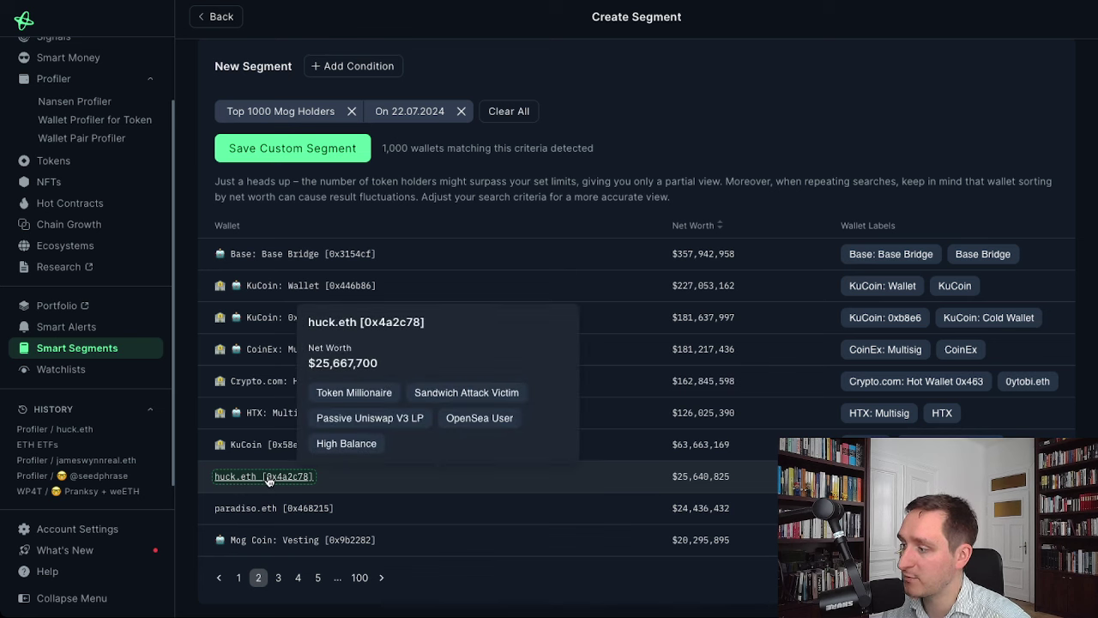
mouse_move(265, 511)
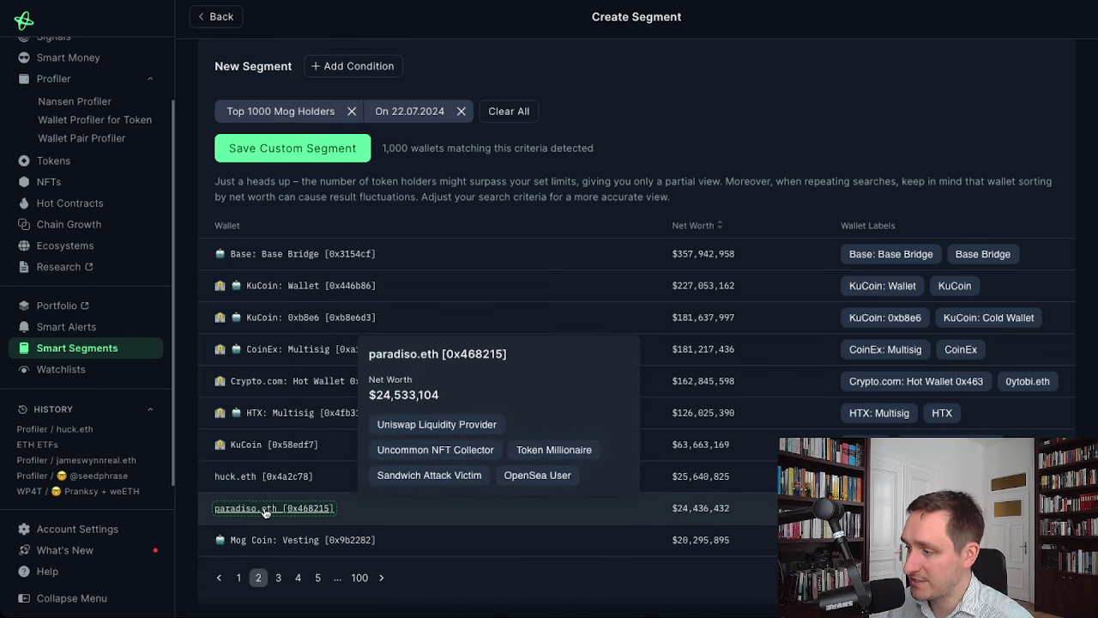
left_click(268, 511)
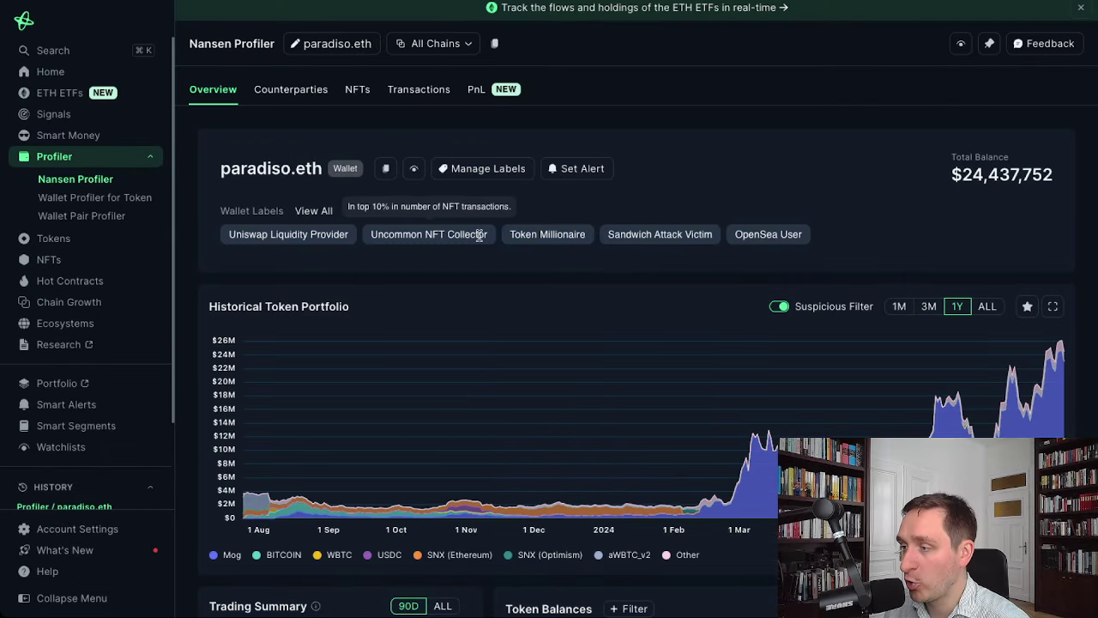
Examine the wallet's labels, one-year historical token portfolio, 90-day trading summary and token balances
mouse_move(663, 230)
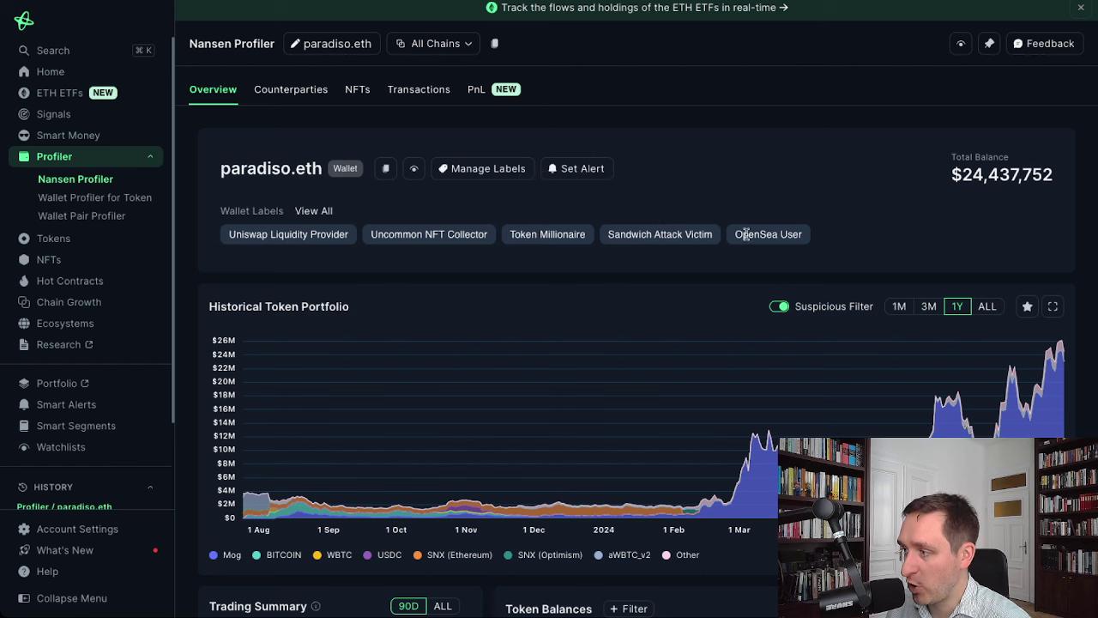
mouse_move(528, 227)
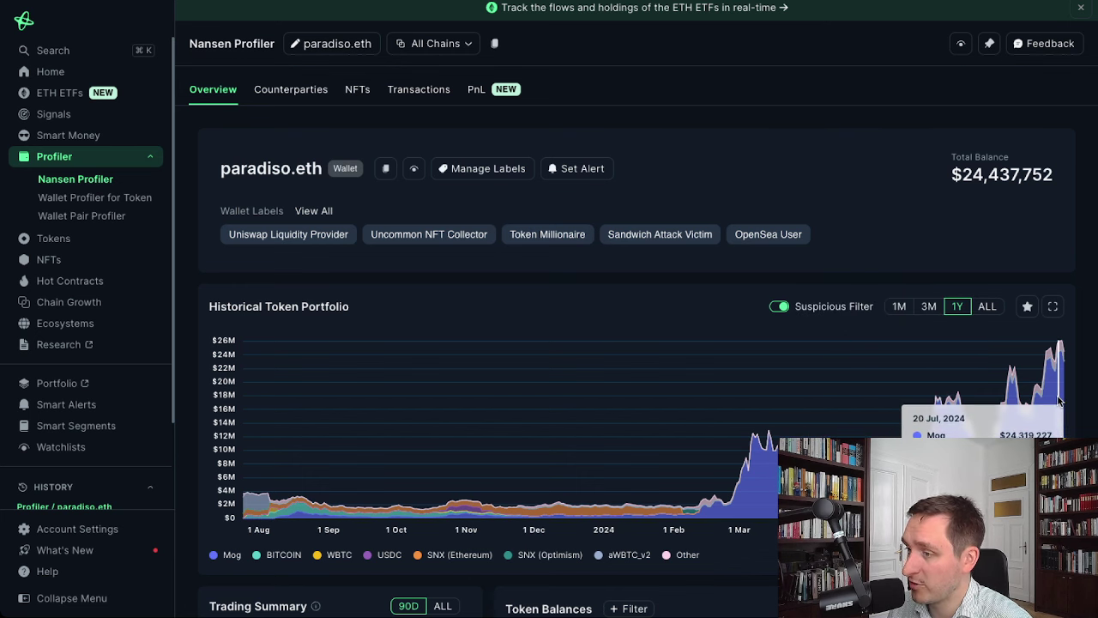
scroll(486, 431, "down", 3)
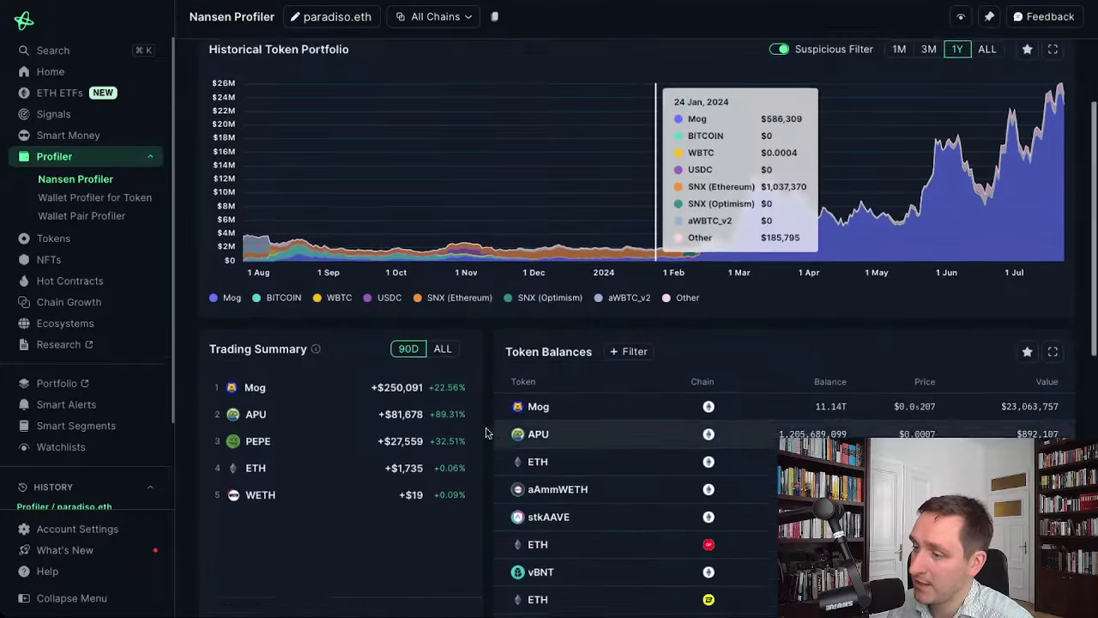
scroll(485, 431, "down", 1)
scroll(416, 478, "down", 2)
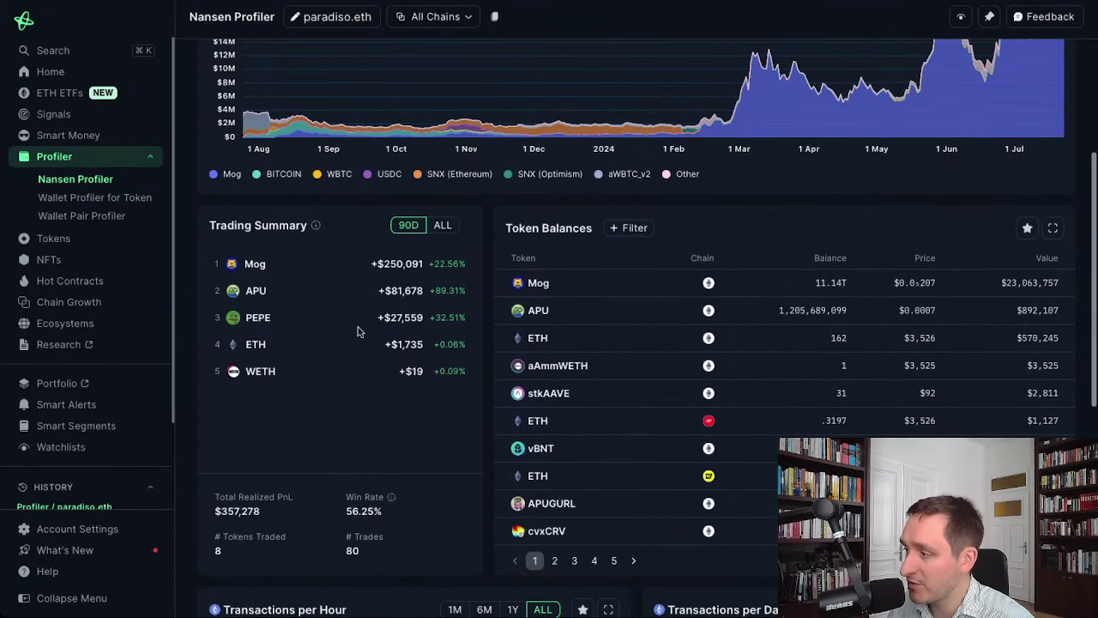
mouse_move(255, 292)
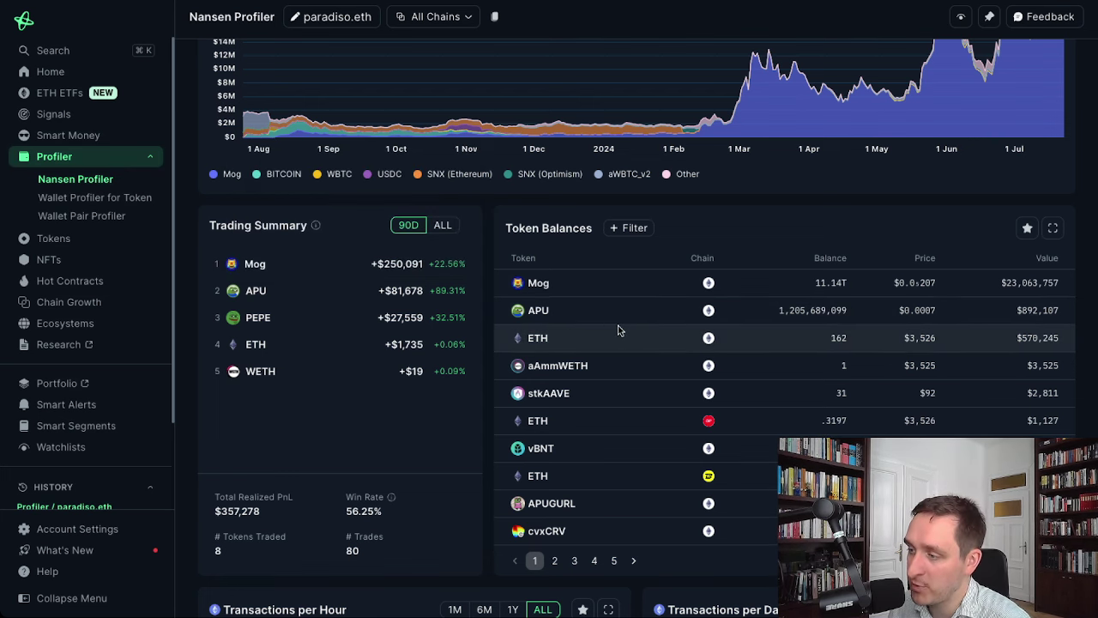
Open the wallet's PnL analysis and review its 90-day trade highlights and aggregated stats
scroll(666, 314, "up", 5)
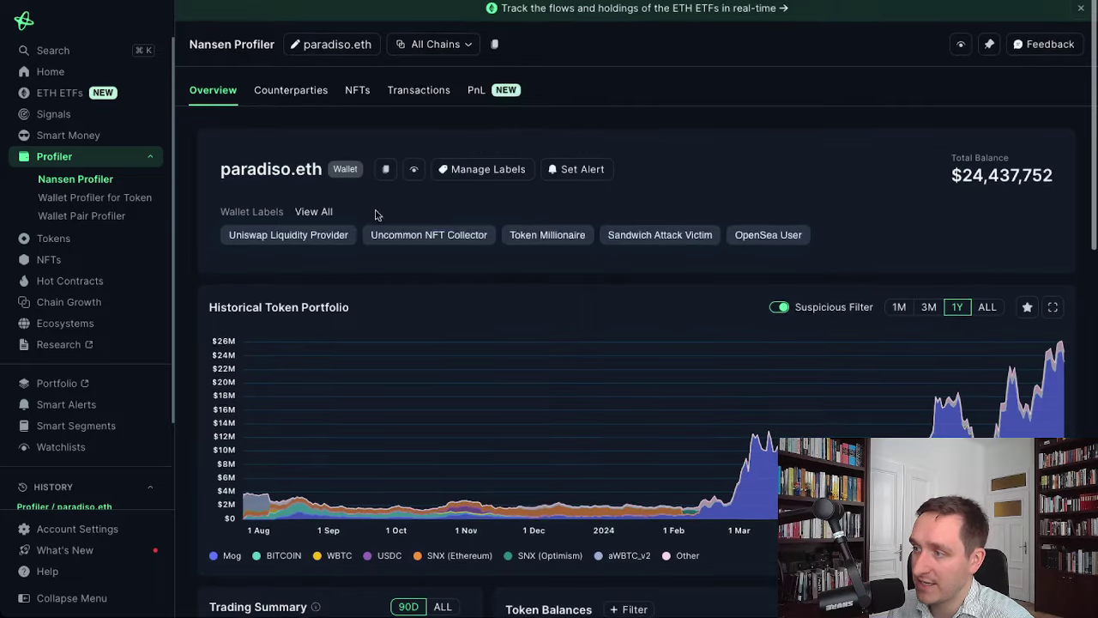
left_click(489, 86)
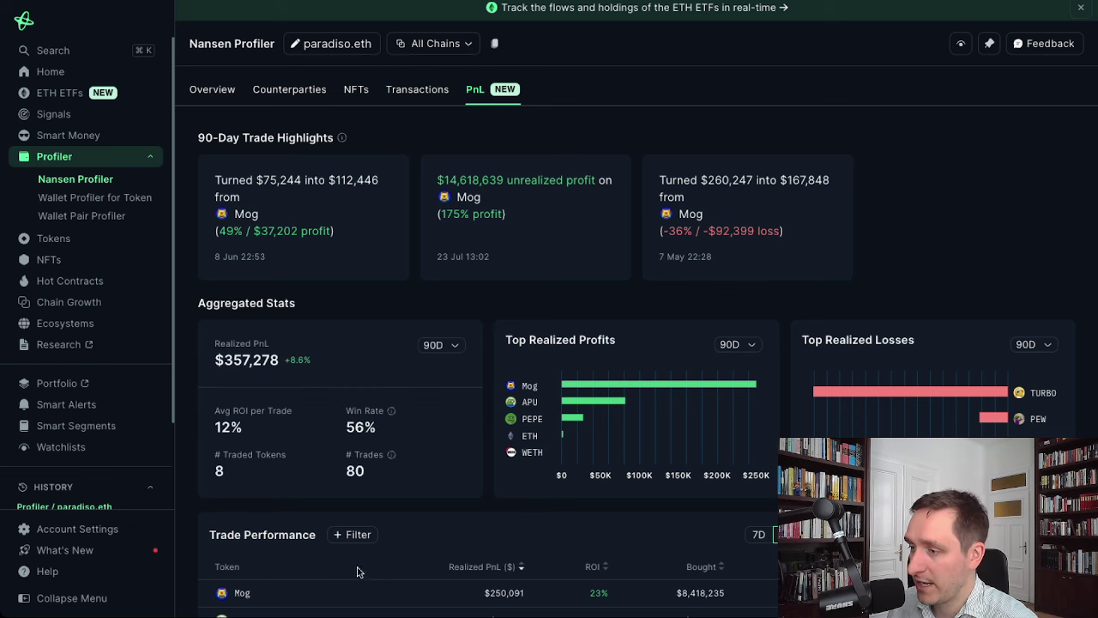
Inspect the tokens in the top realized profits chart and set both the profits and losses charts to the ALL period
scroll(470, 448, "down", 1)
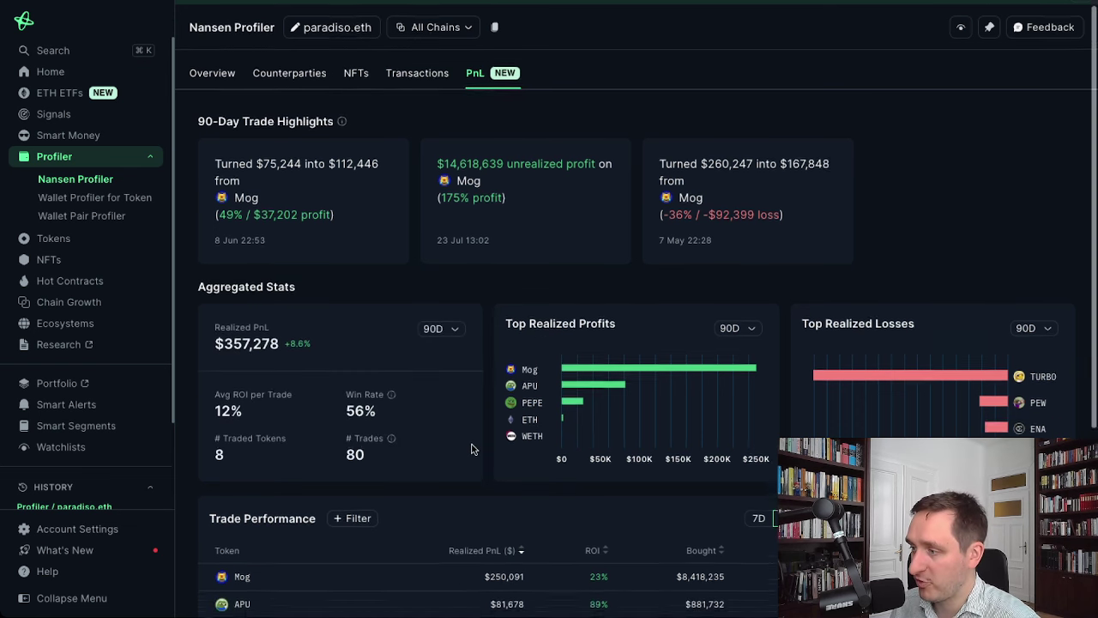
scroll(468, 400, "up", 1)
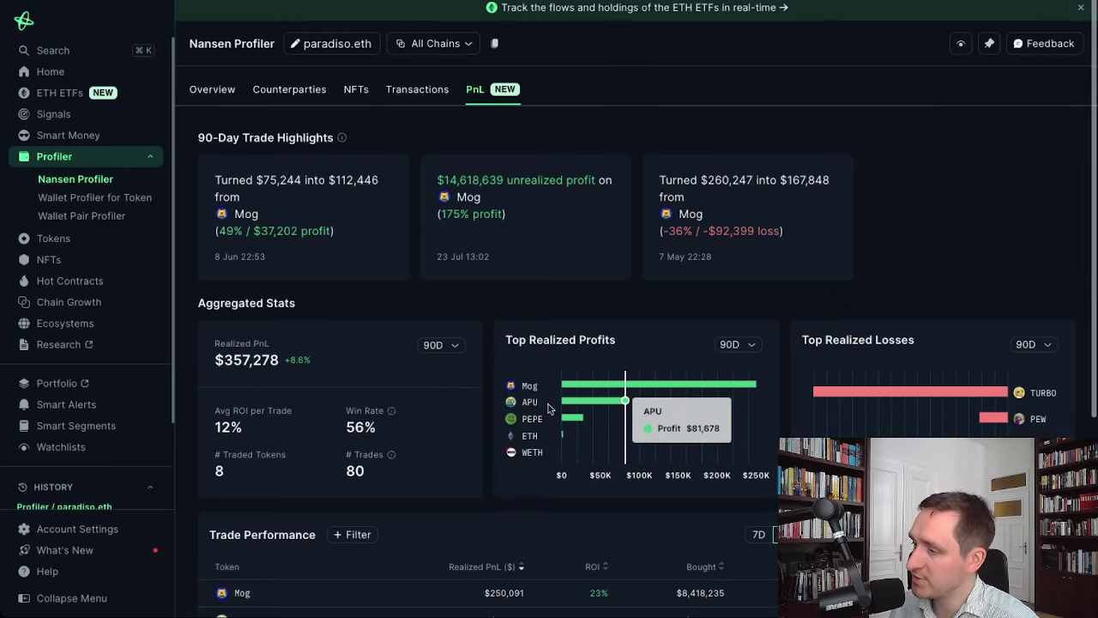
mouse_move(577, 417)
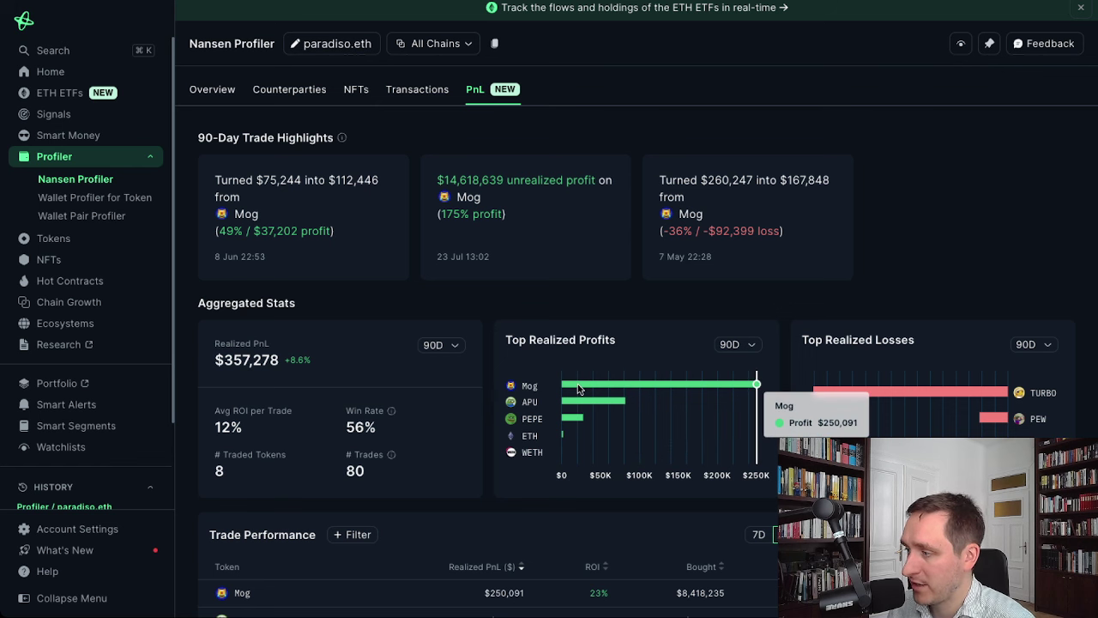
left_click(743, 353)
left_click(734, 445)
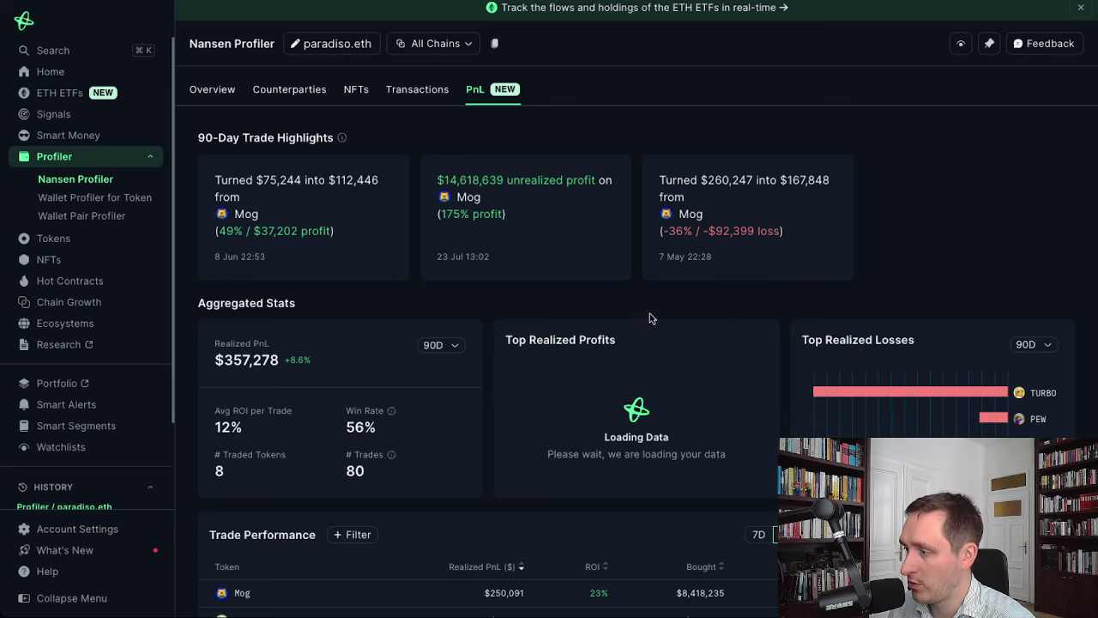
left_click(1035, 345)
left_click(1004, 449)
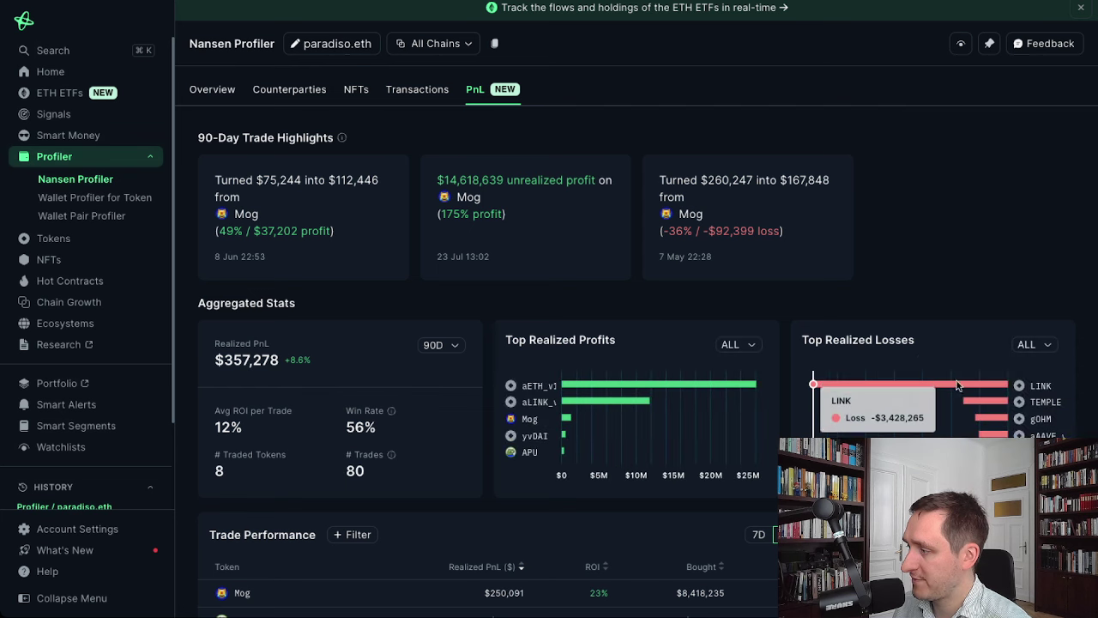
Switch the top realized losses chart to 90D and preview the Mog token from the unrealized profit highlight
left_click(1027, 345)
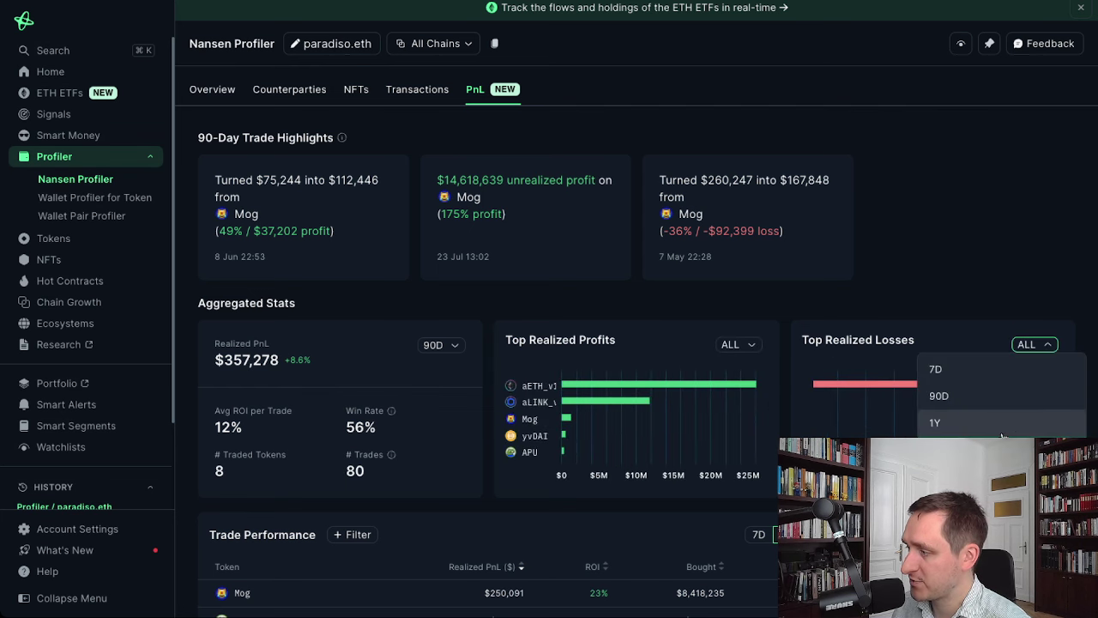
left_click(978, 417)
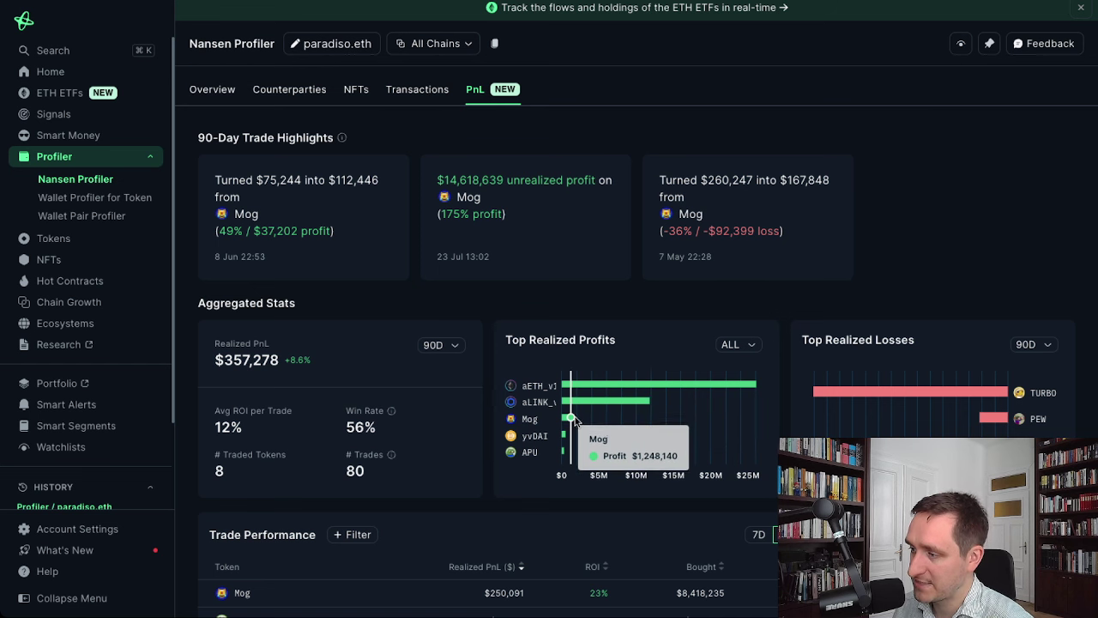
scroll(755, 378, "down", 1)
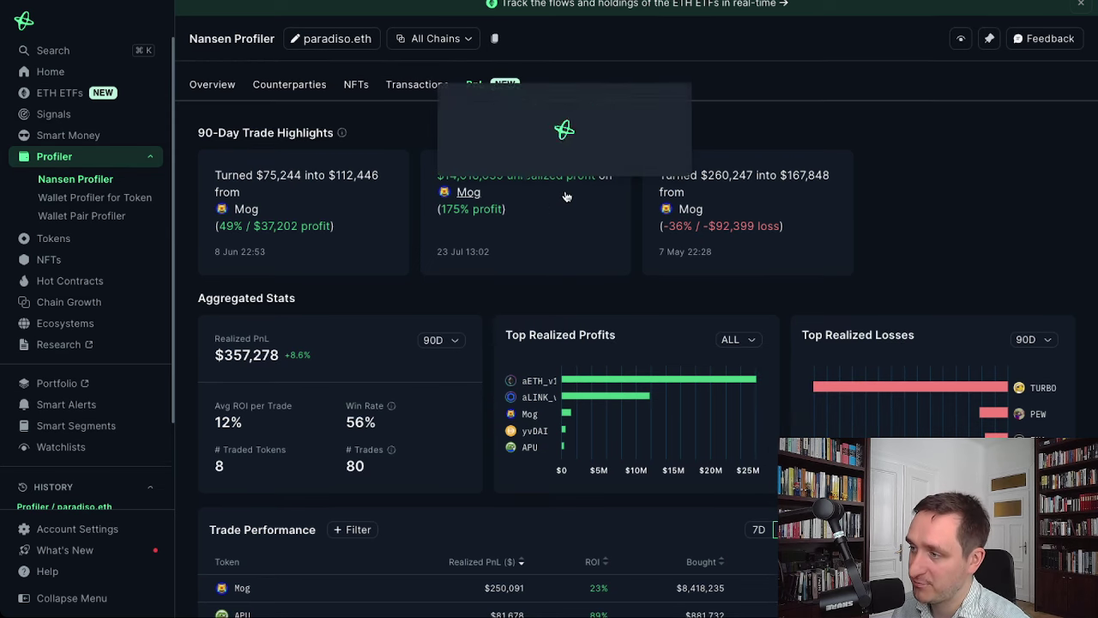
mouse_move(470, 192)
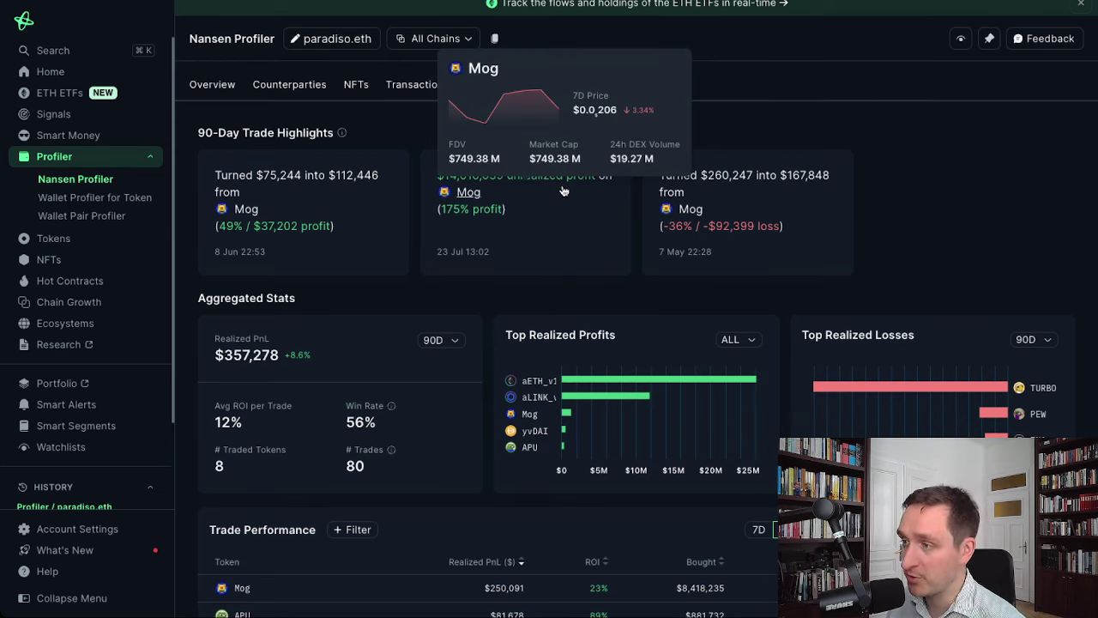
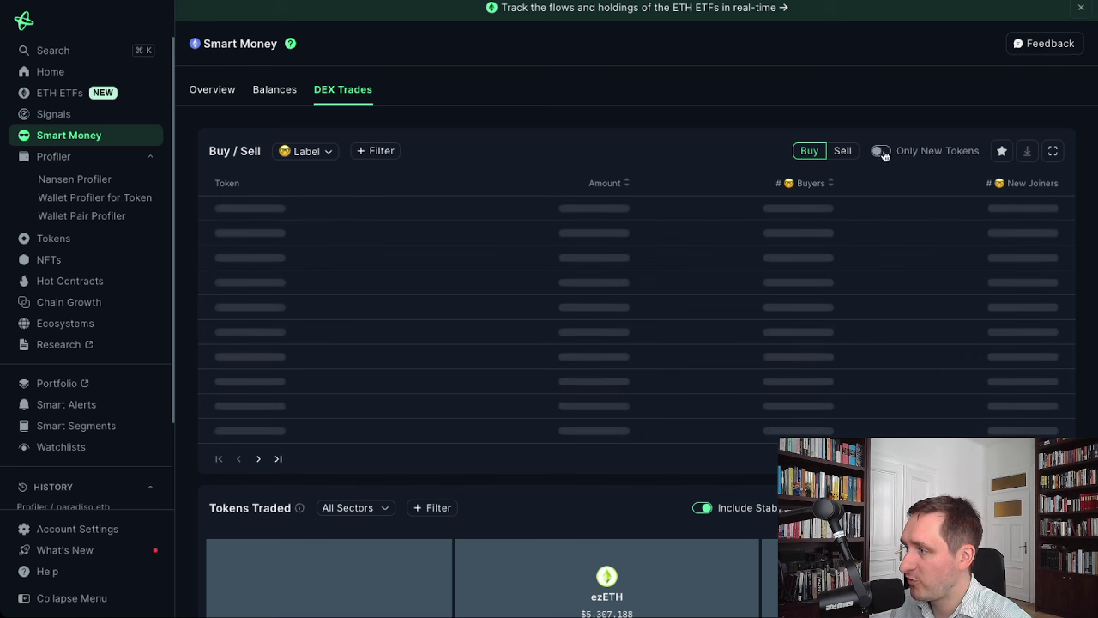
Restrict the Smart Money DEX buys table to only new tokens with a minimum amount of 10000
left_click(881, 151)
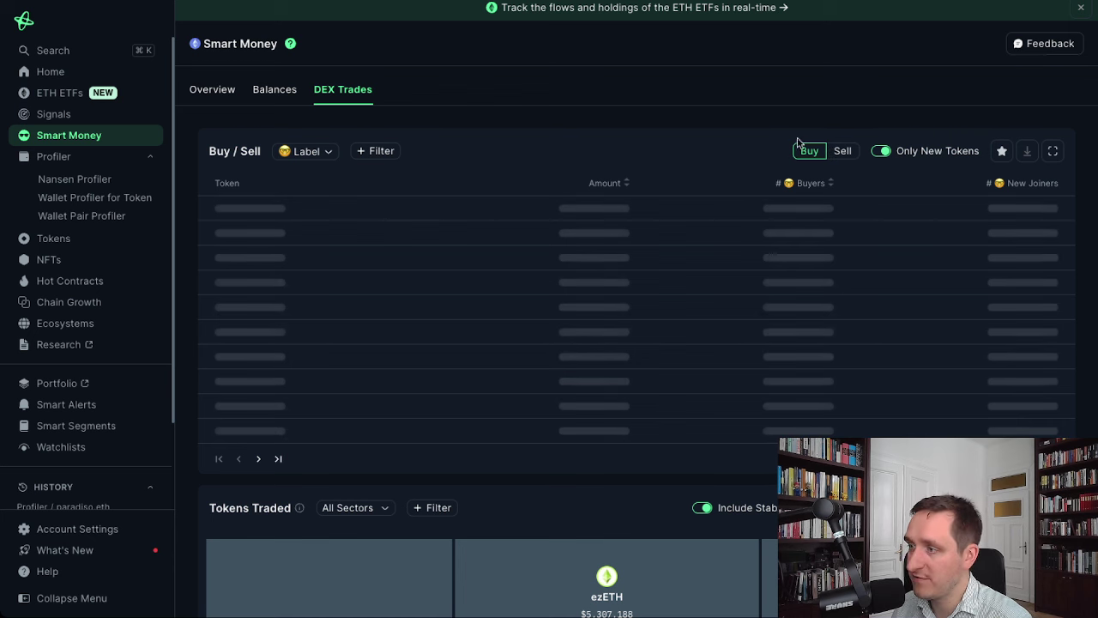
left_click(381, 151)
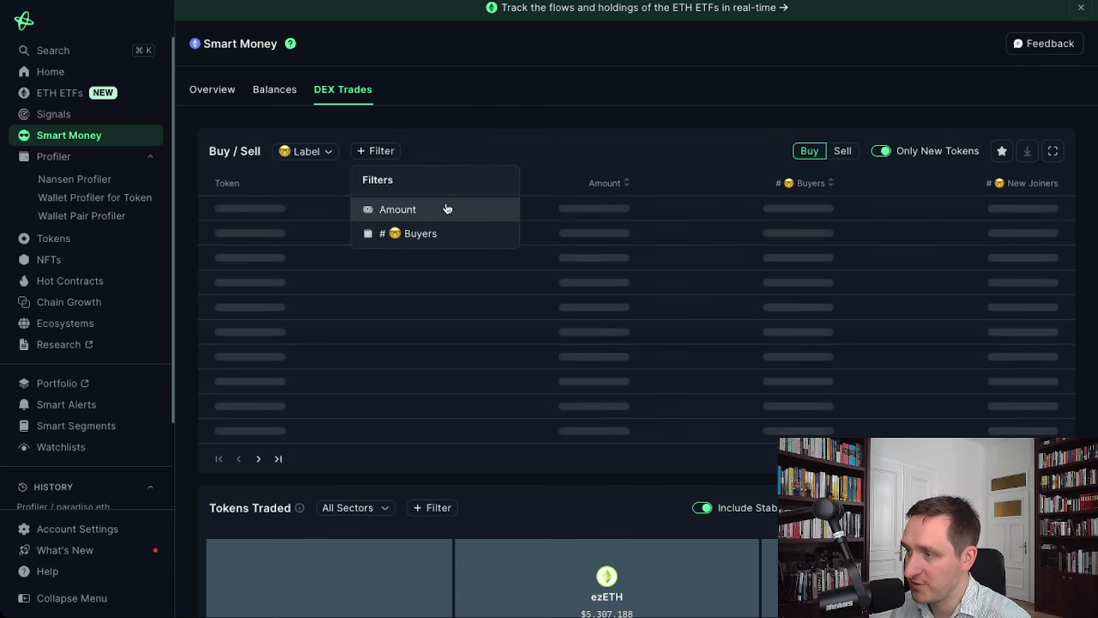
left_click(446, 209)
left_click(432, 216)
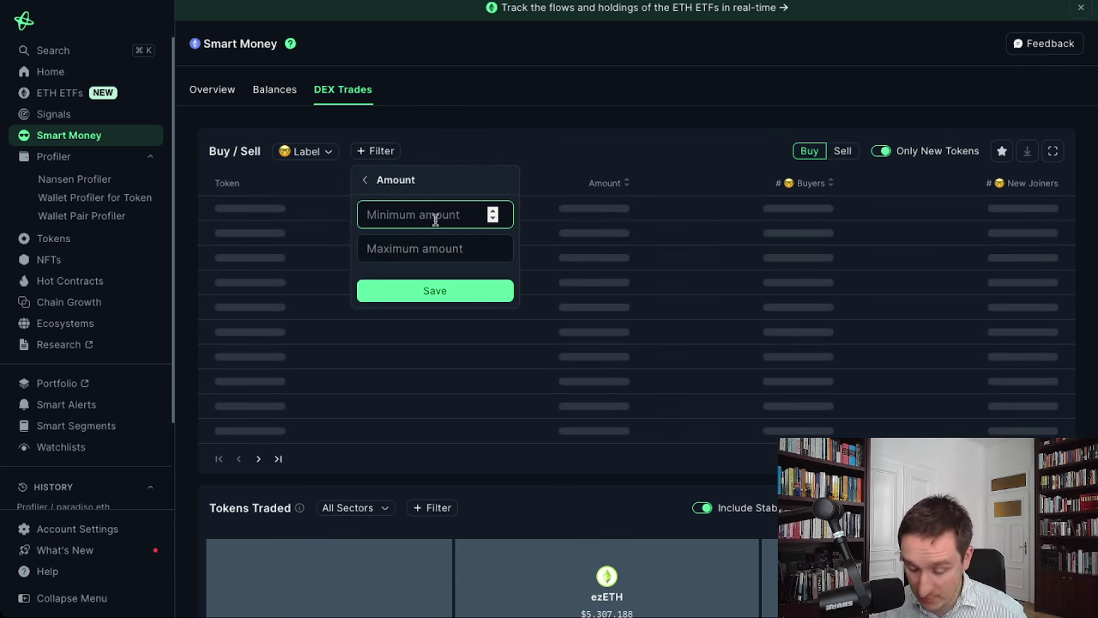
type("10000")
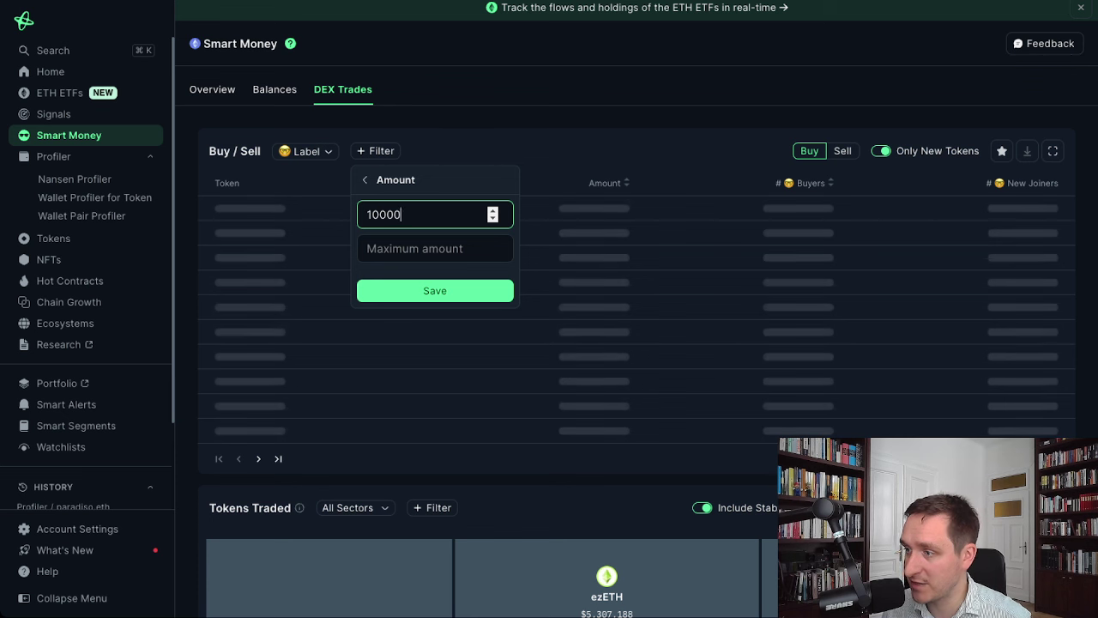
left_click(503, 290)
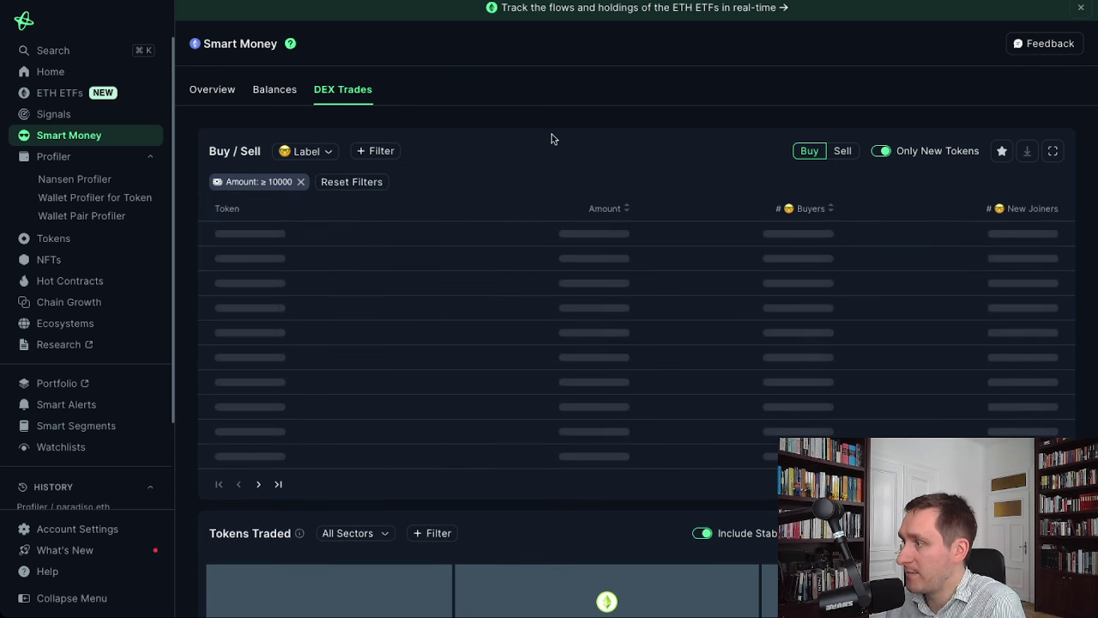
Filter the Buy / Sell table by the Smart Dex Trader label from the DEX Traders group
left_click(328, 149)
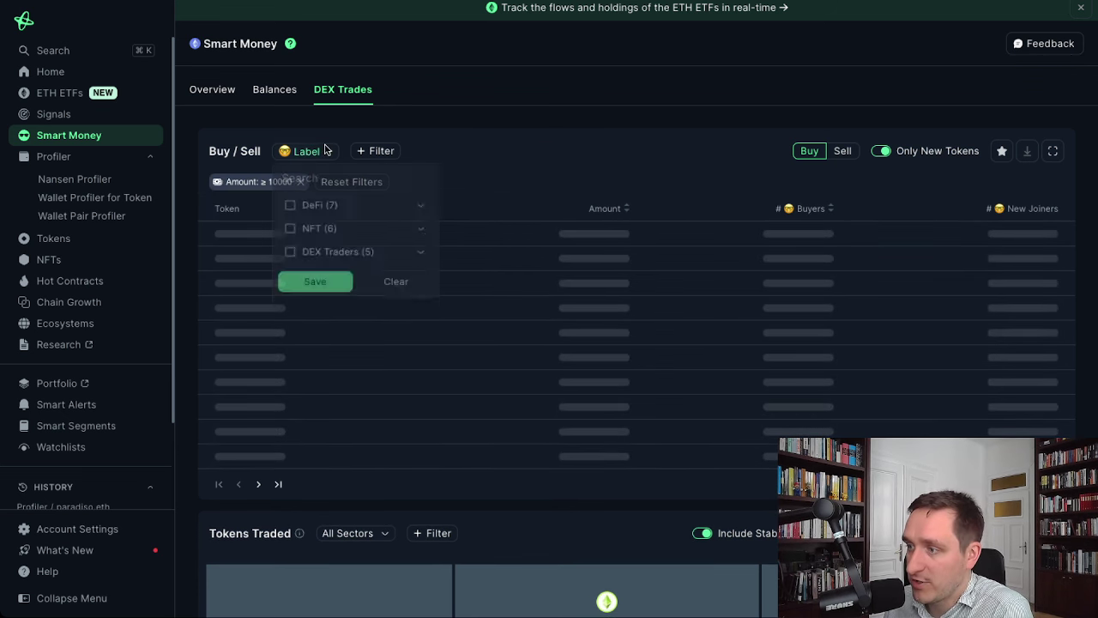
left_click(428, 259)
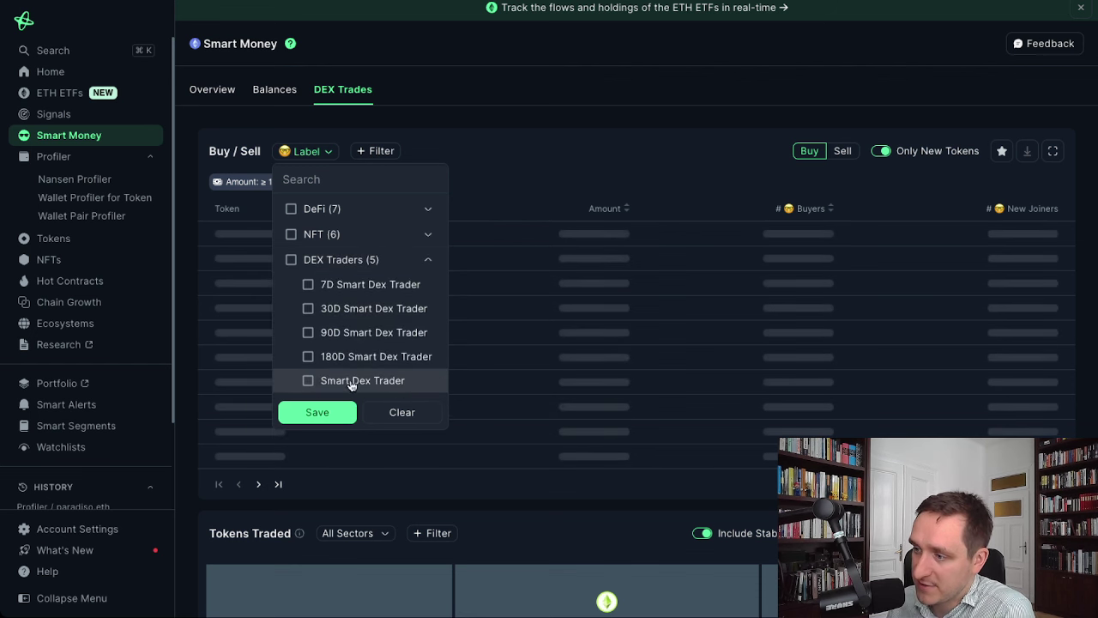
left_click(310, 380)
left_click(317, 412)
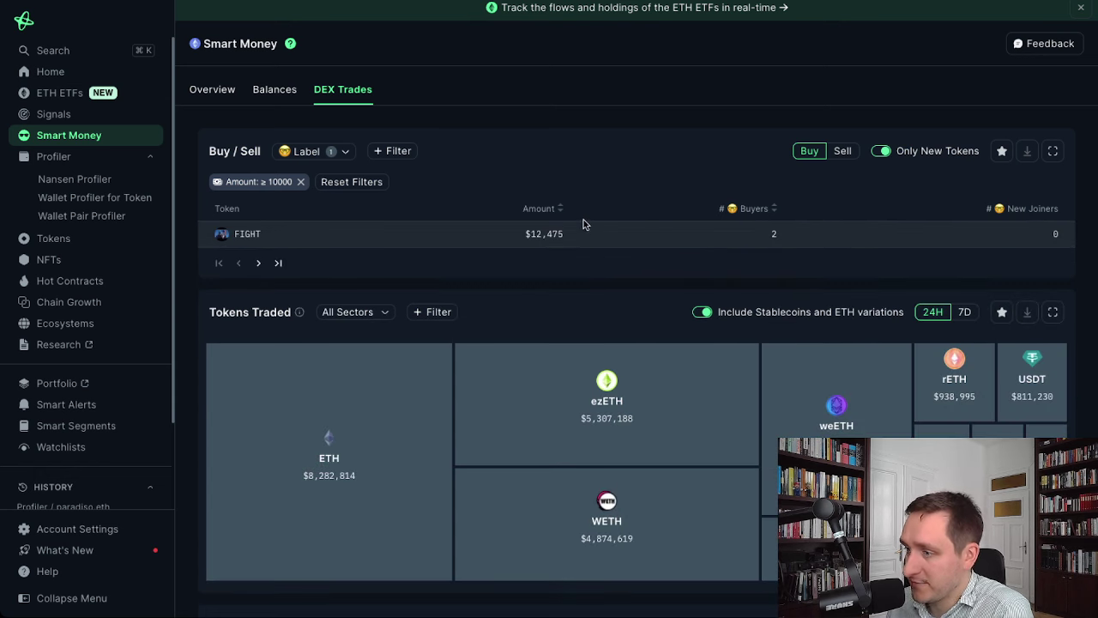
Set the Tokens Traded chart to the 7D period
scroll(558, 289, "down", 2)
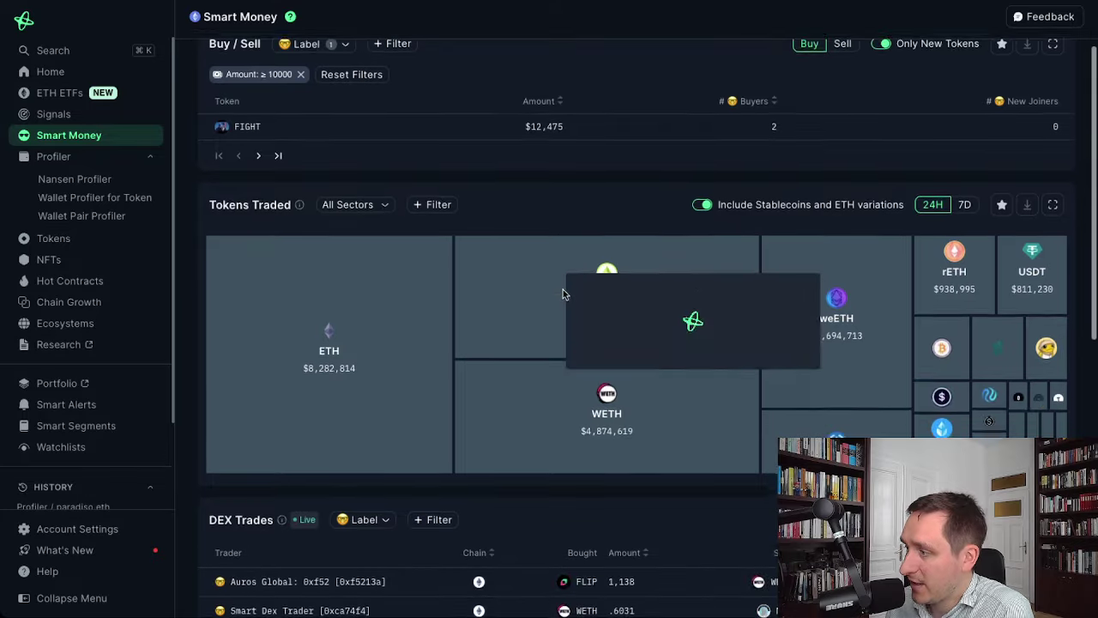
scroll(720, 453, "down", 1)
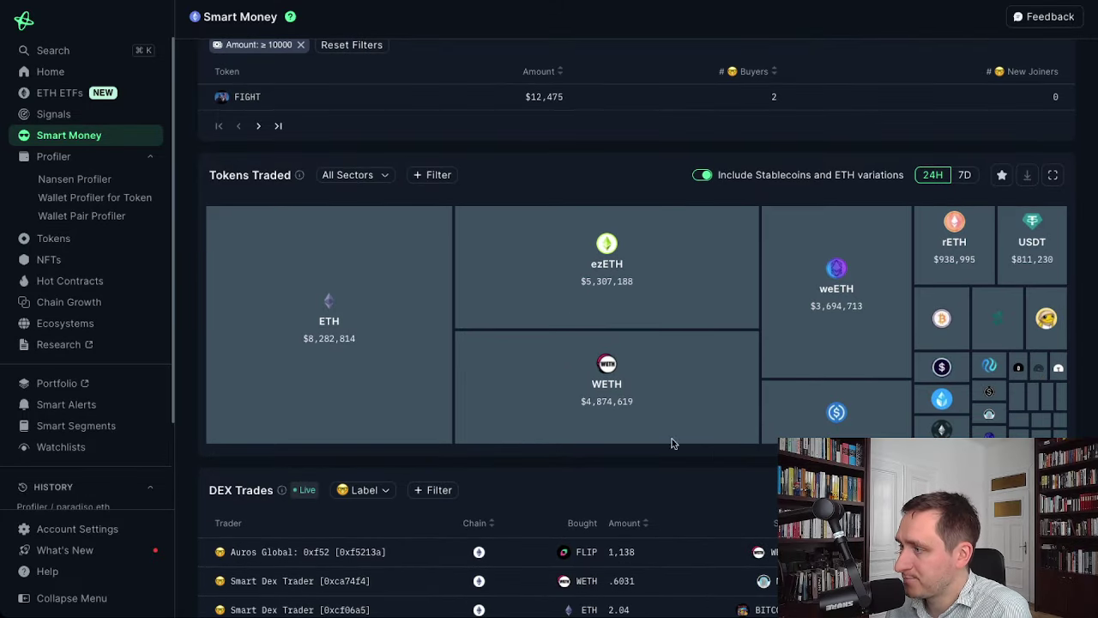
scroll(674, 443, "down", 1)
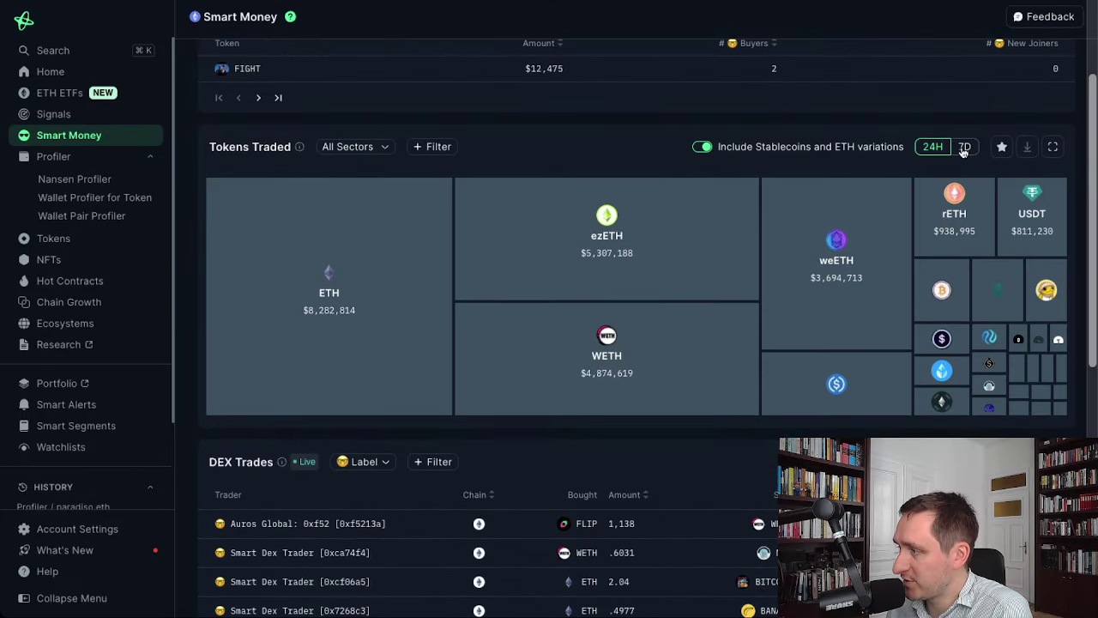
left_click(964, 147)
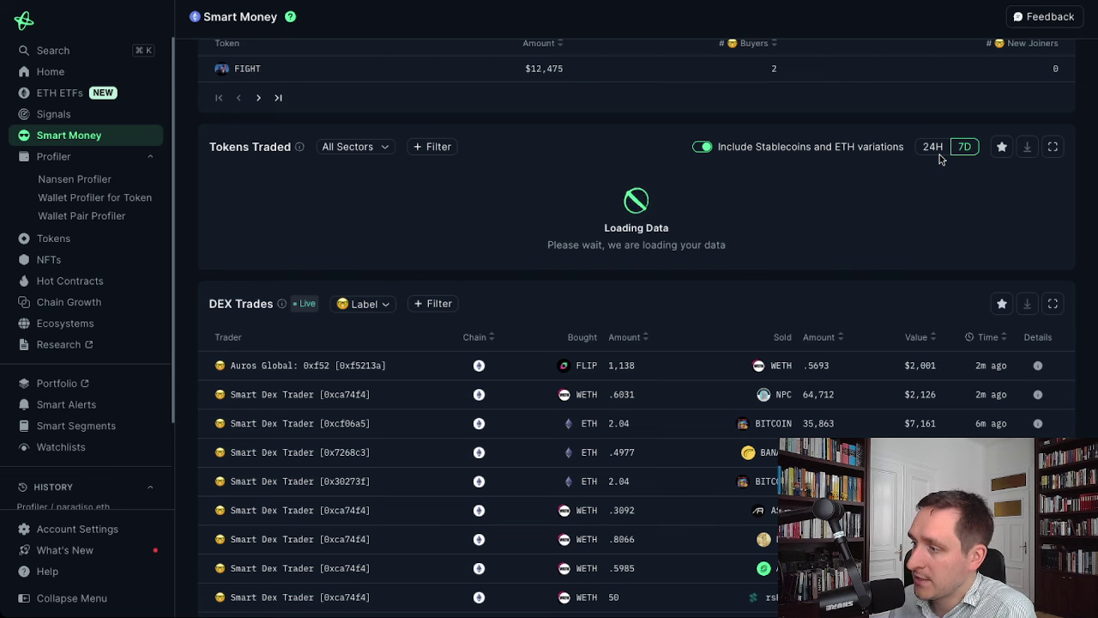
Review the live DEX trades of Smart Money wallets and the seven-day Tokens Traded chart
scroll(716, 275, "down", 1)
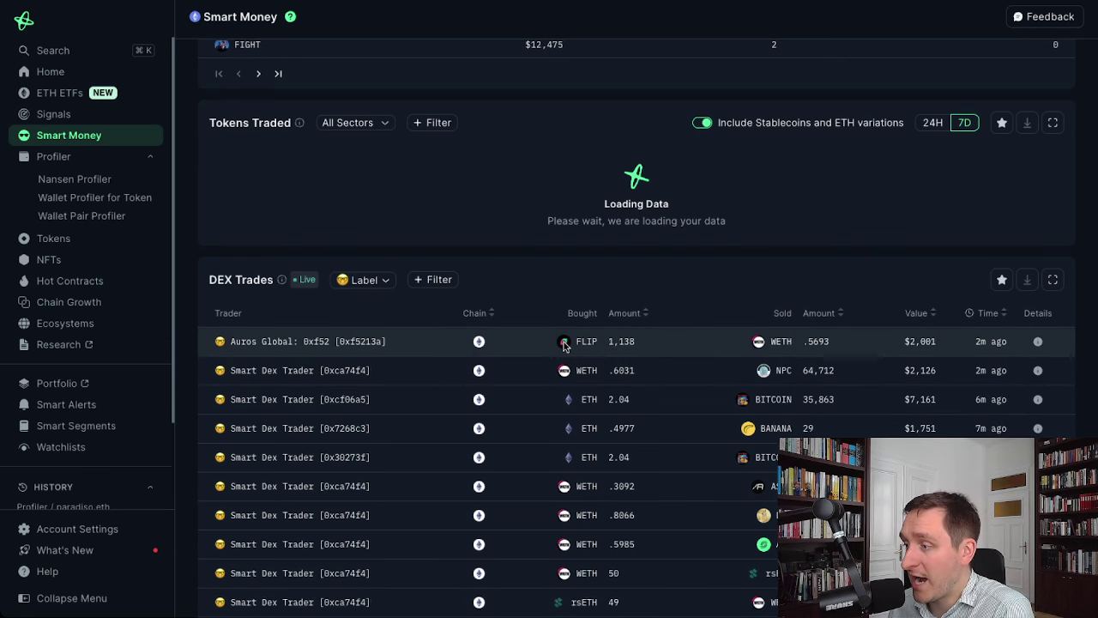
scroll(618, 398, "down", 2)
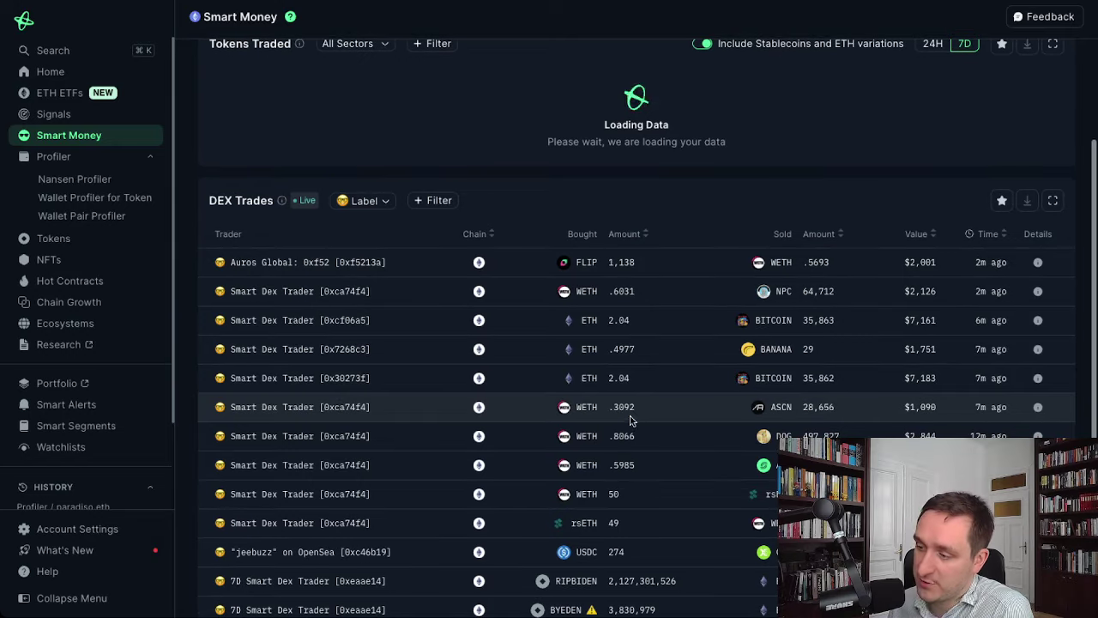
scroll(635, 425, "down", 4)
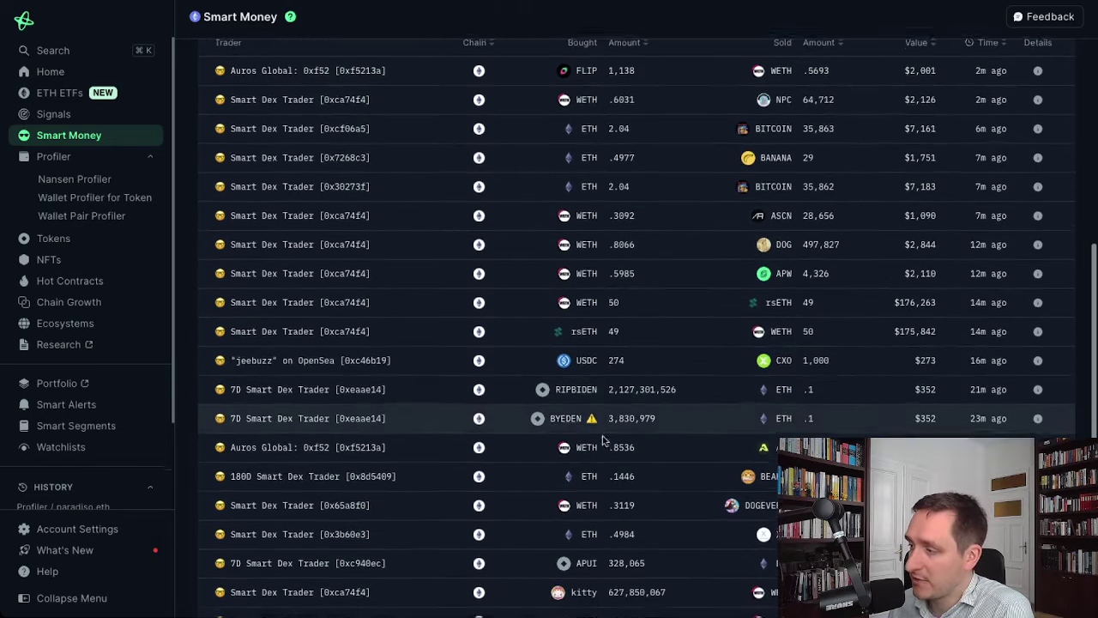
scroll(667, 439, "down", 2)
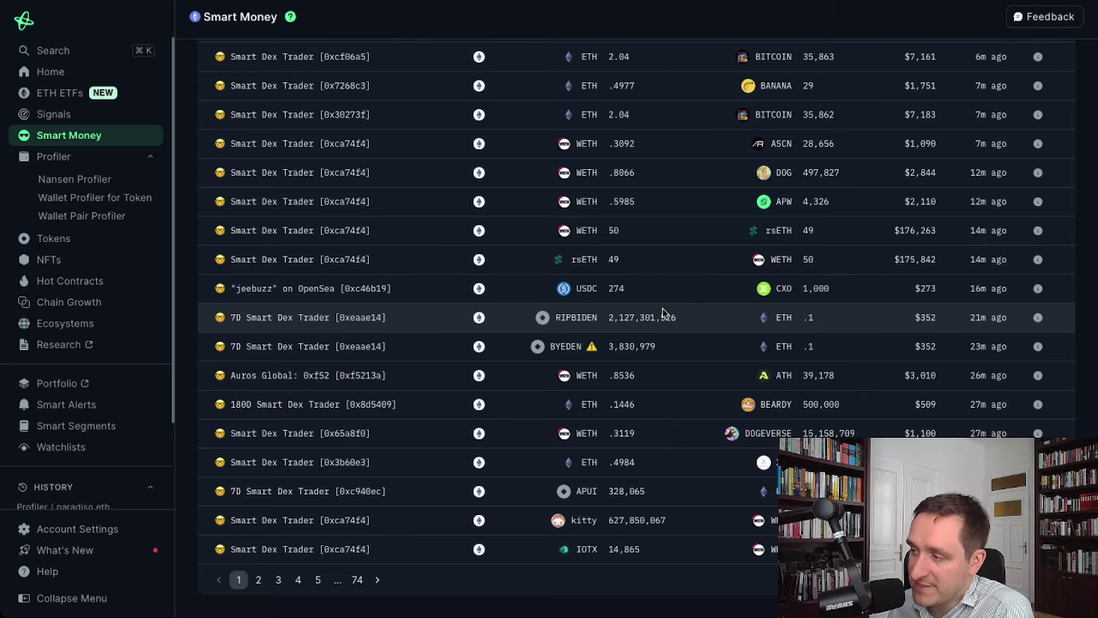
scroll(663, 313, "up", 10)
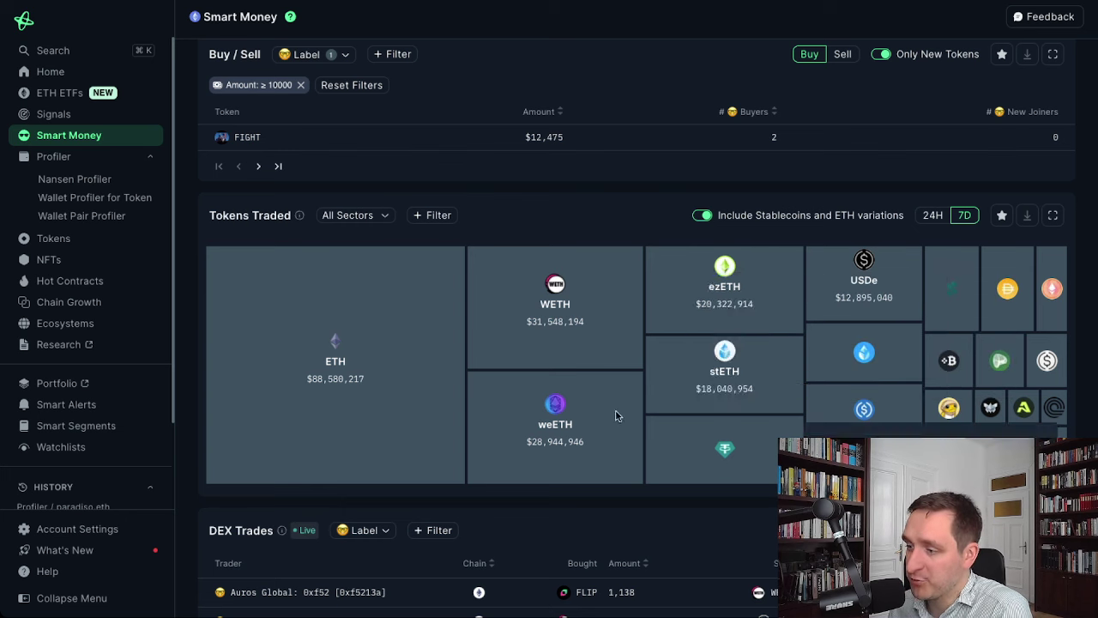
scroll(443, 466, "down", 5)
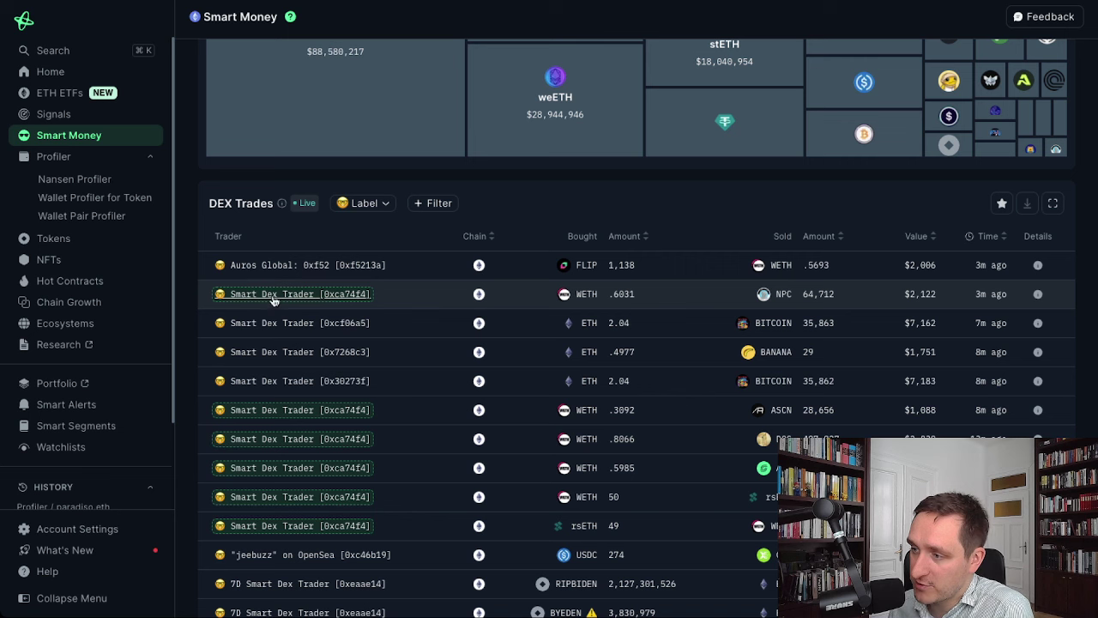
Preview the second trader in the DEX Trades list, open its profile and review its labels and historical token portfolio
mouse_move(273, 298)
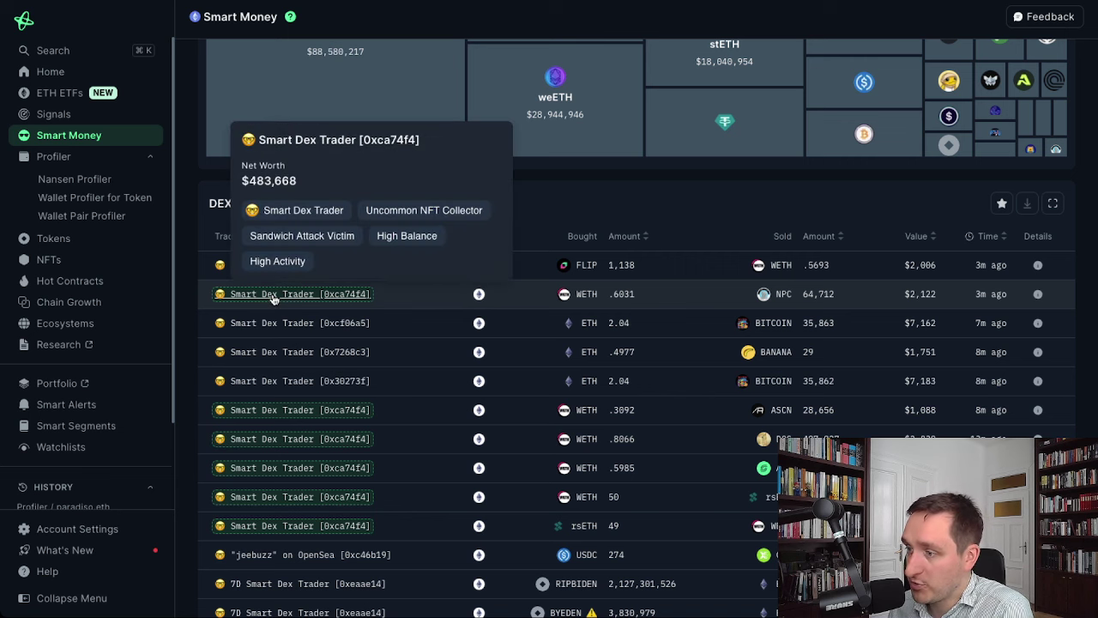
left_click(272, 296)
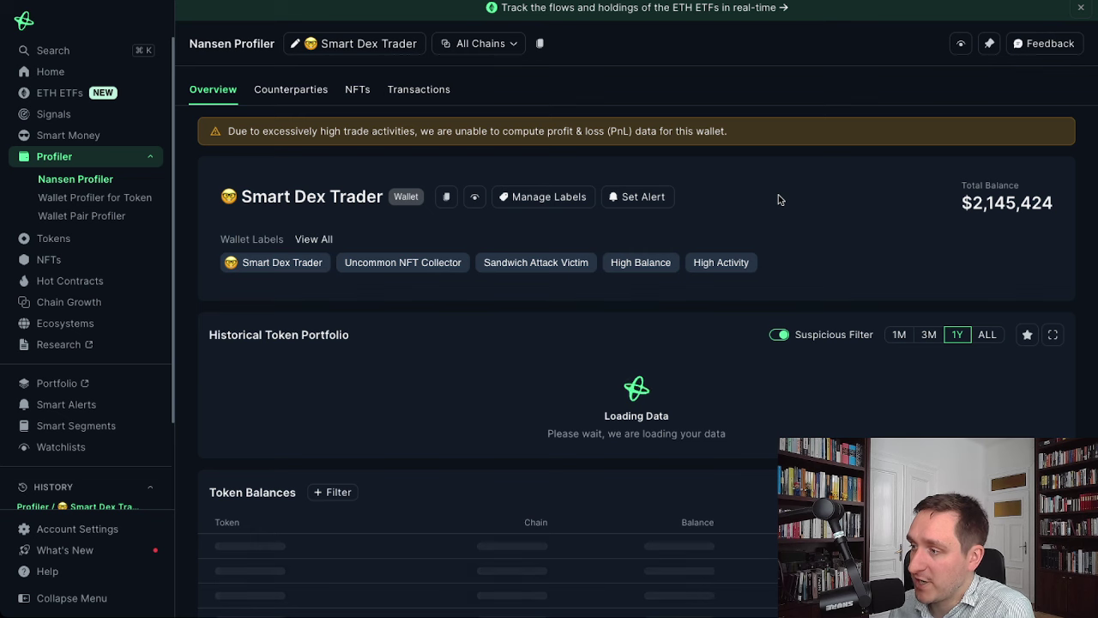
scroll(763, 215, "down", 1)
scroll(762, 215, "up", 2)
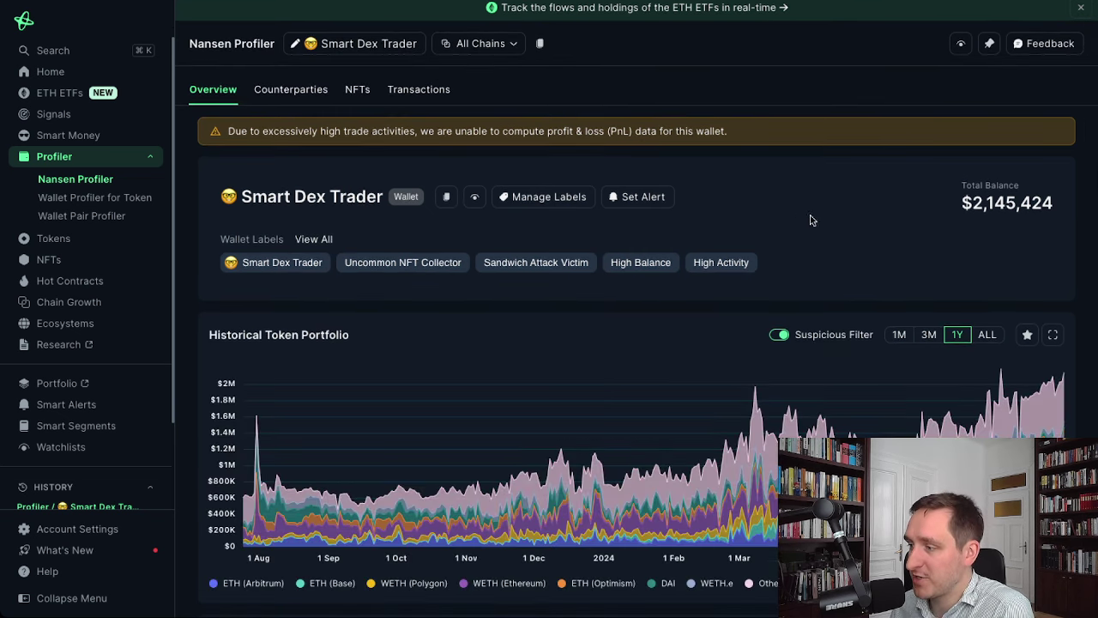
scroll(810, 221, "down", 1)
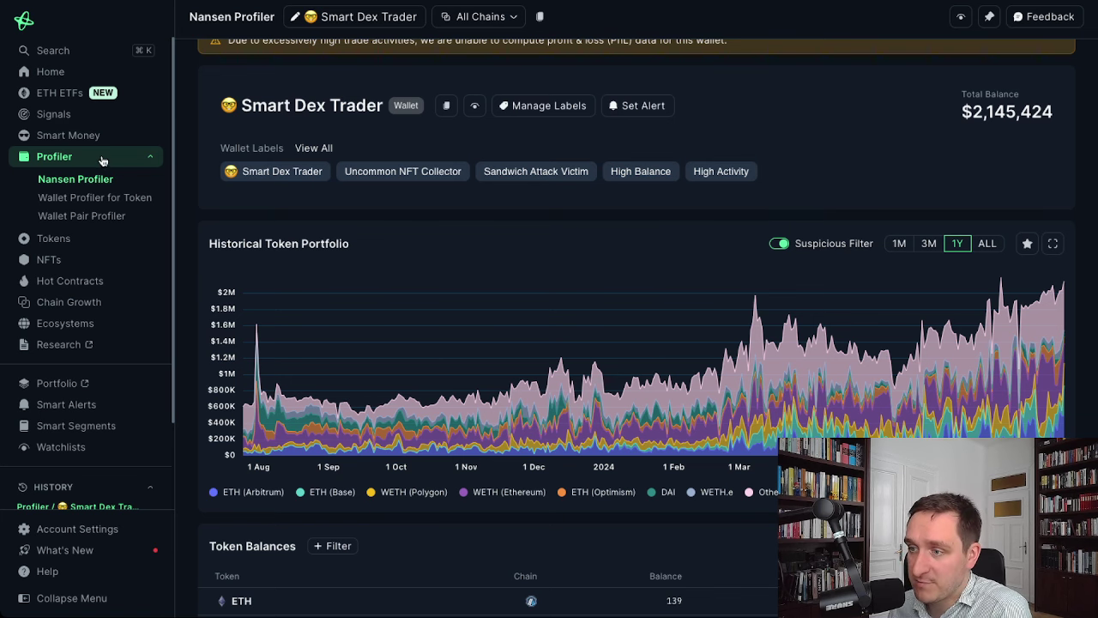
Open the Signals feed and add Base and Ethereum to the Blast chain filter
left_click(53, 112)
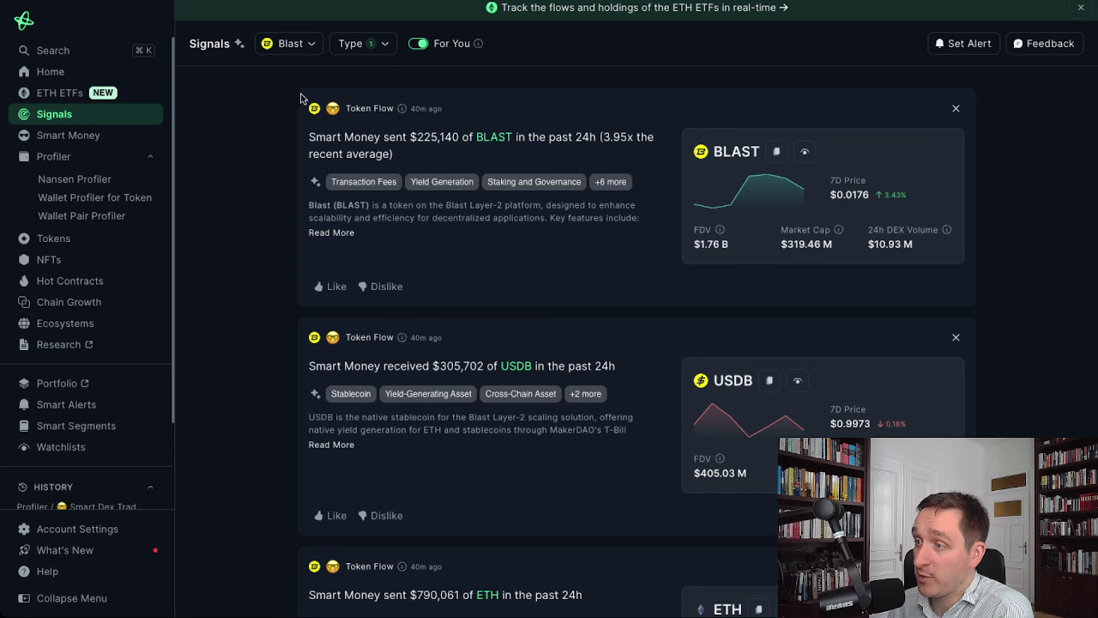
left_click(307, 45)
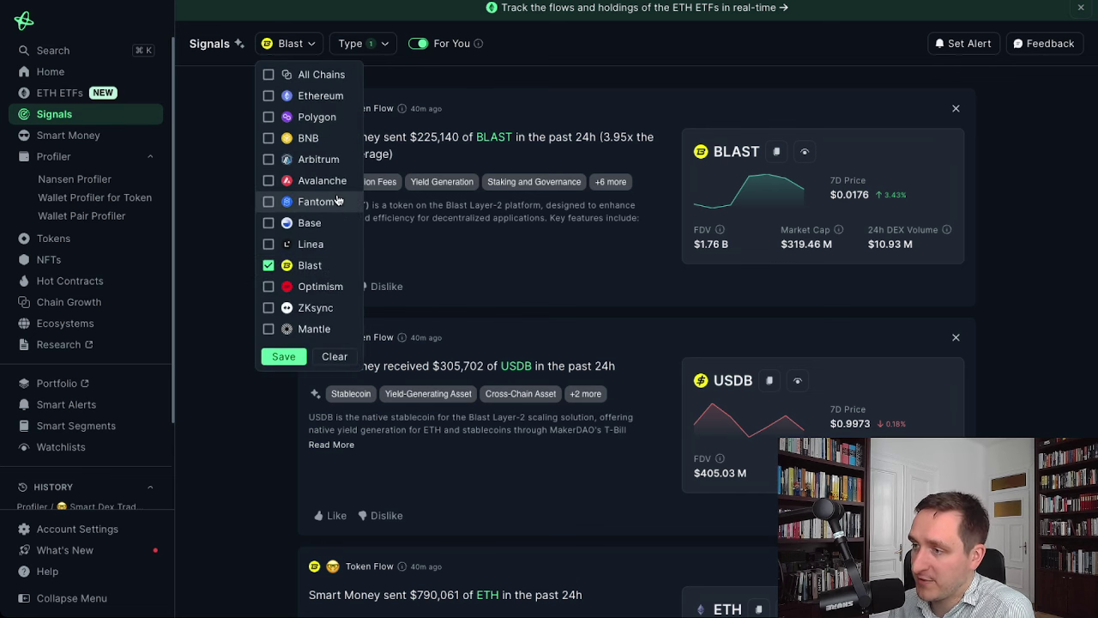
left_click(270, 224)
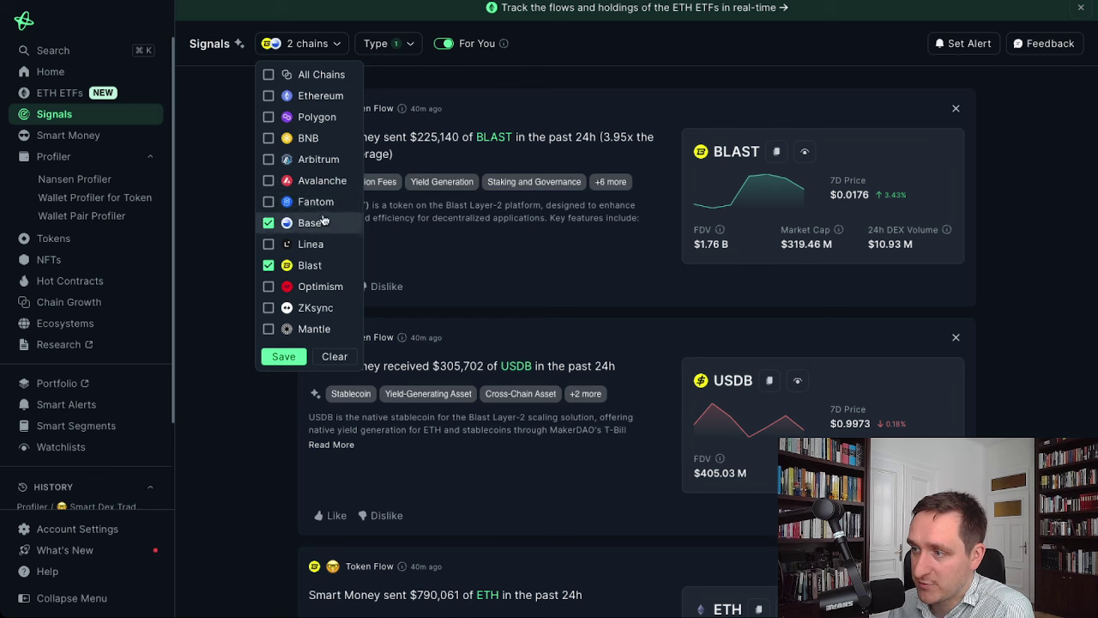
left_click(267, 96)
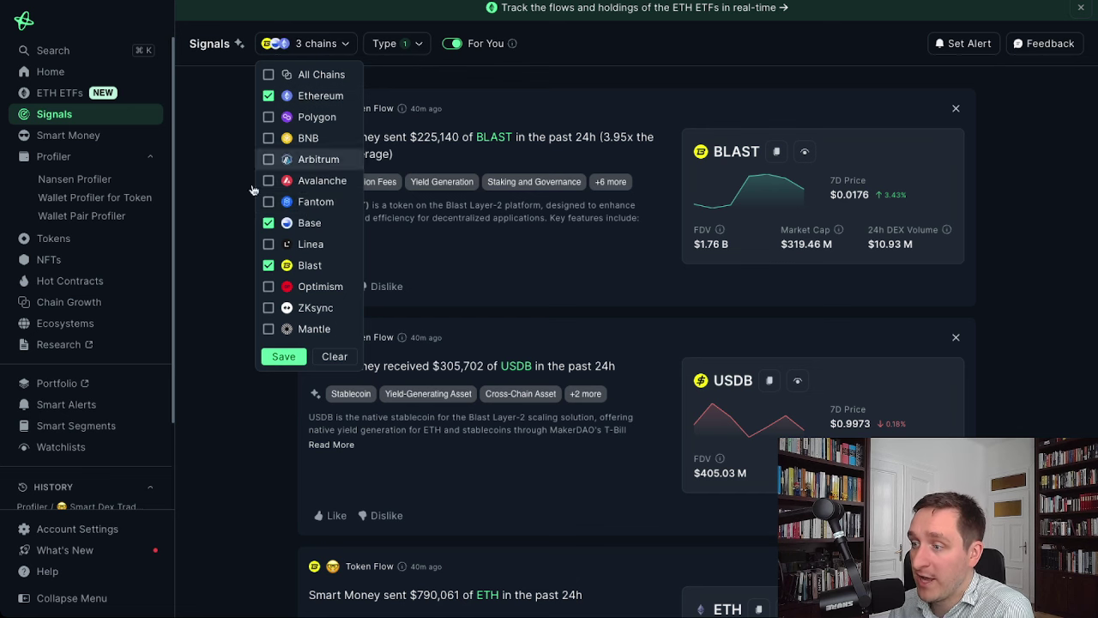
left_click(288, 357)
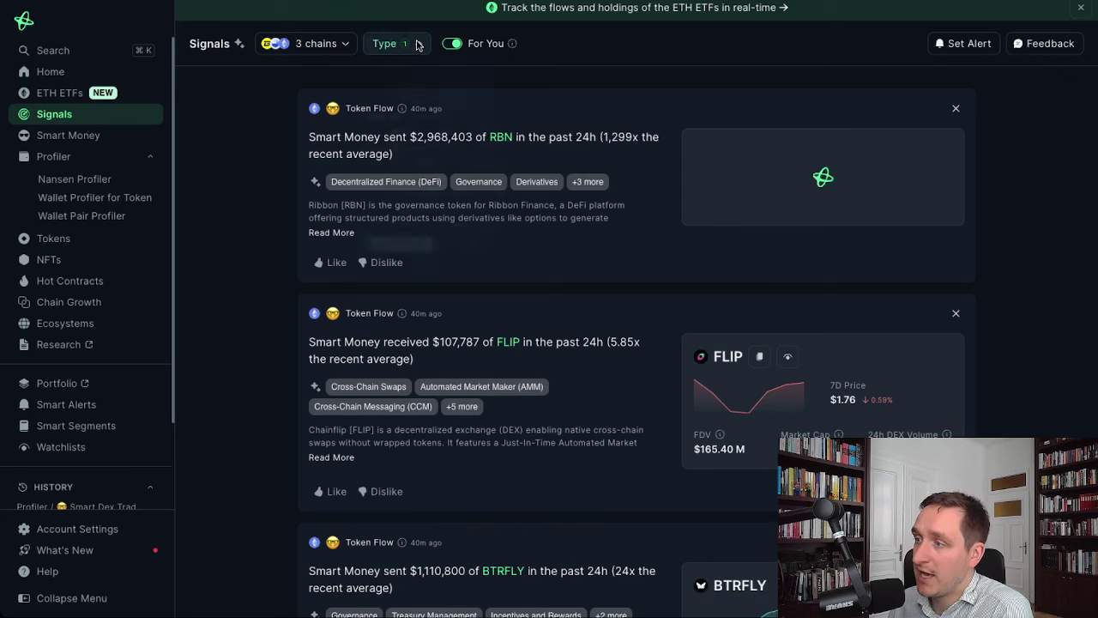
Add the DEX Token Flow type to the Signals filter alongside Smart Money Token Flow
left_click(416, 42)
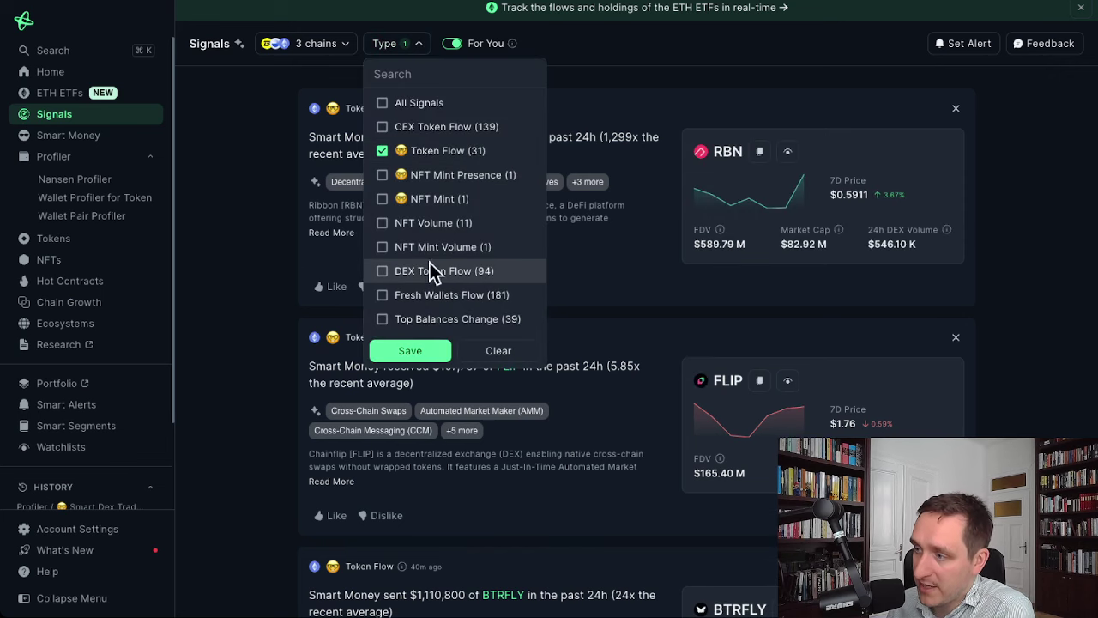
left_click(383, 271)
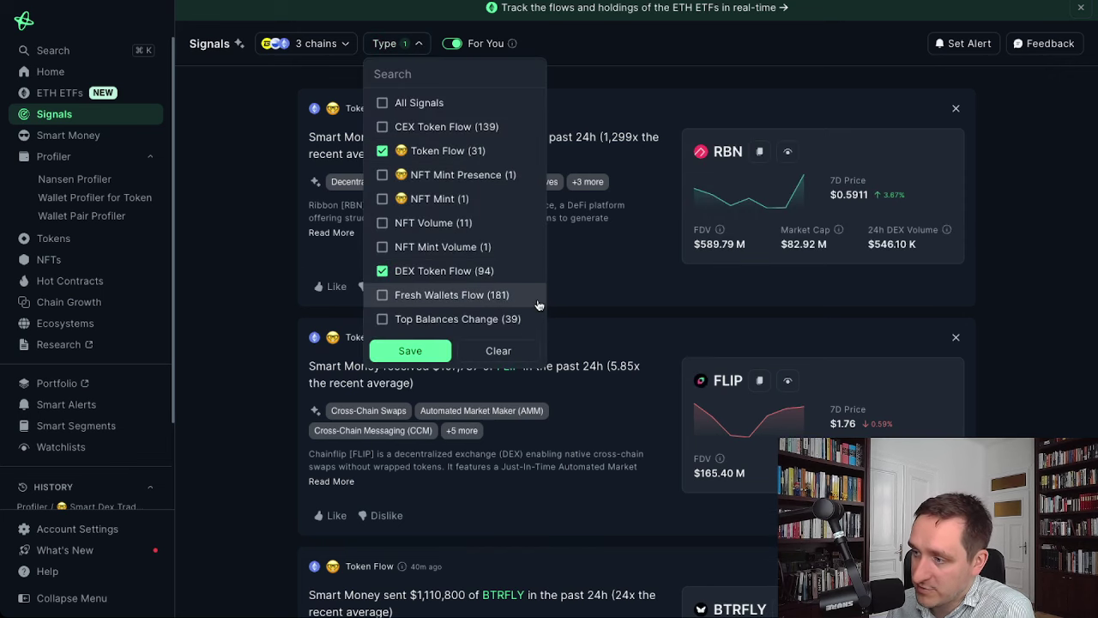
left_click(410, 351)
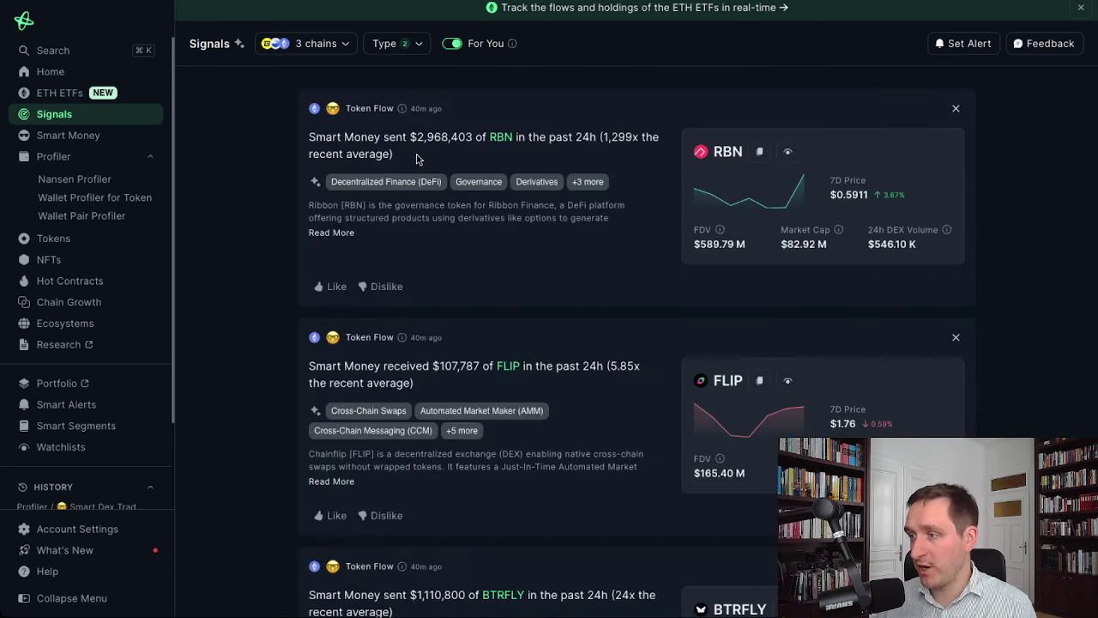
left_click(422, 45)
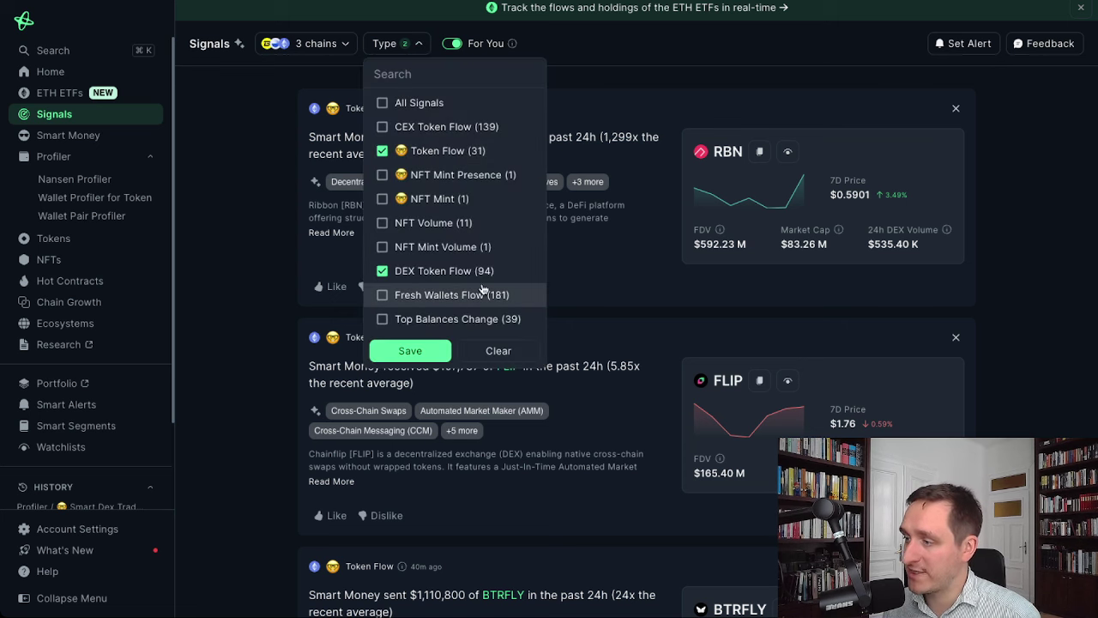
left_click(322, 44)
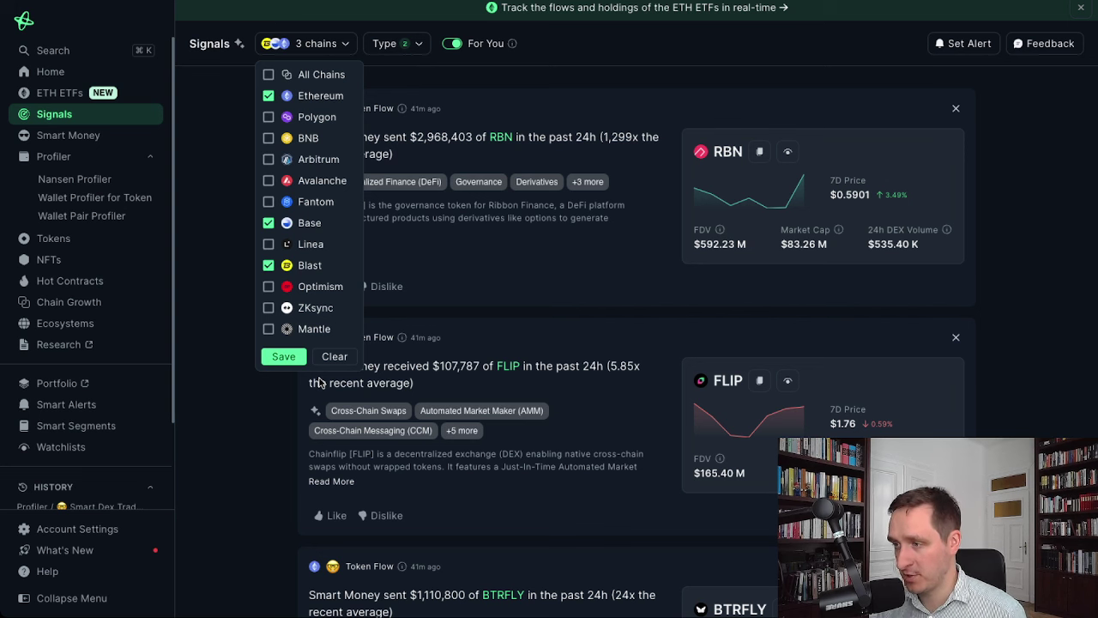
left_click(281, 358)
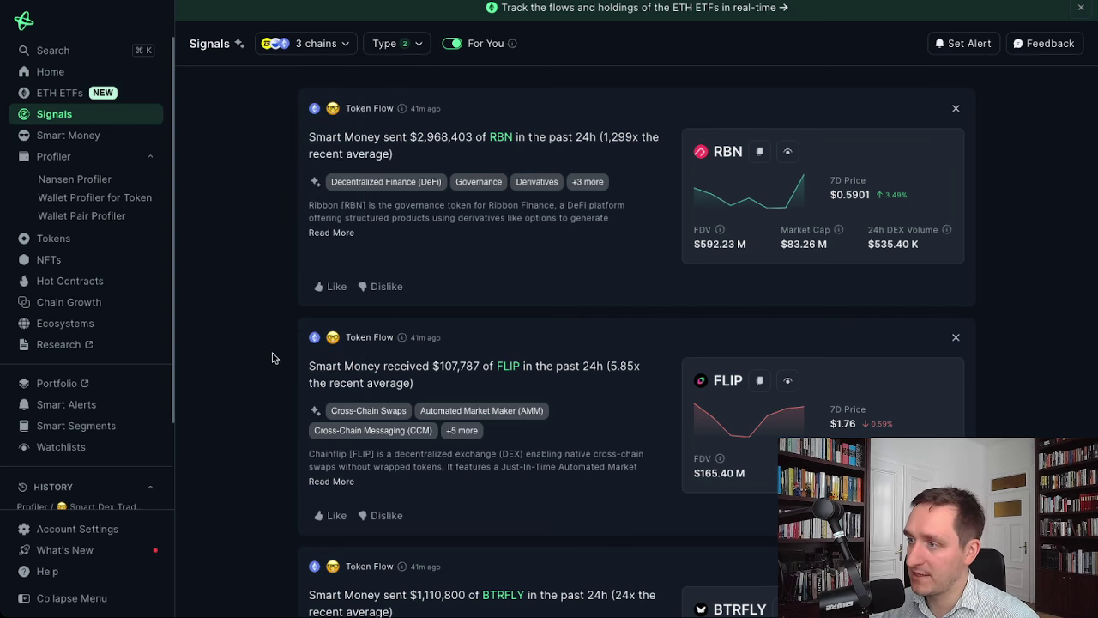
Review the filtered Signals feed for Smart Money token flows and DEX token flows, comparing amounts with recent averages and 7D prices
mouse_move(330, 187)
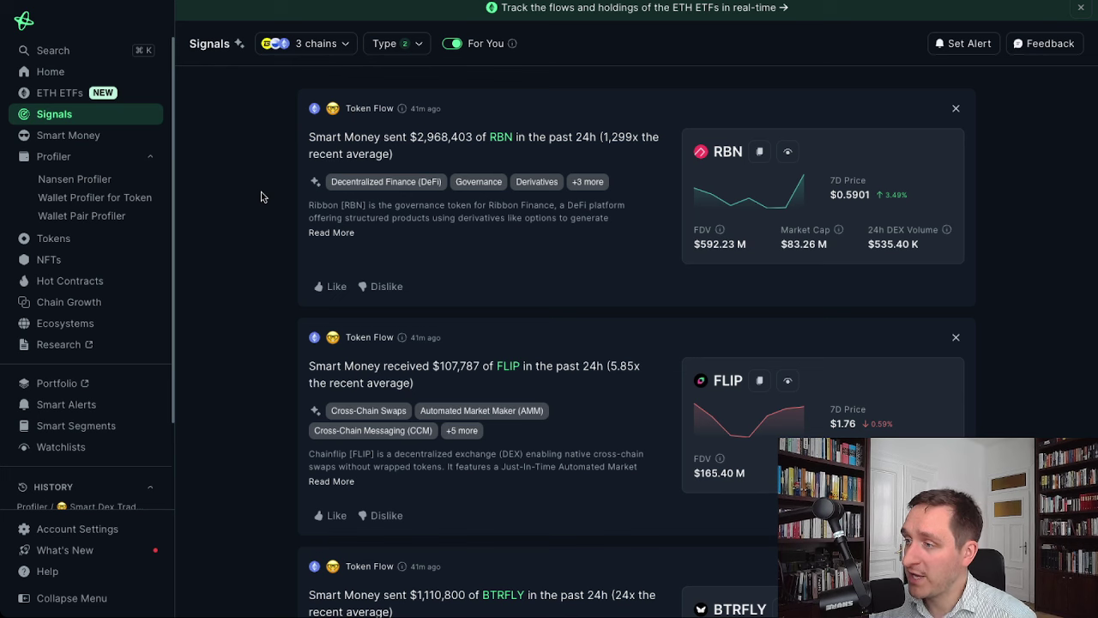
scroll(256, 208, "down", 1)
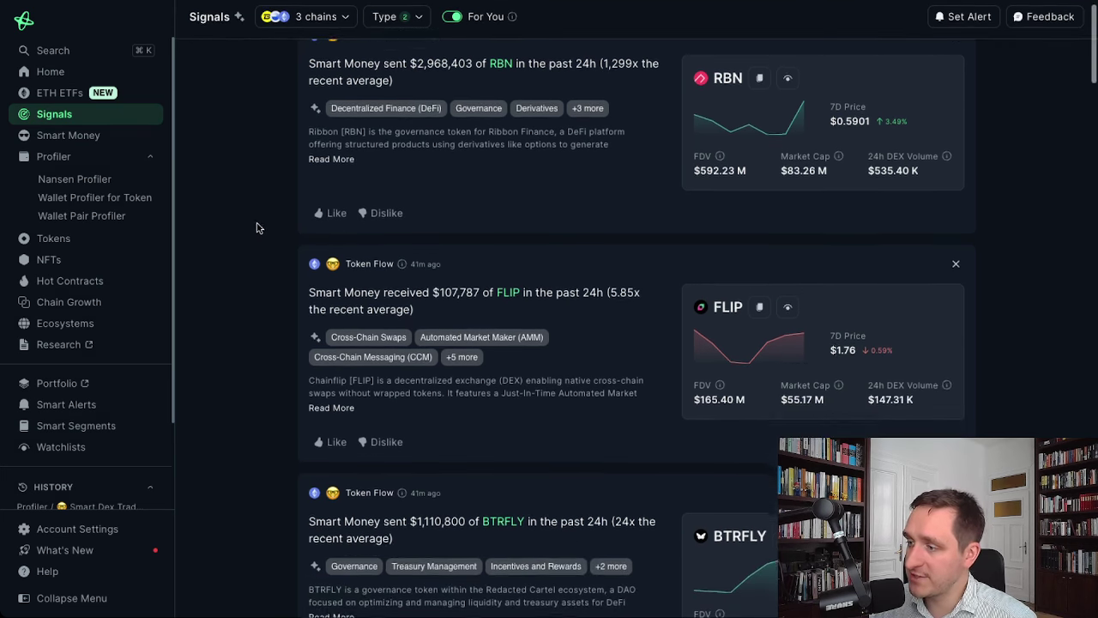
scroll(262, 231, "up", 1)
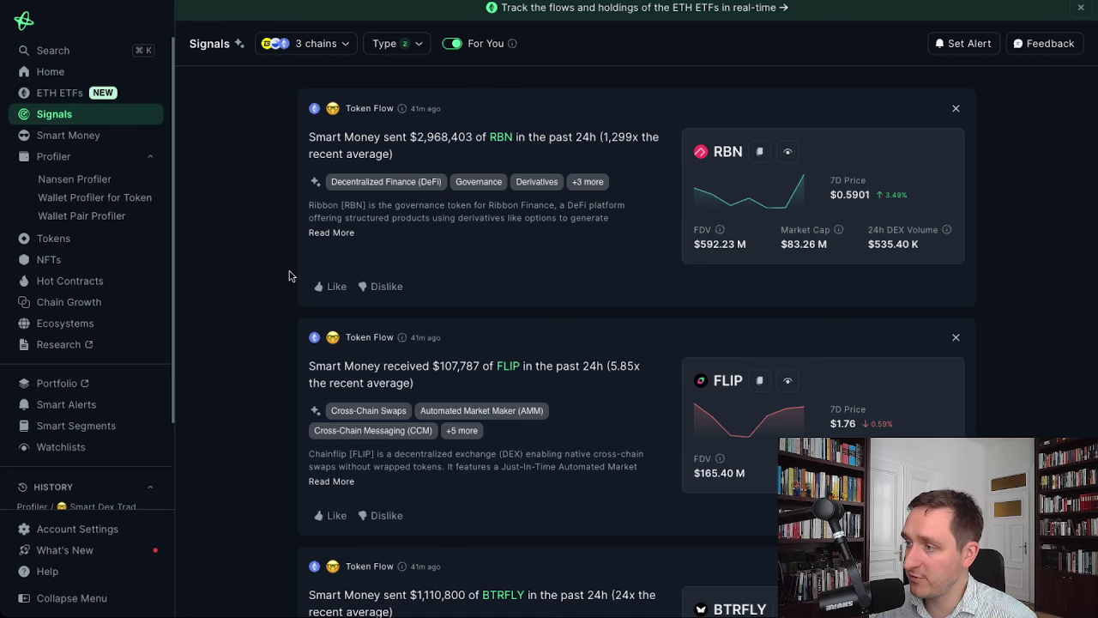
scroll(296, 300, "down", 4)
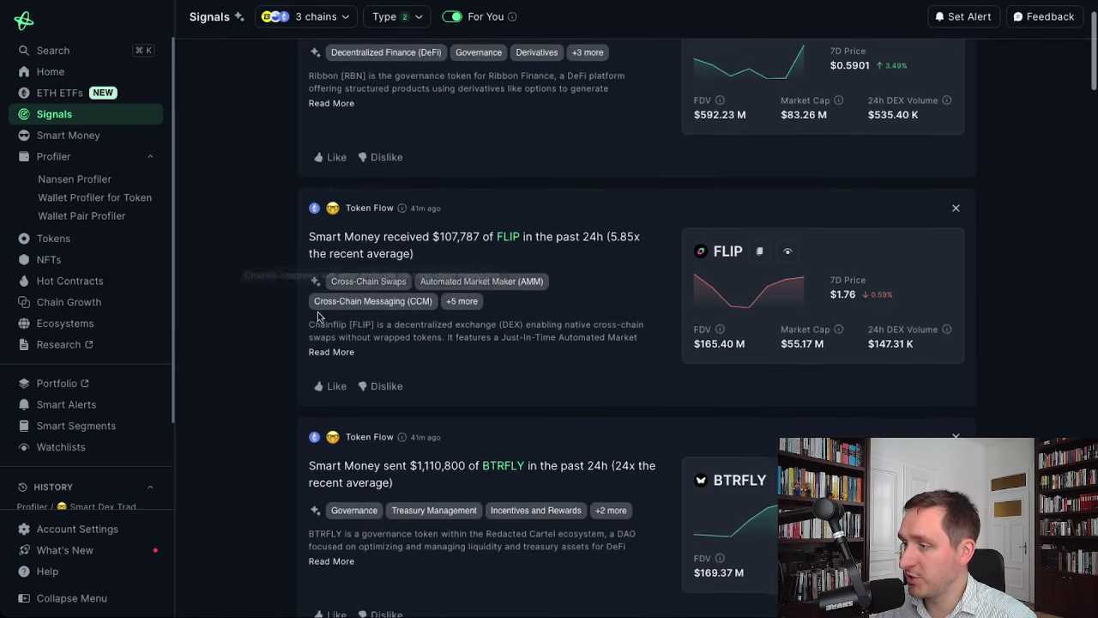
scroll(318, 313, "down", 4)
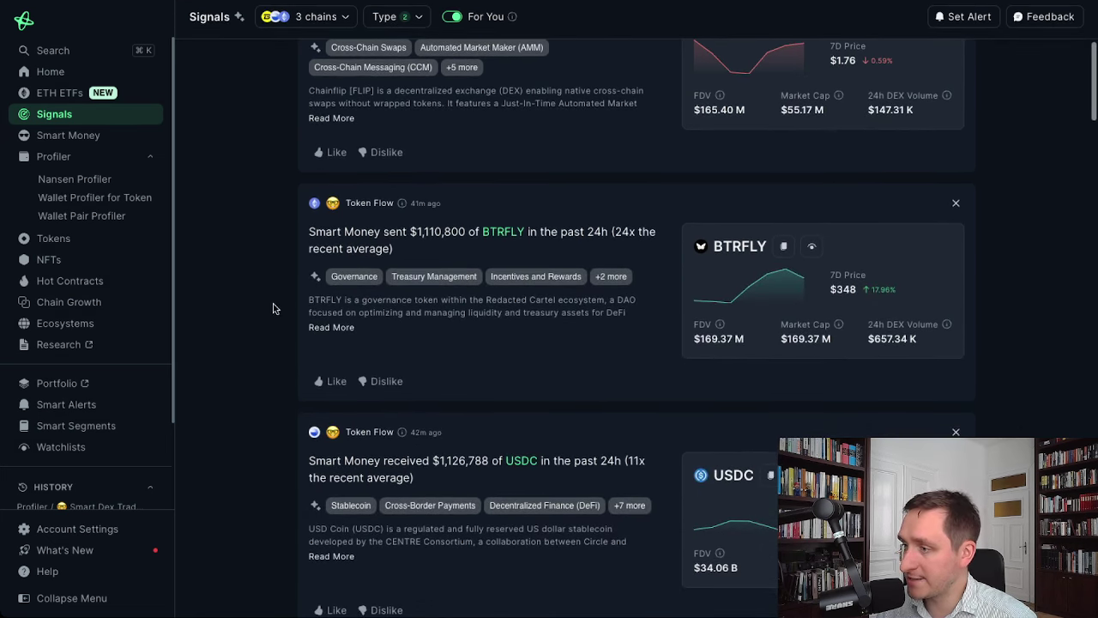
scroll(673, 307, "down", 5)
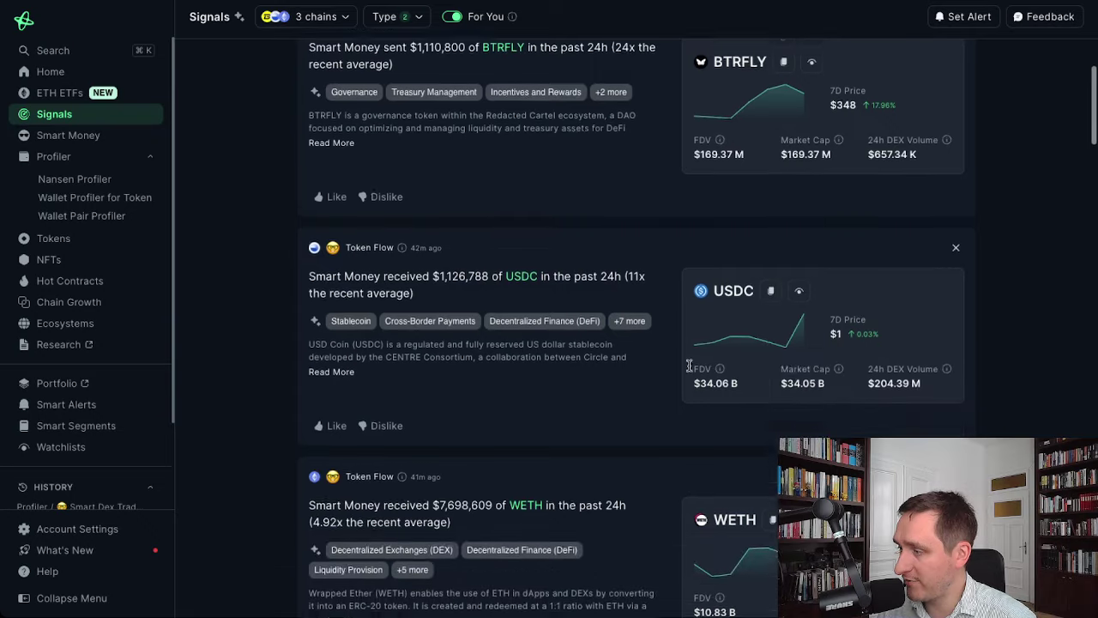
scroll(768, 360, "down", 5)
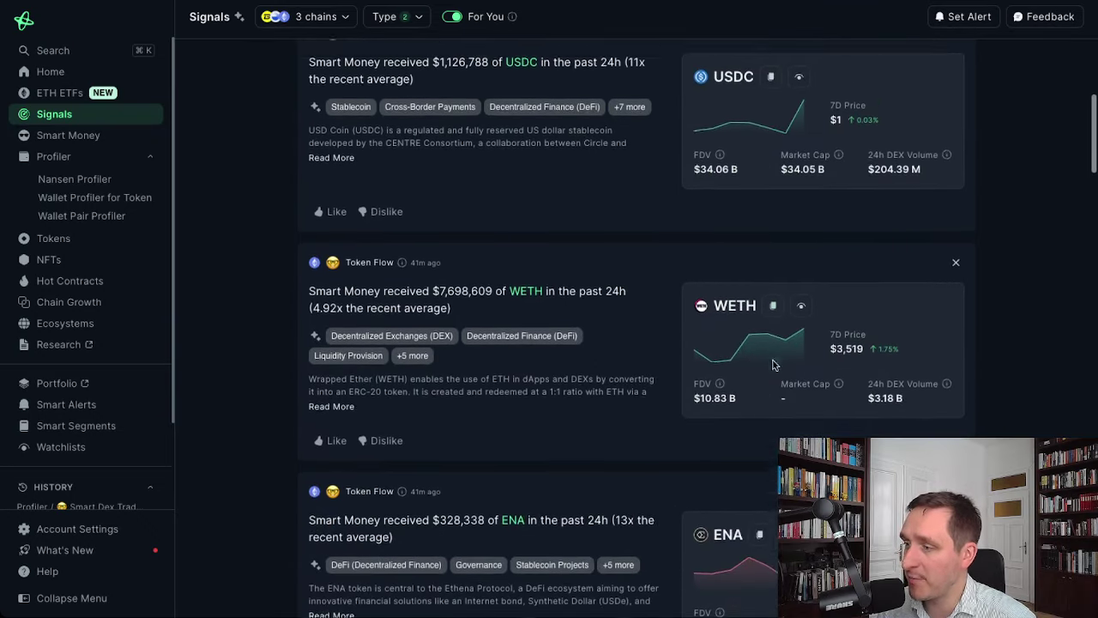
scroll(764, 403, "down", 7)
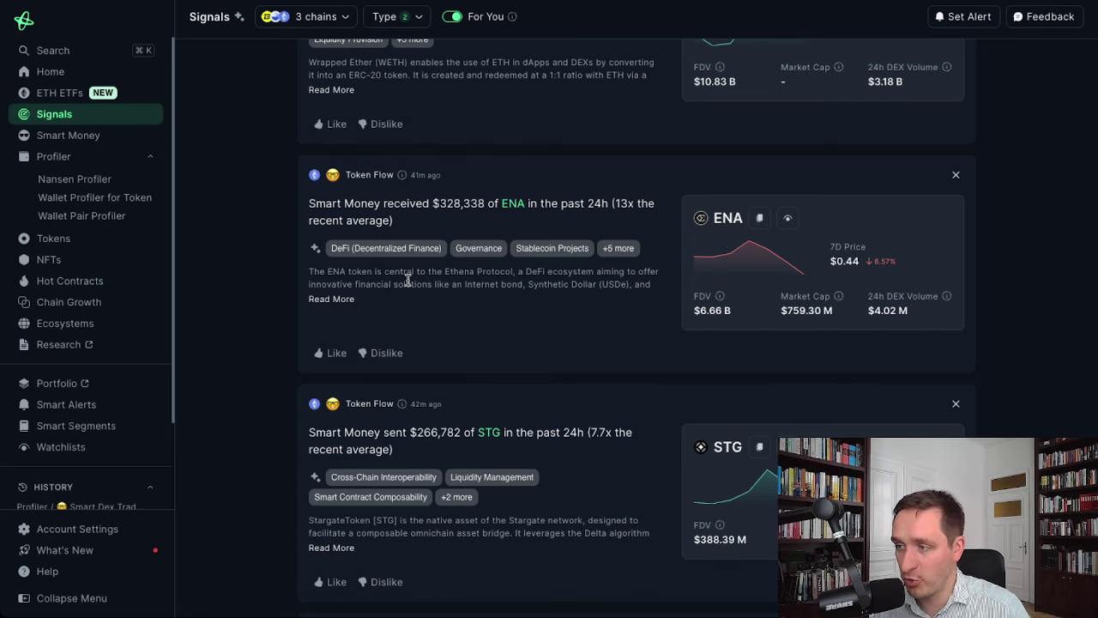
scroll(476, 339, "down", 4)
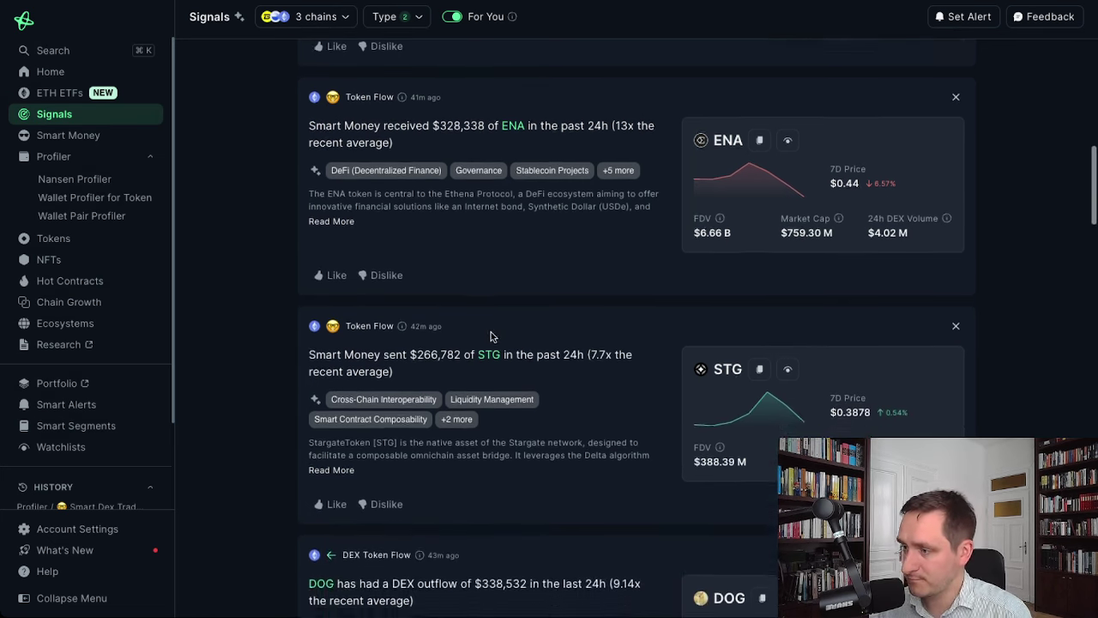
scroll(622, 347, "down", 5)
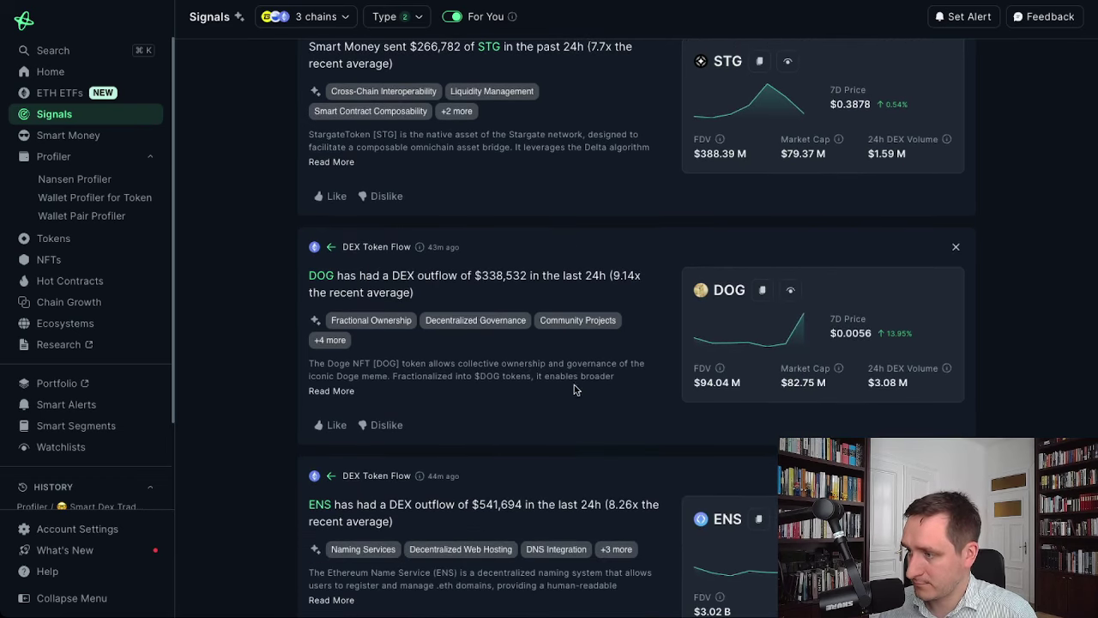
scroll(592, 390, "down", 3)
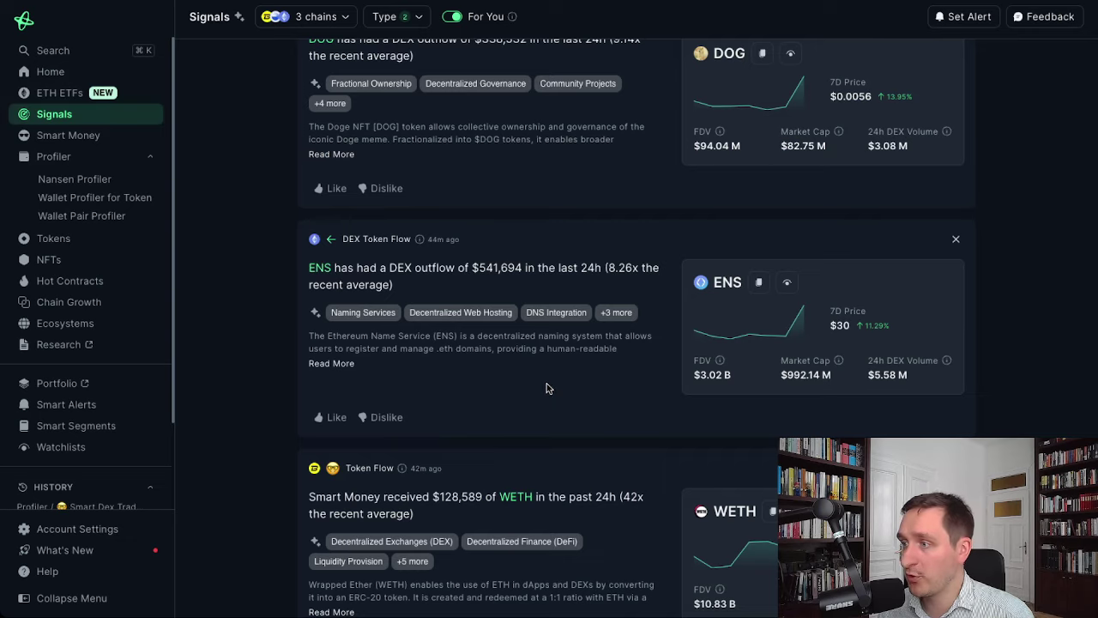
scroll(562, 390, "up", 5)
scroll(562, 390, "up", 1)
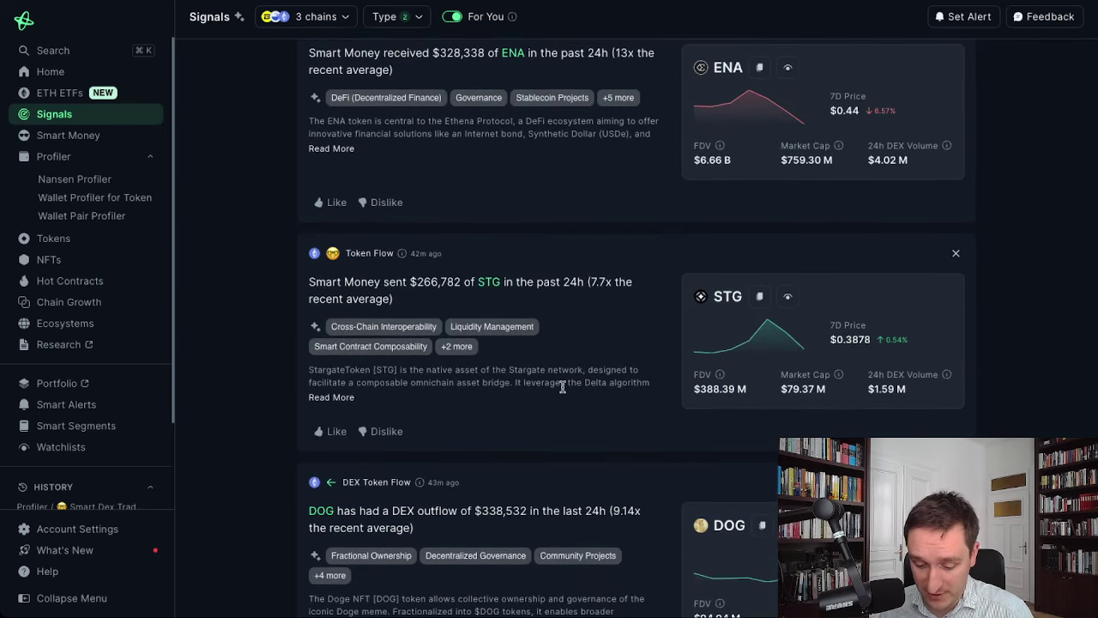
scroll(465, 356, "up", 3)
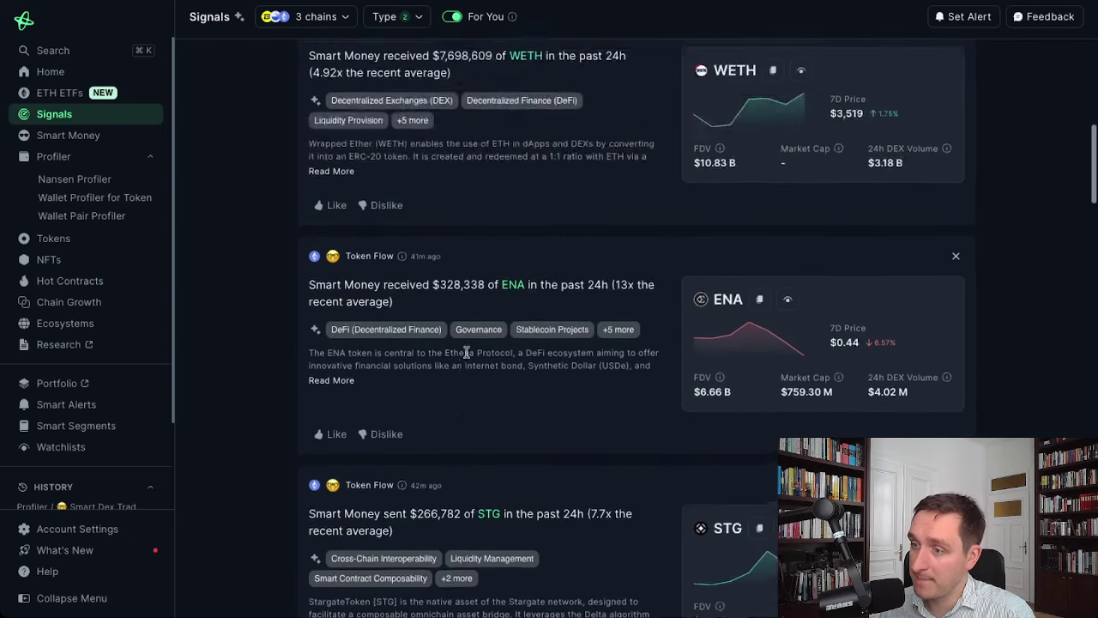
scroll(466, 361, "down", 10)
Open Token God Mode from the Tokens dashboard for the Pepe (PEPE) token on Ethereum, searching for "pepe"
left_click(64, 239)
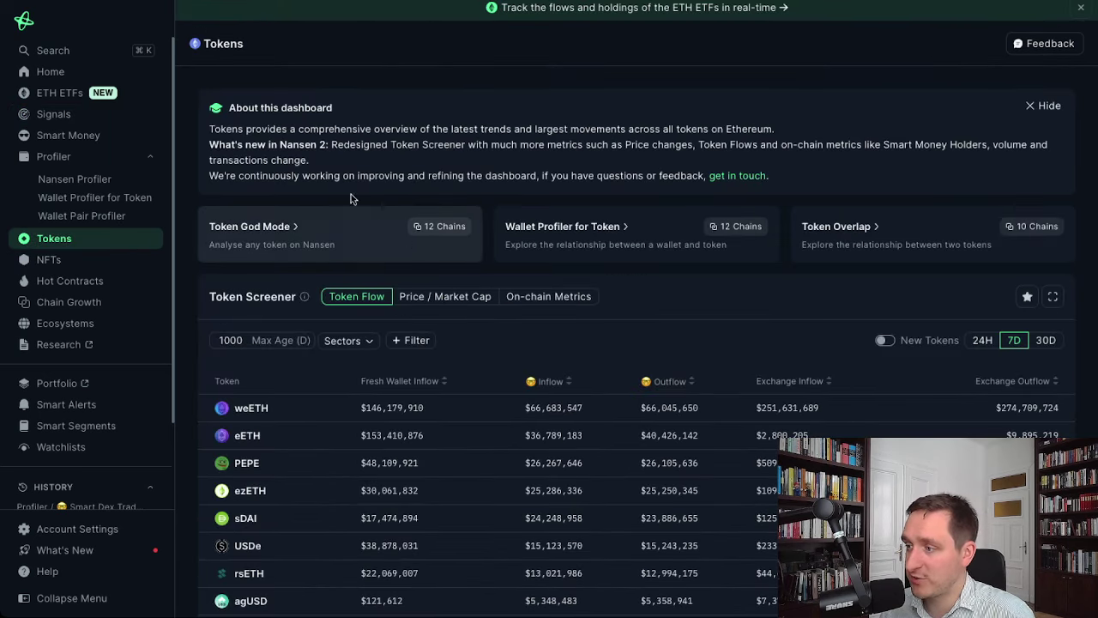
left_click(338, 249)
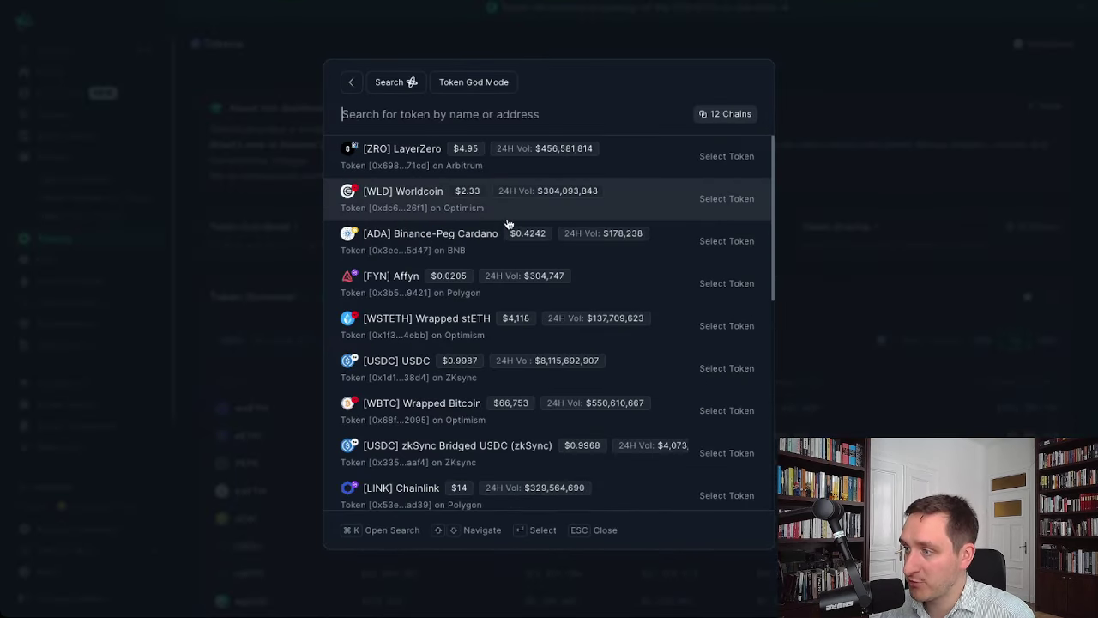
scroll(524, 269, "down", 1)
scroll(526, 271, "up", 1)
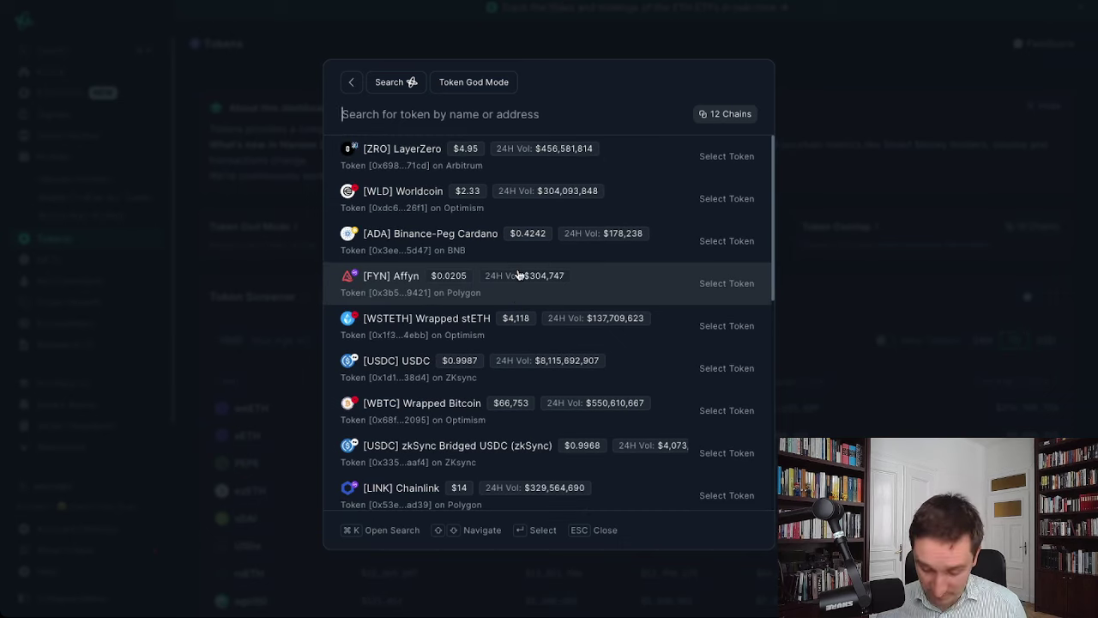
type("pepe")
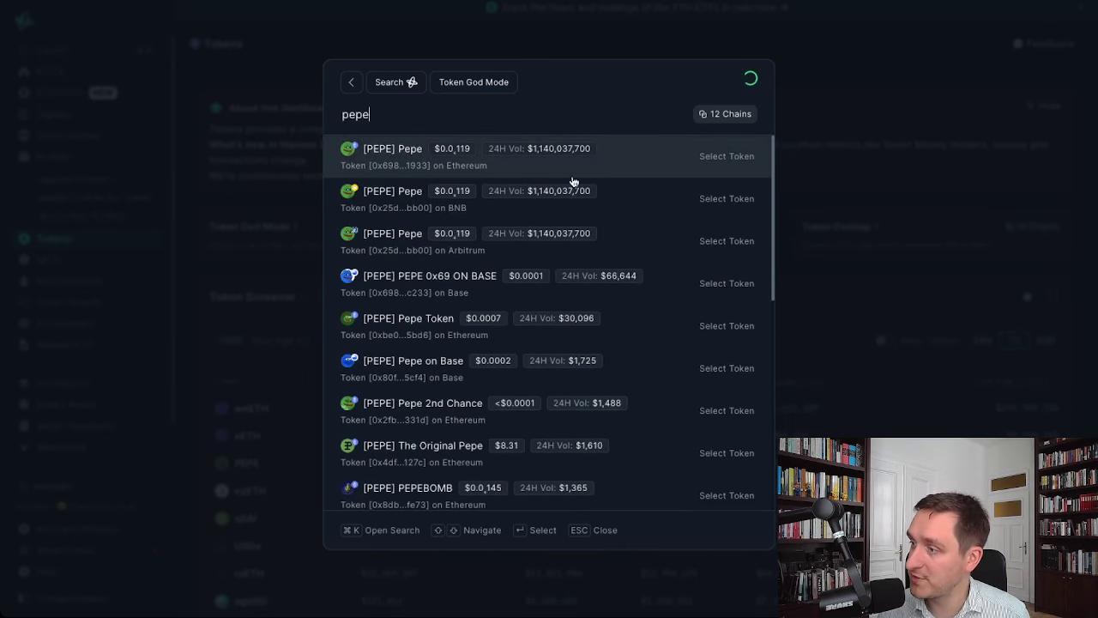
left_click(603, 163)
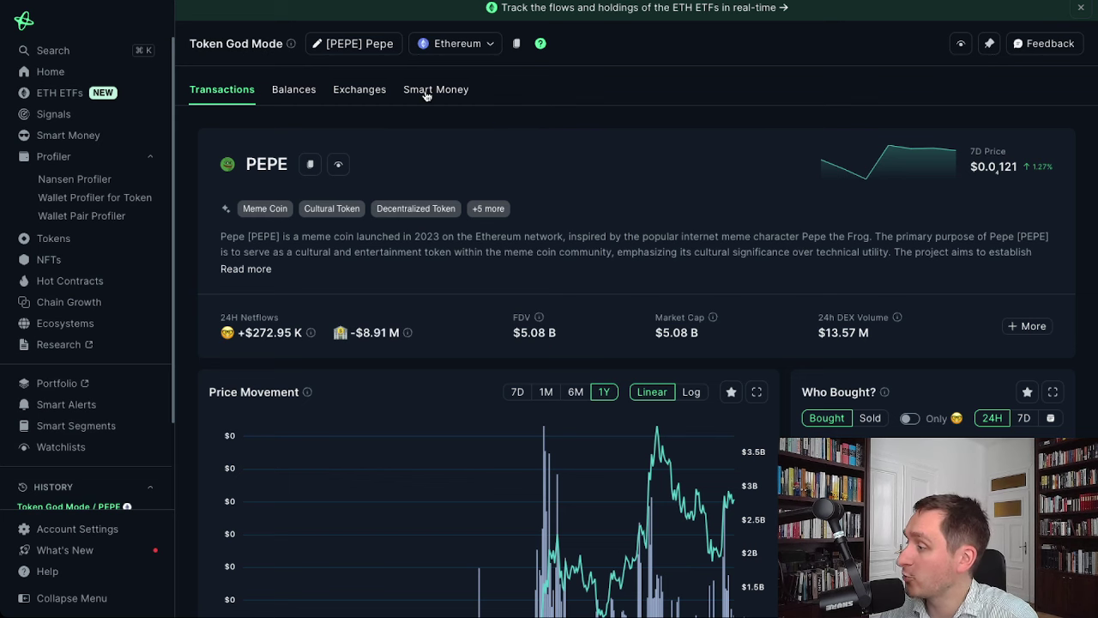
Open the top 24H buyer in PEPE's Who Bought list, check that wallet's PnL, and return to the token page
scroll(595, 191, "down", 2)
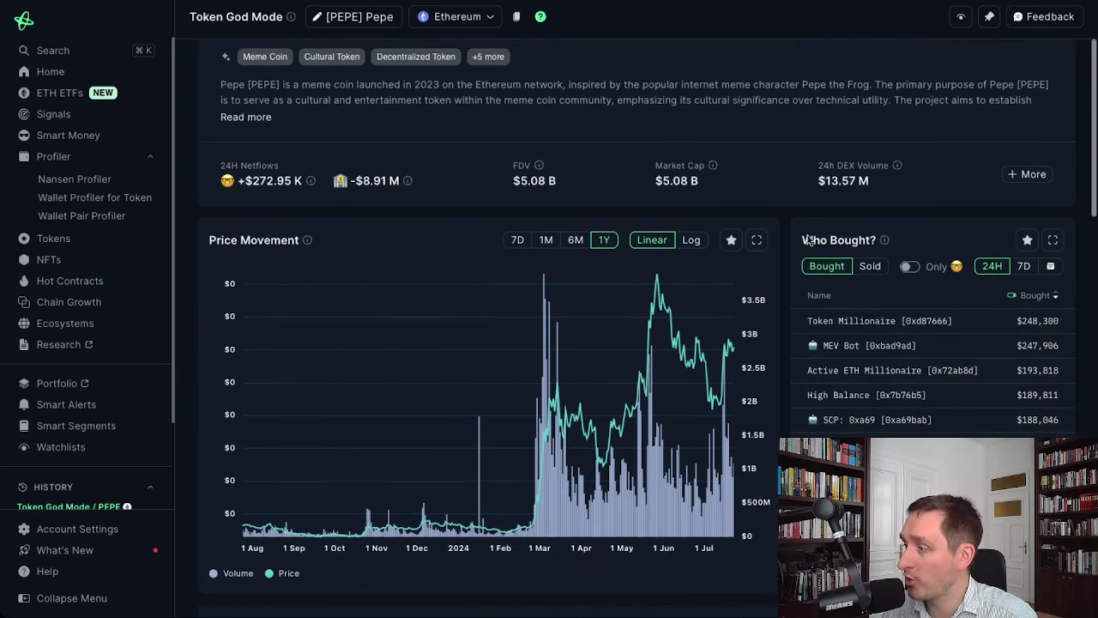
mouse_move(886, 244)
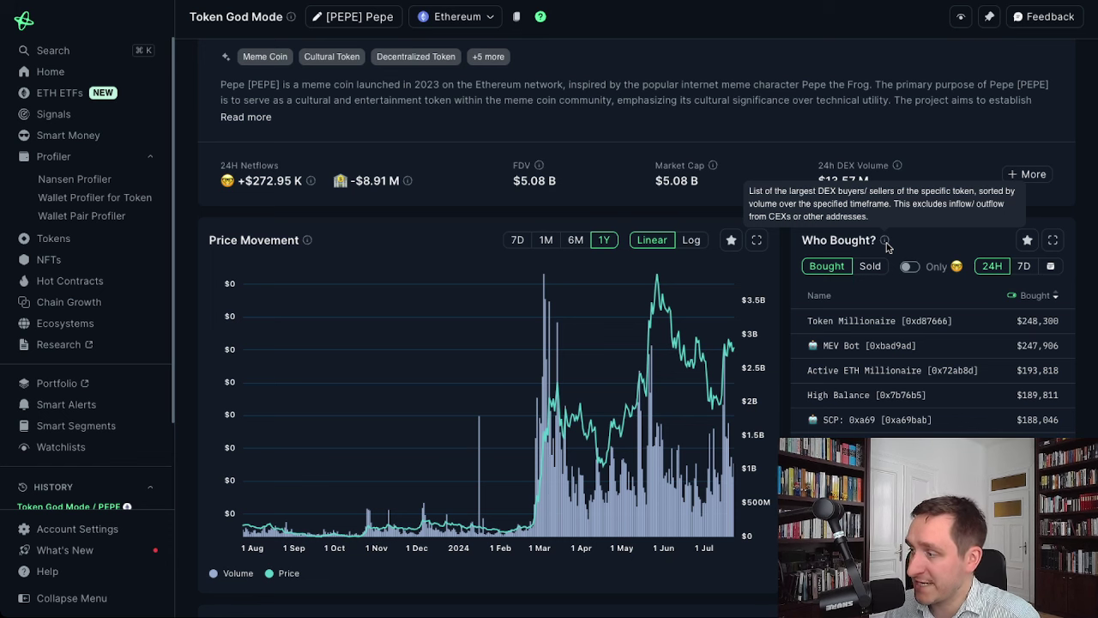
left_click(854, 325)
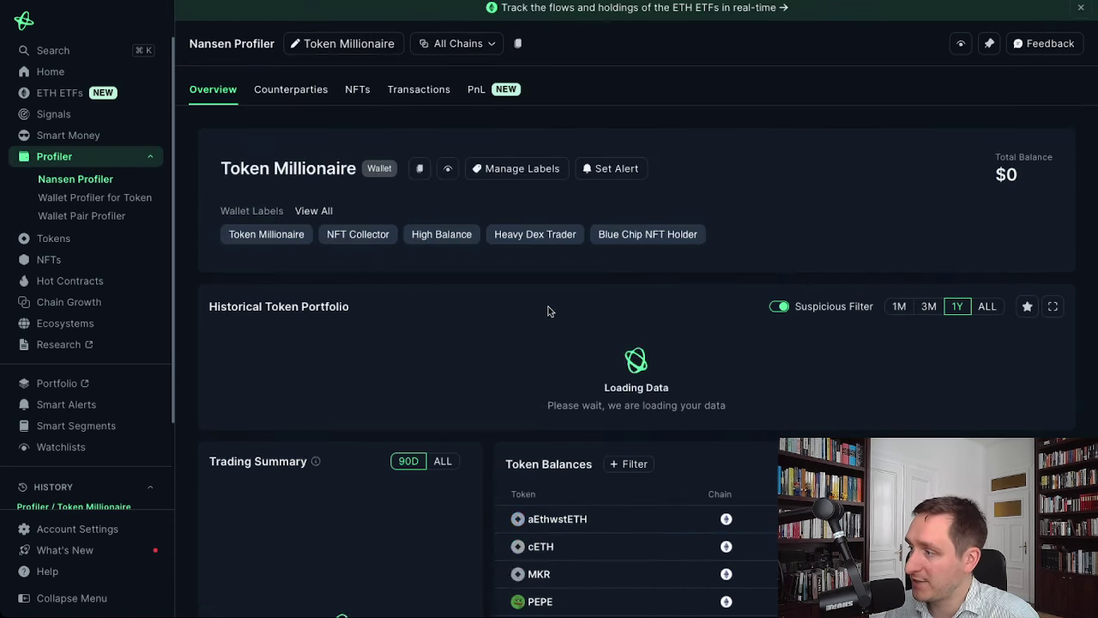
left_click(476, 89)
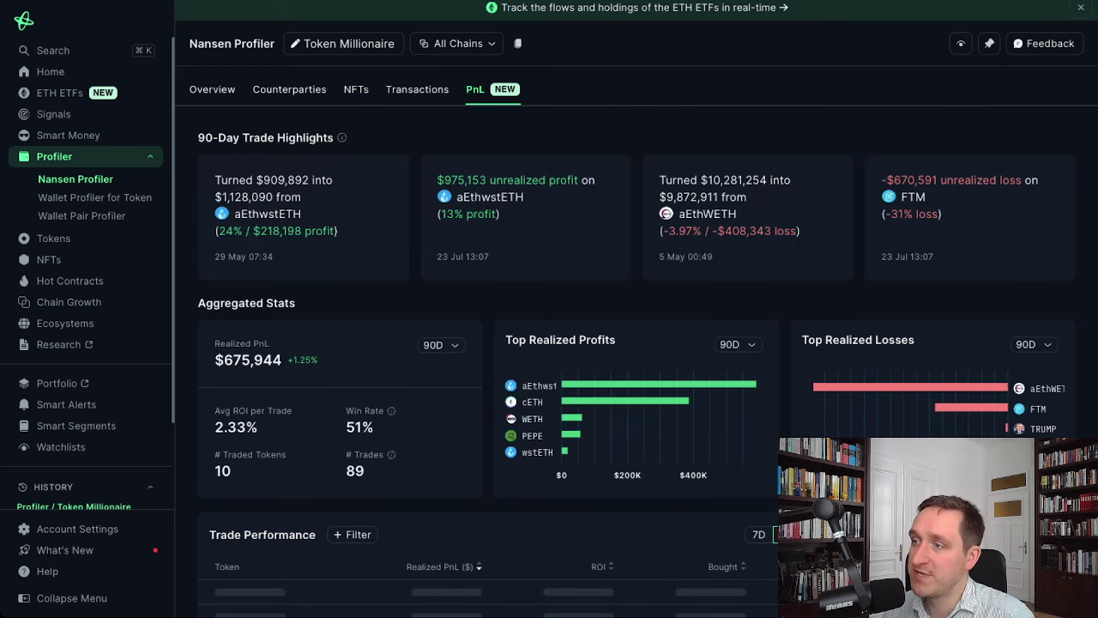
key("alt+Left")
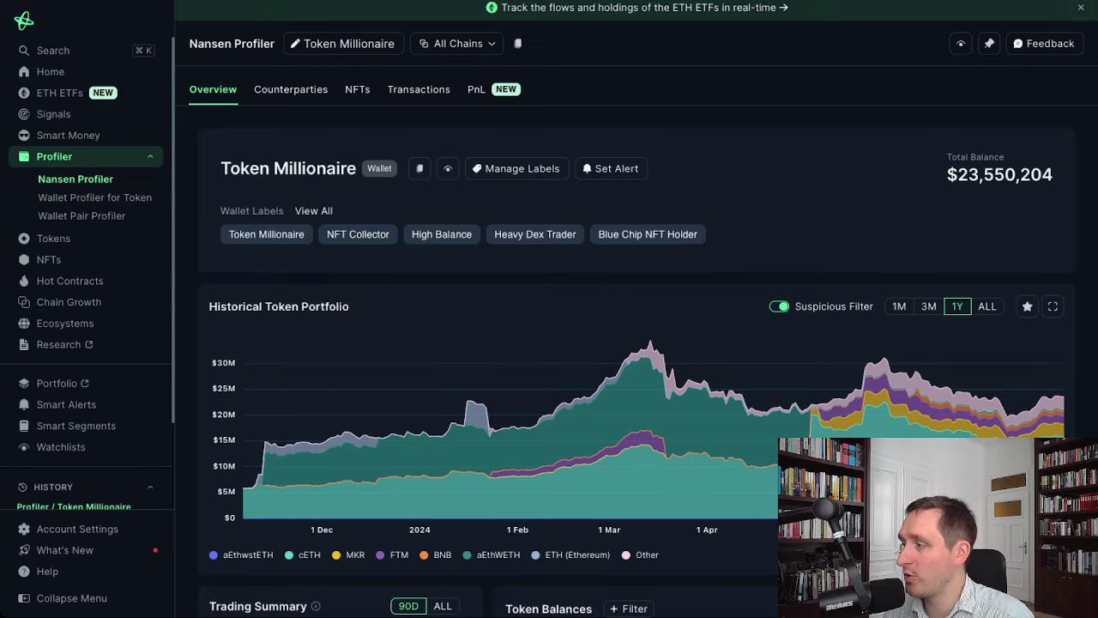
key("alt+Left")
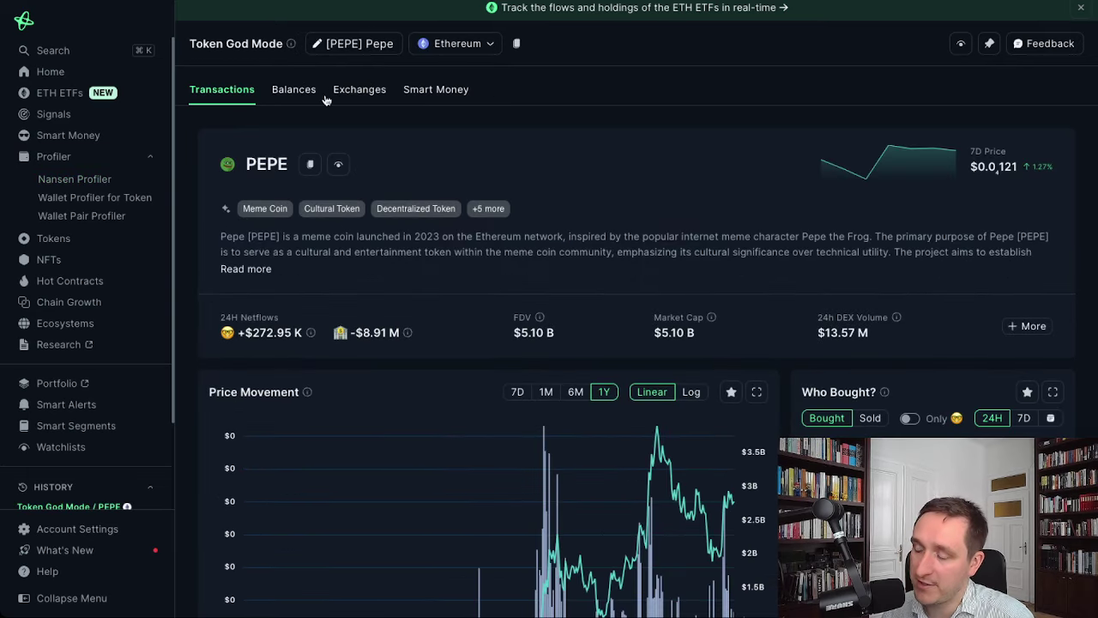
Review PEPE's transactions overview, examining the 24H netflows, the one-year Price Movement chart and the Who Bought list
scroll(639, 152, "down", 1)
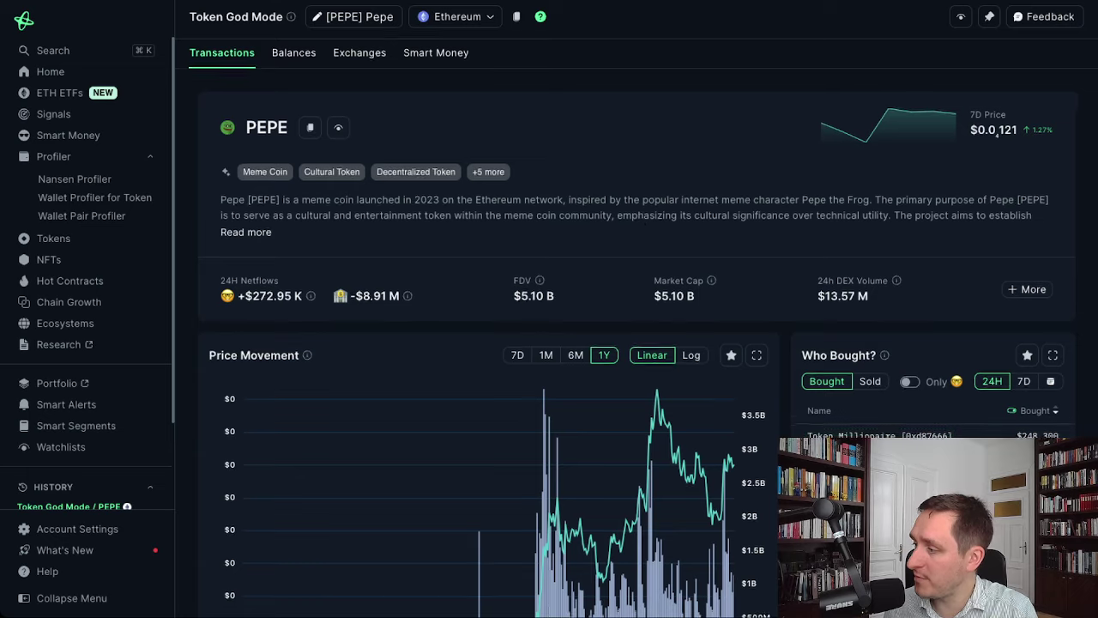
scroll(641, 216, "down", 2)
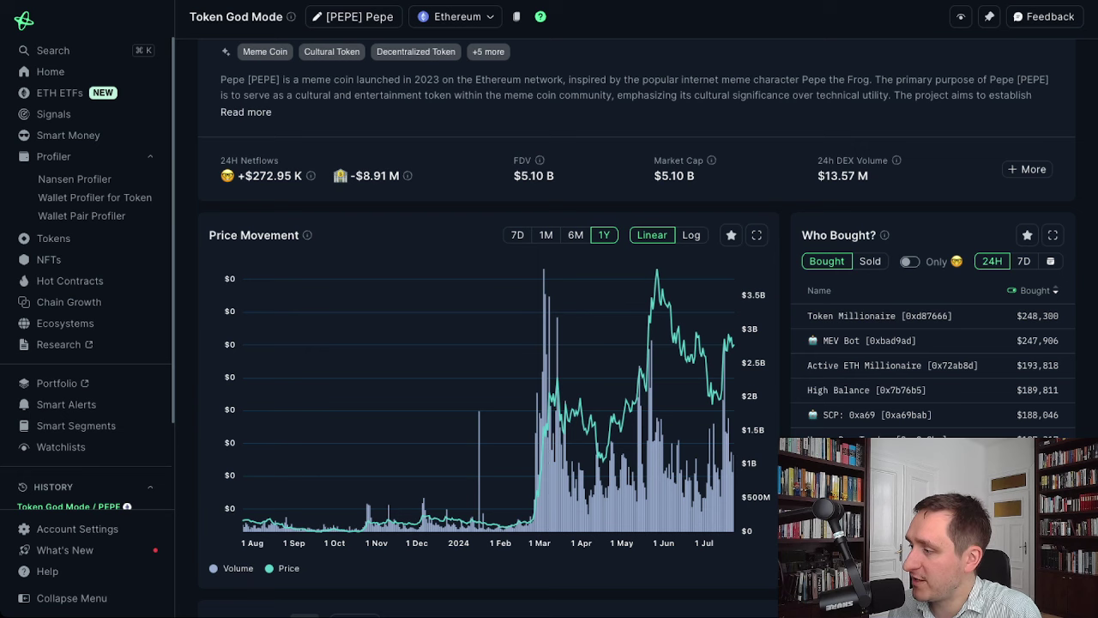
scroll(894, 362, "down", 1)
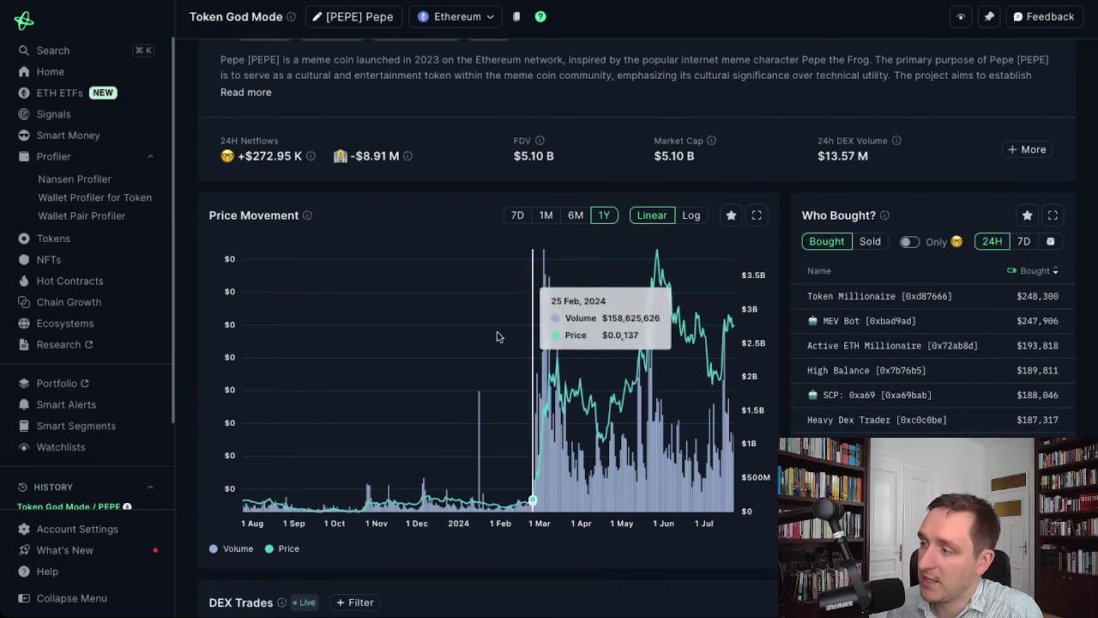
scroll(592, 514, "up", 3)
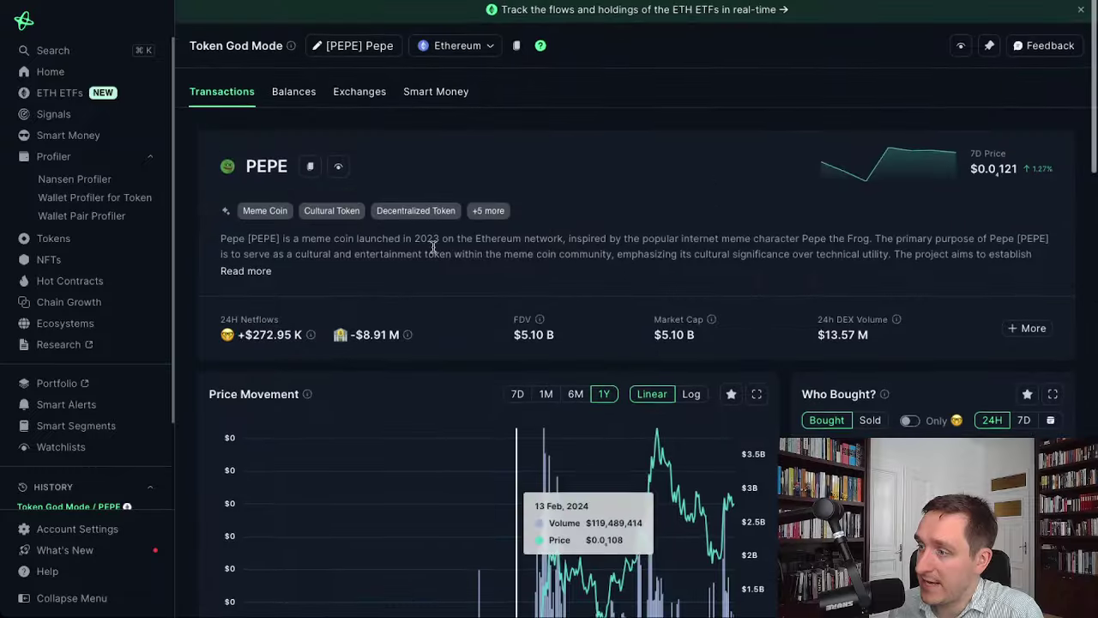
Open PEPE's Smart Money view and examine the chart of tokens held over time and the Token Holdings changes per wallet
left_click(434, 89)
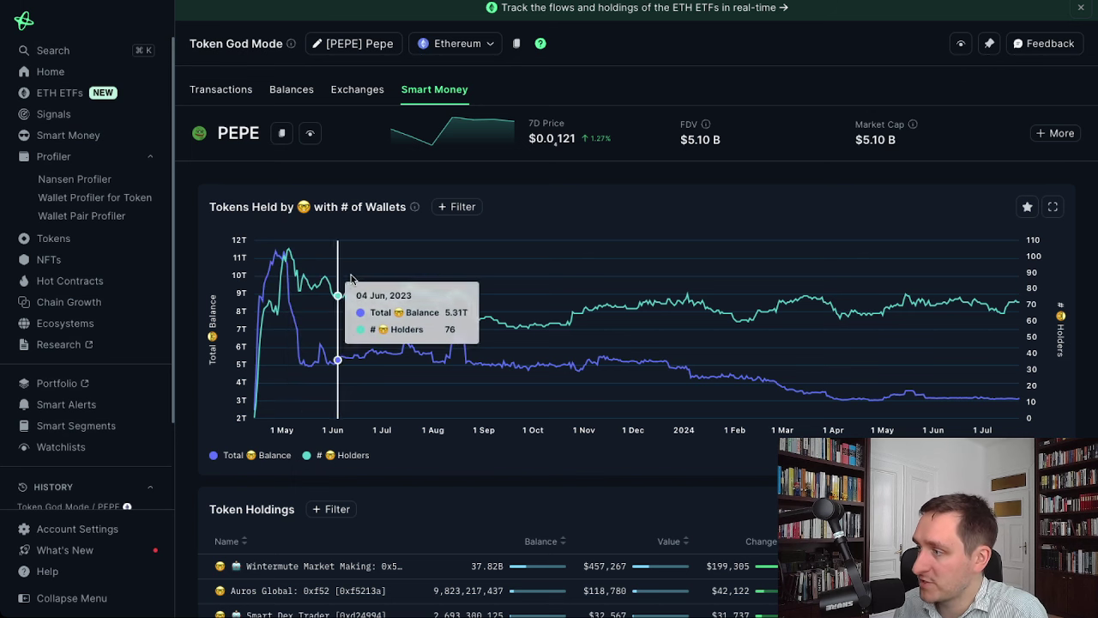
scroll(809, 136, "down", 2)
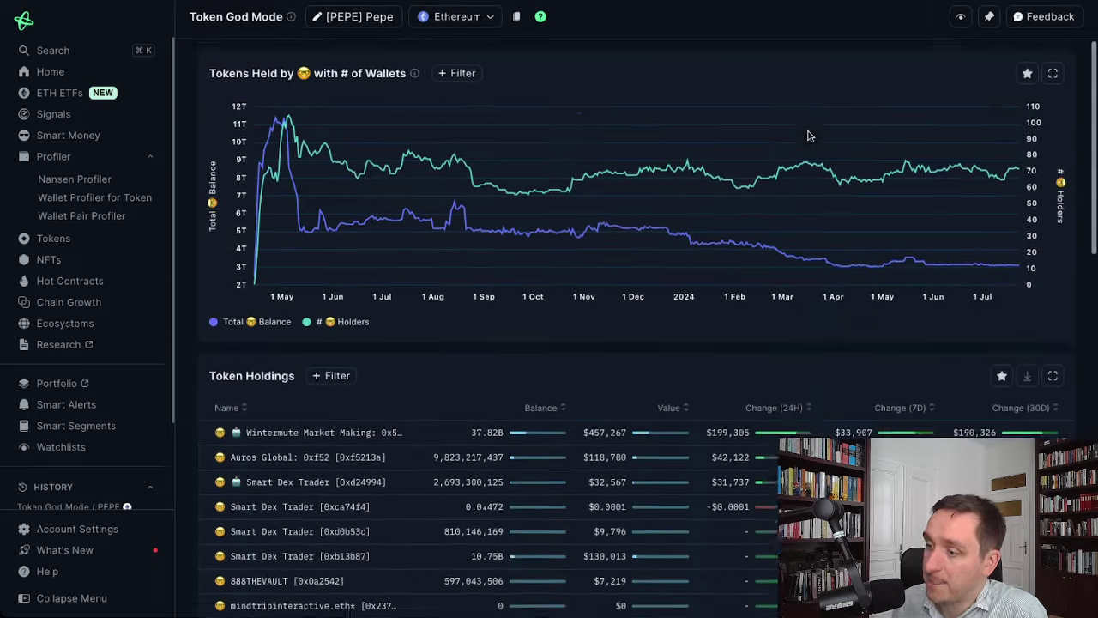
scroll(809, 136, "down", 3)
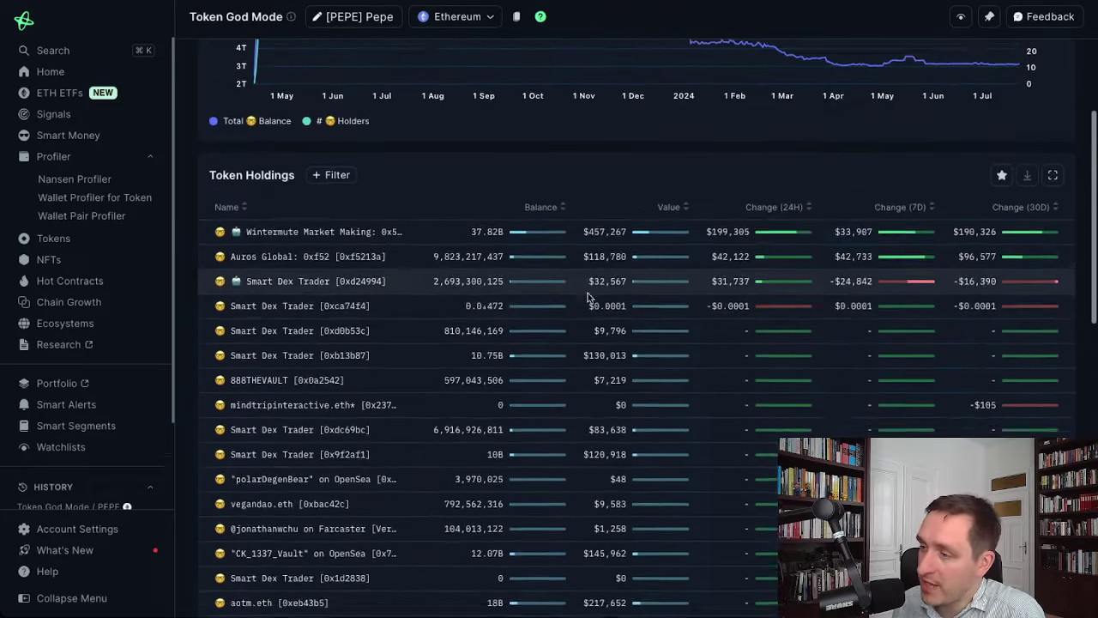
scroll(588, 297, "down", 3)
scroll(589, 299, "up", 8)
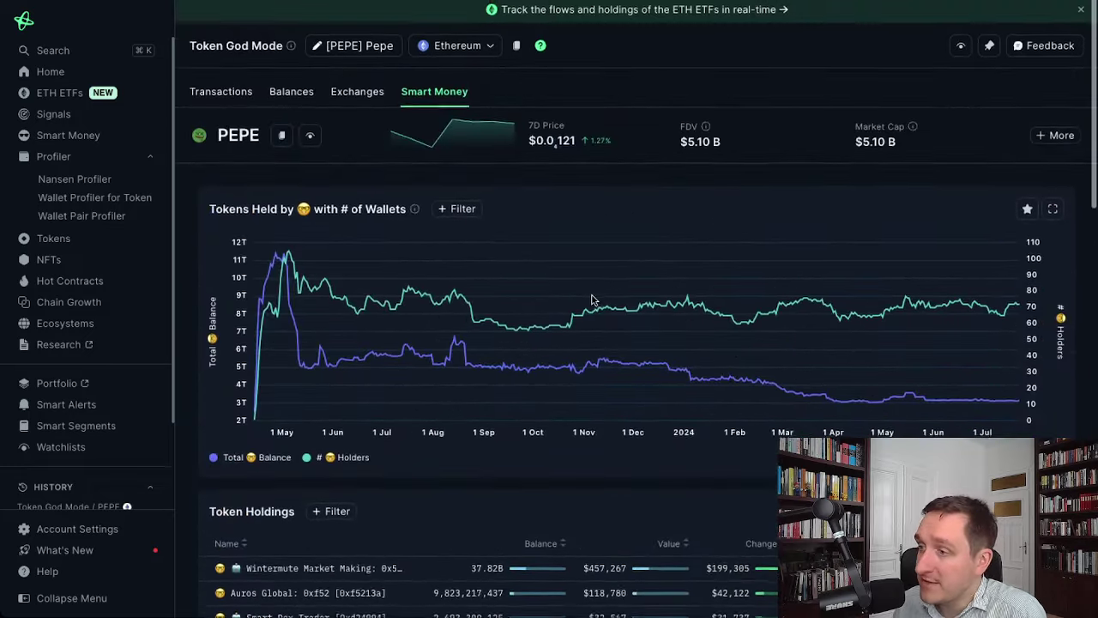